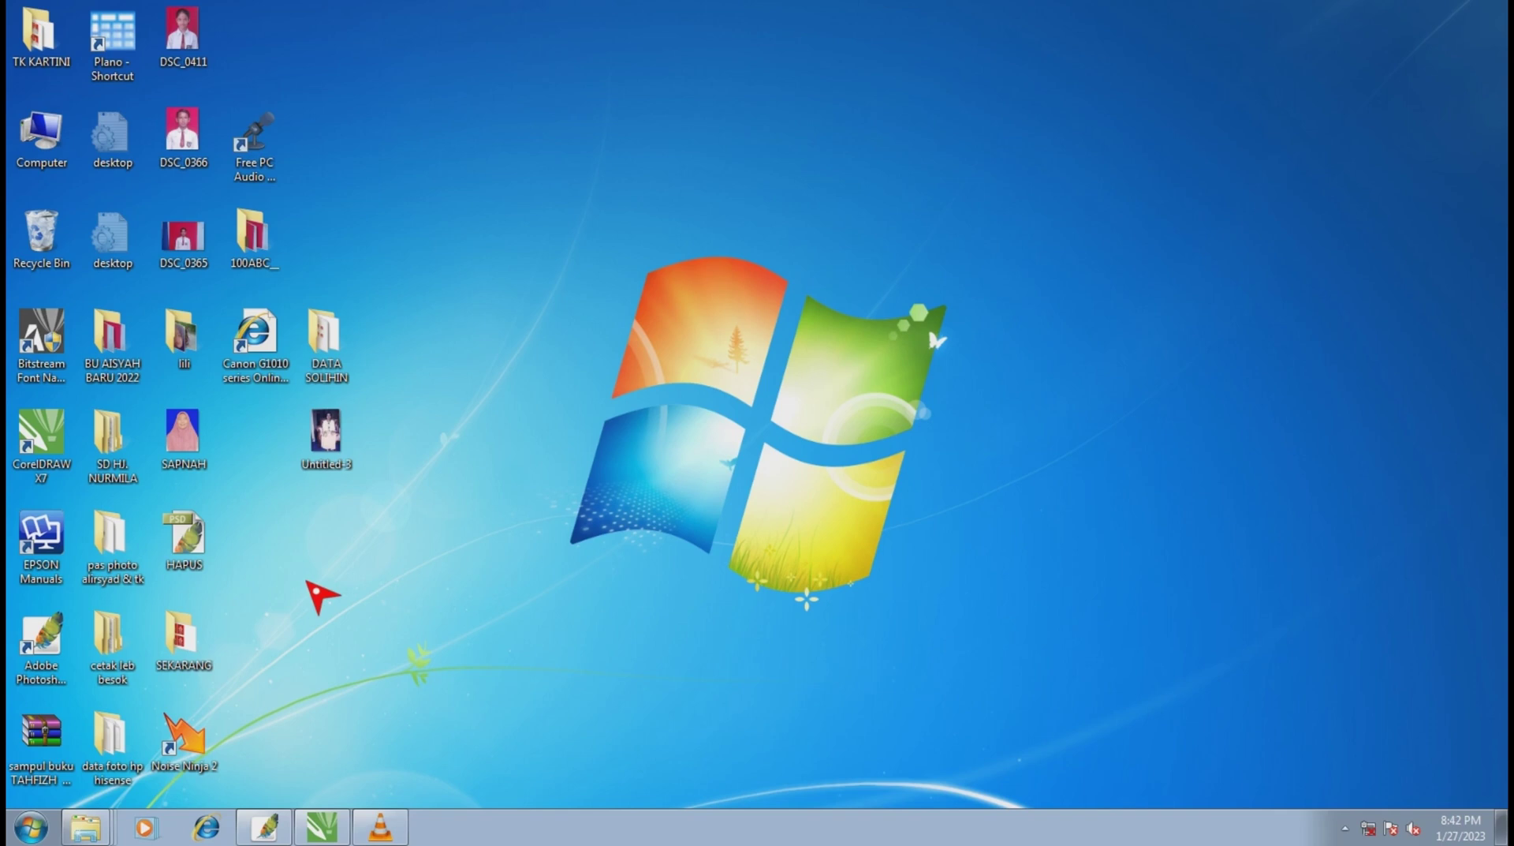
Bring the CorelDRAW X7 window with the blank page of tanda tangan dedi.cdr to the front.
click(321, 827)
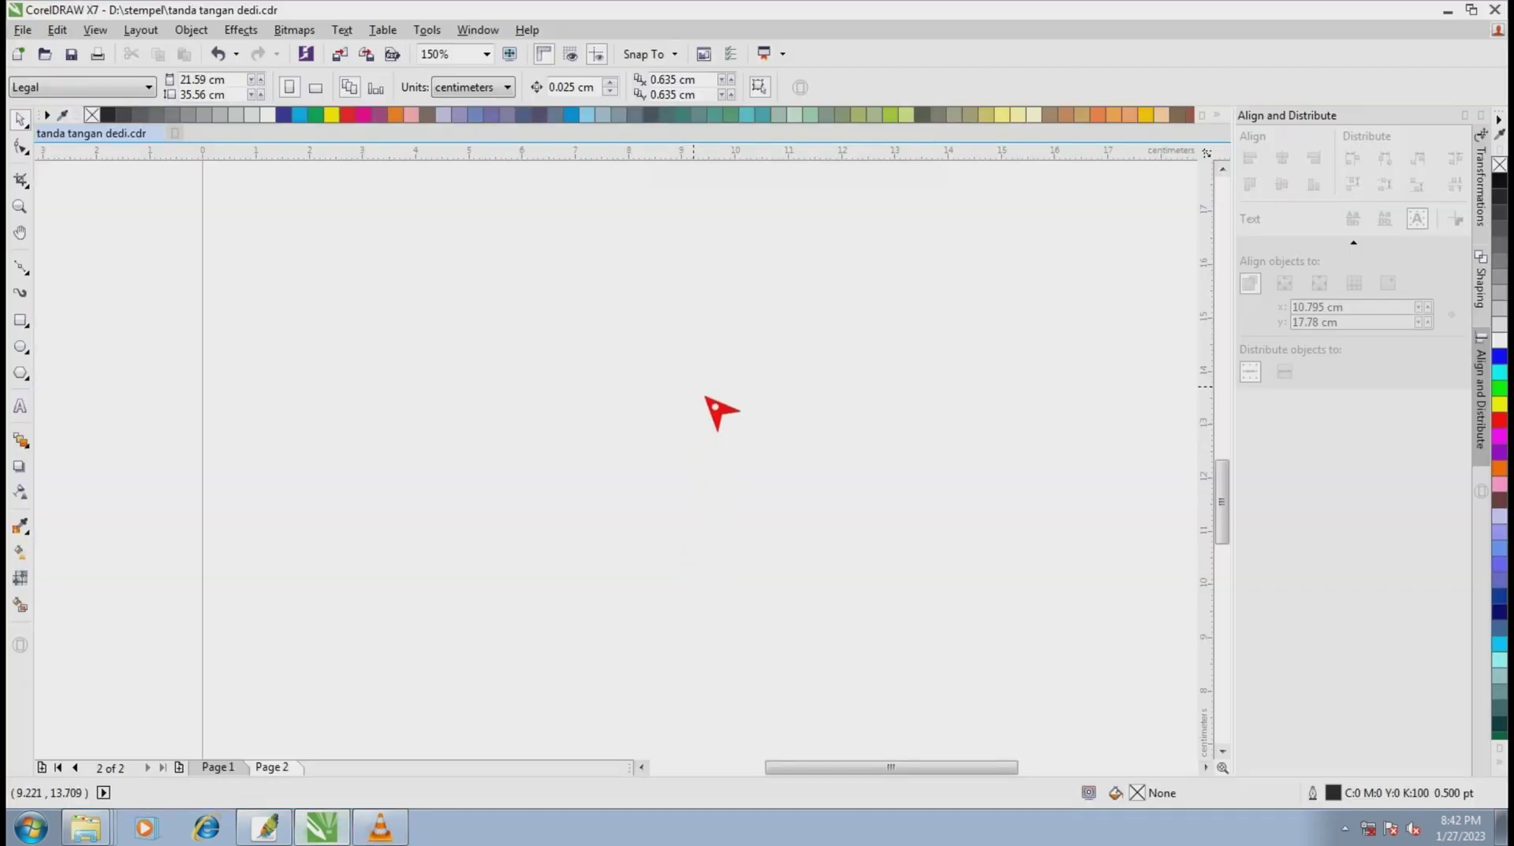
Drag the tanda tangan dedi JPEG from the Pictures library onto the CorelDRAW page.
right_click(85, 826)
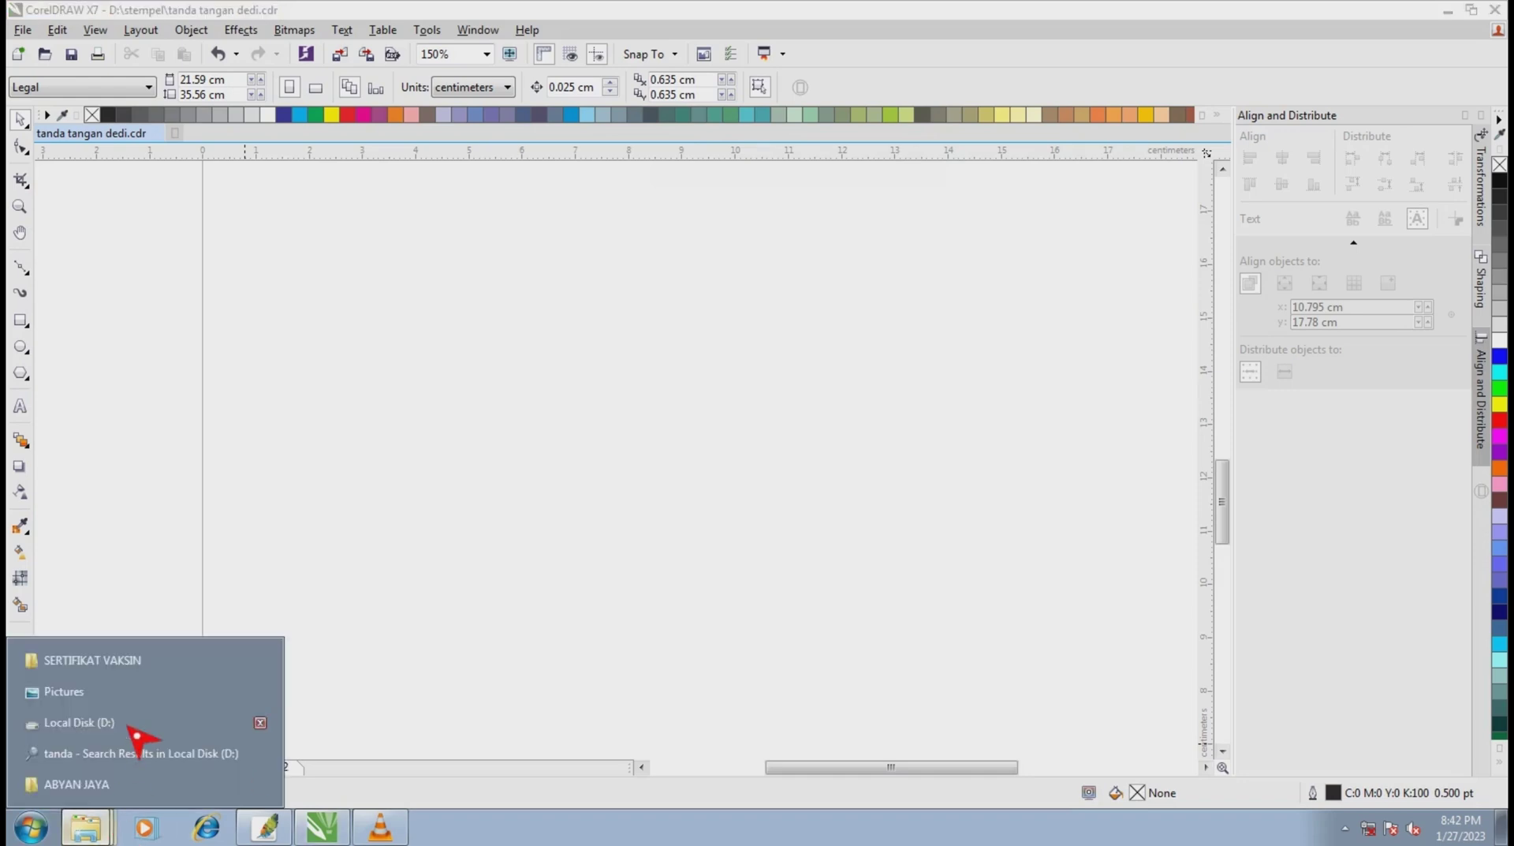
click(136, 710)
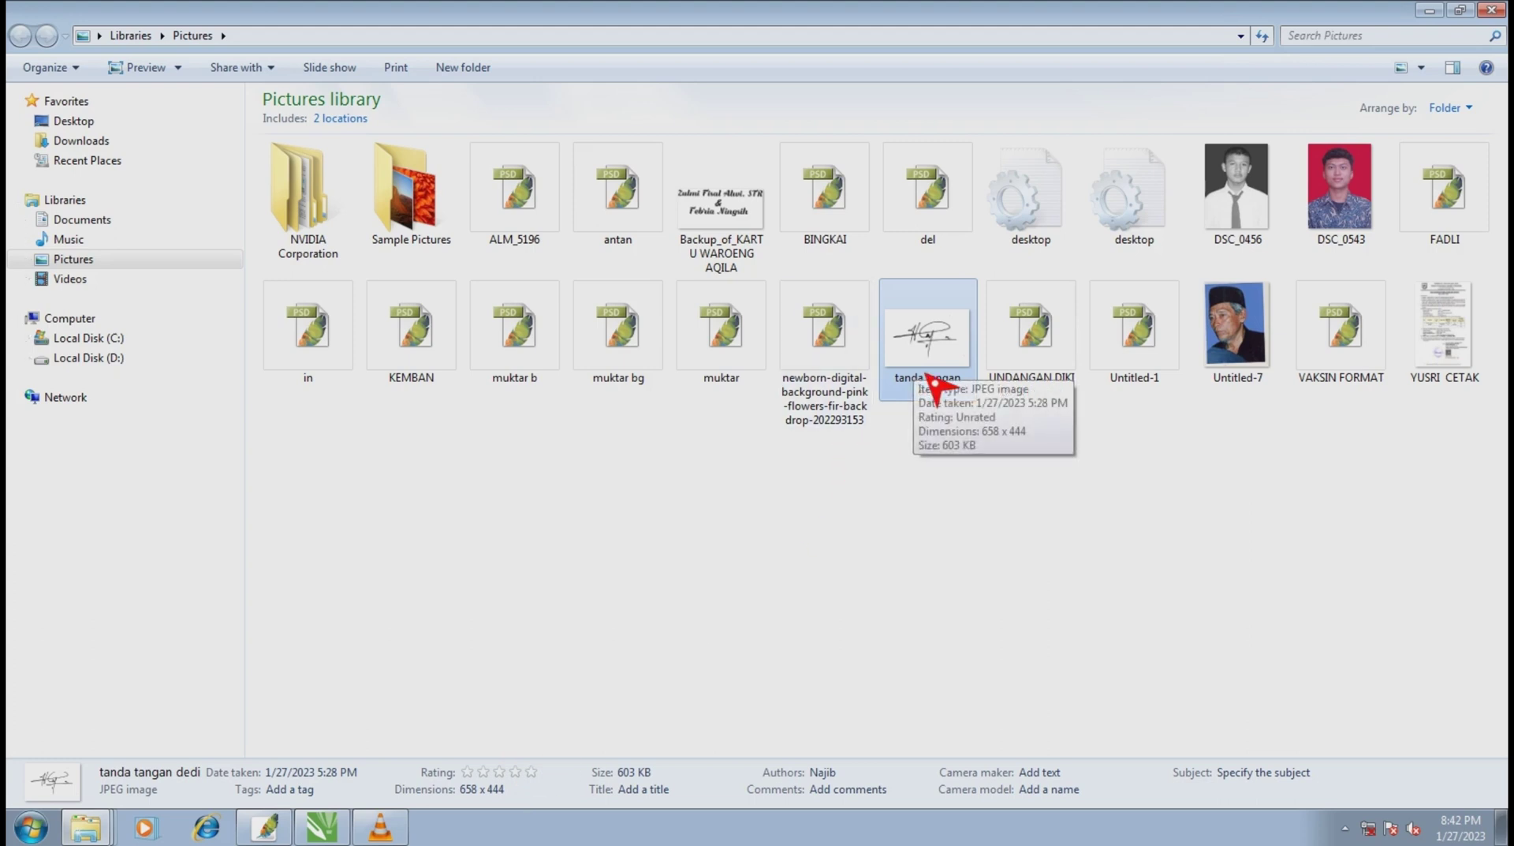
drag(935, 382, 330, 800)
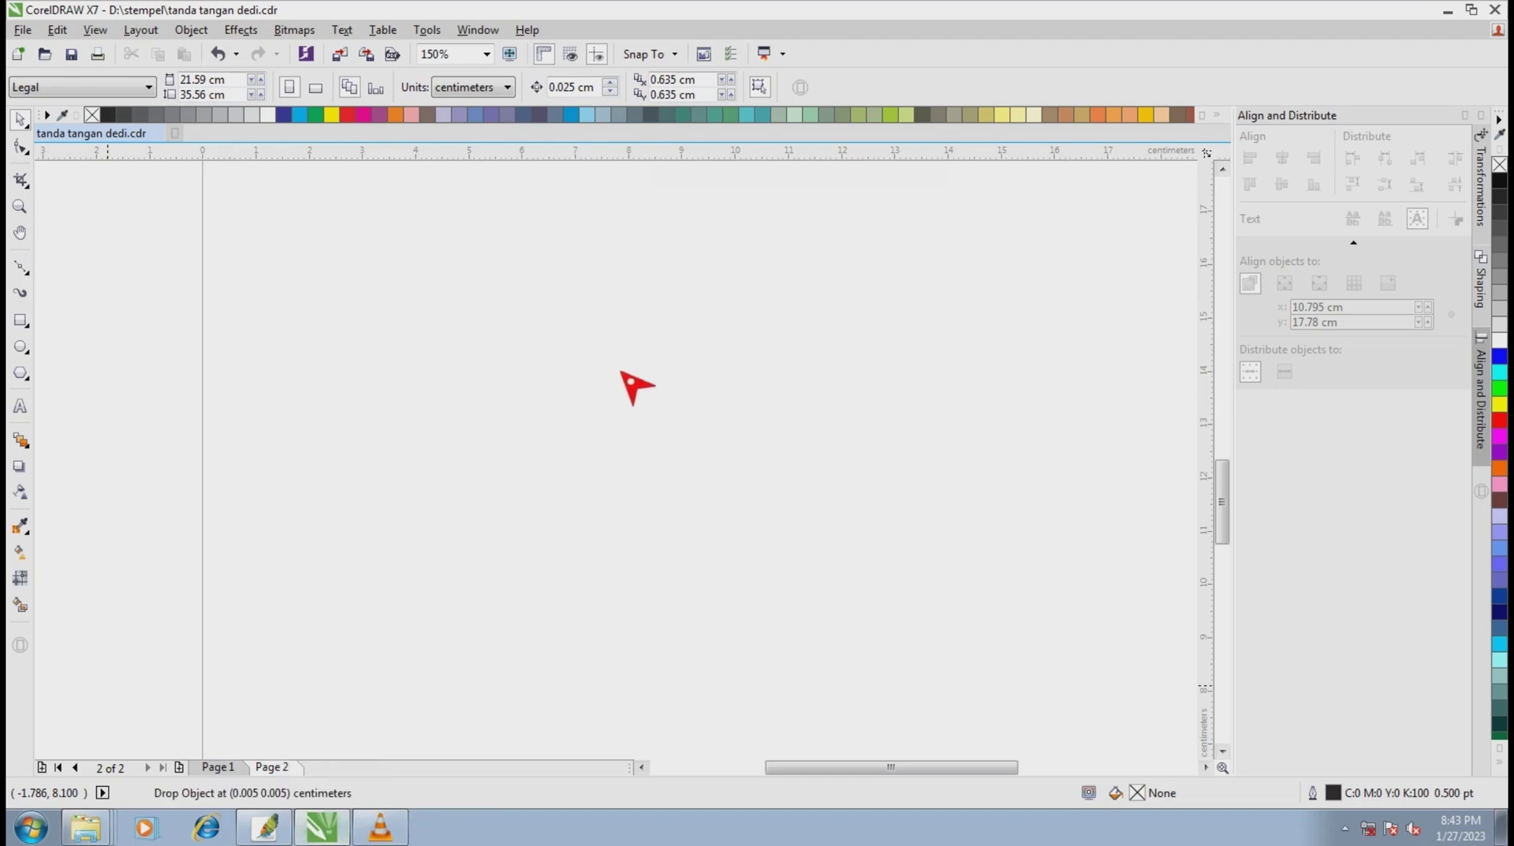
drag(329, 800, 627, 372)
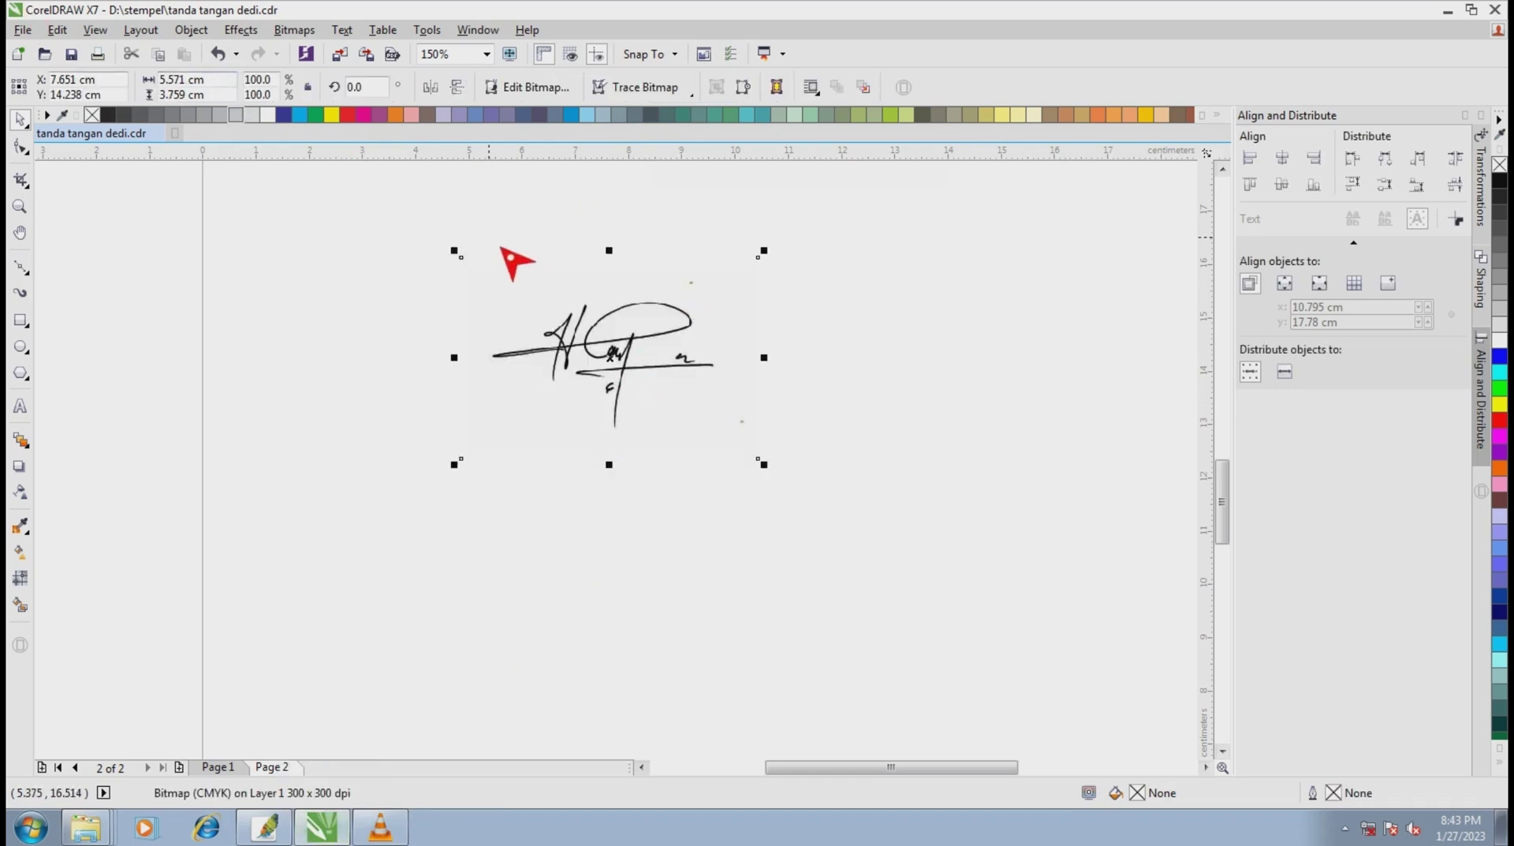
key(Escape)
scroll(624, 355, up, 2)
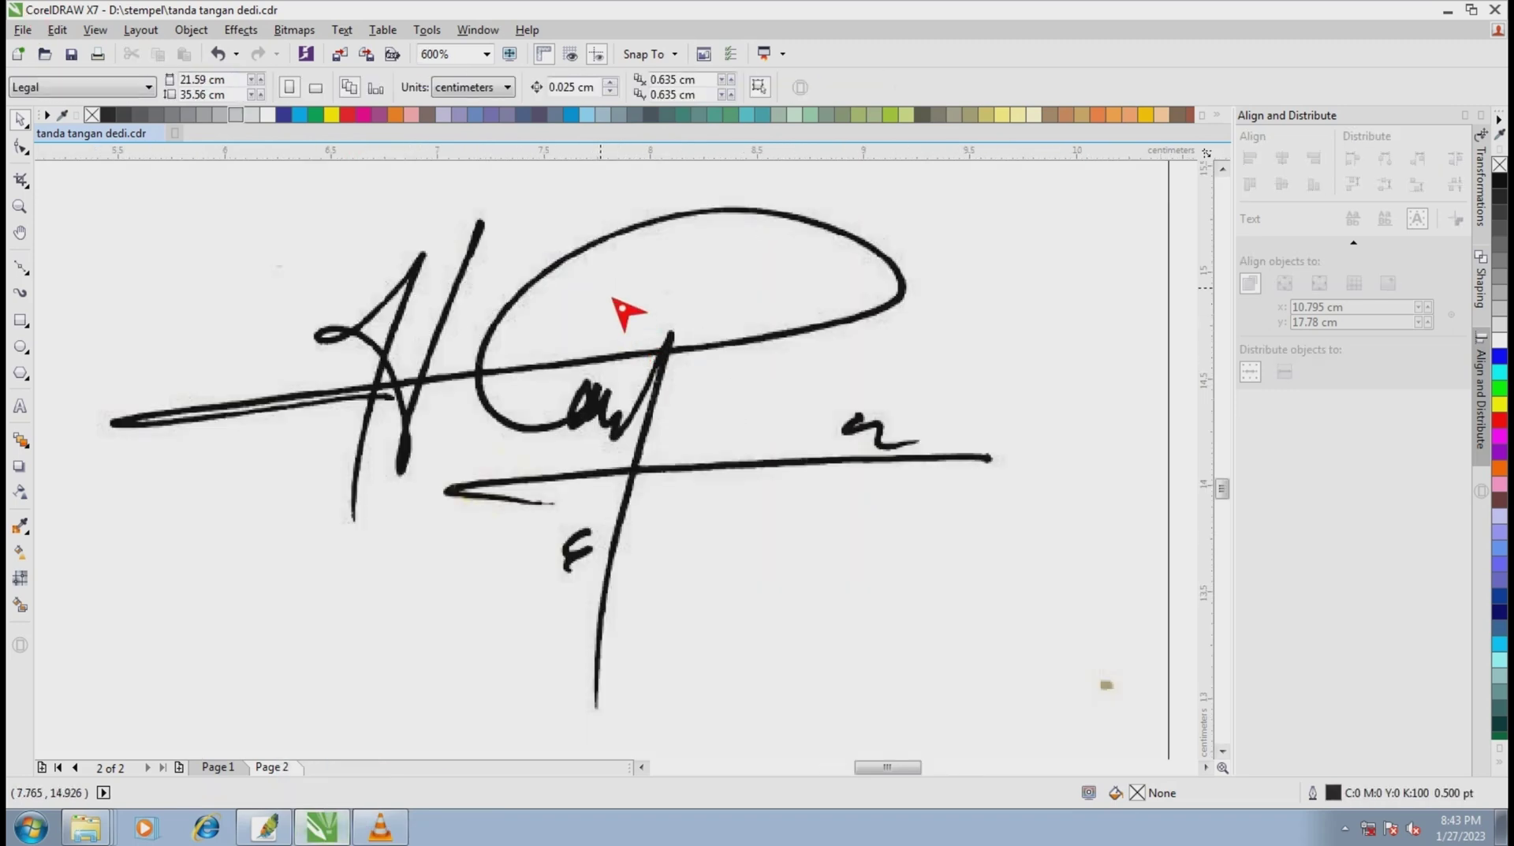
click(591, 285)
scroll(687, 316, down, 3)
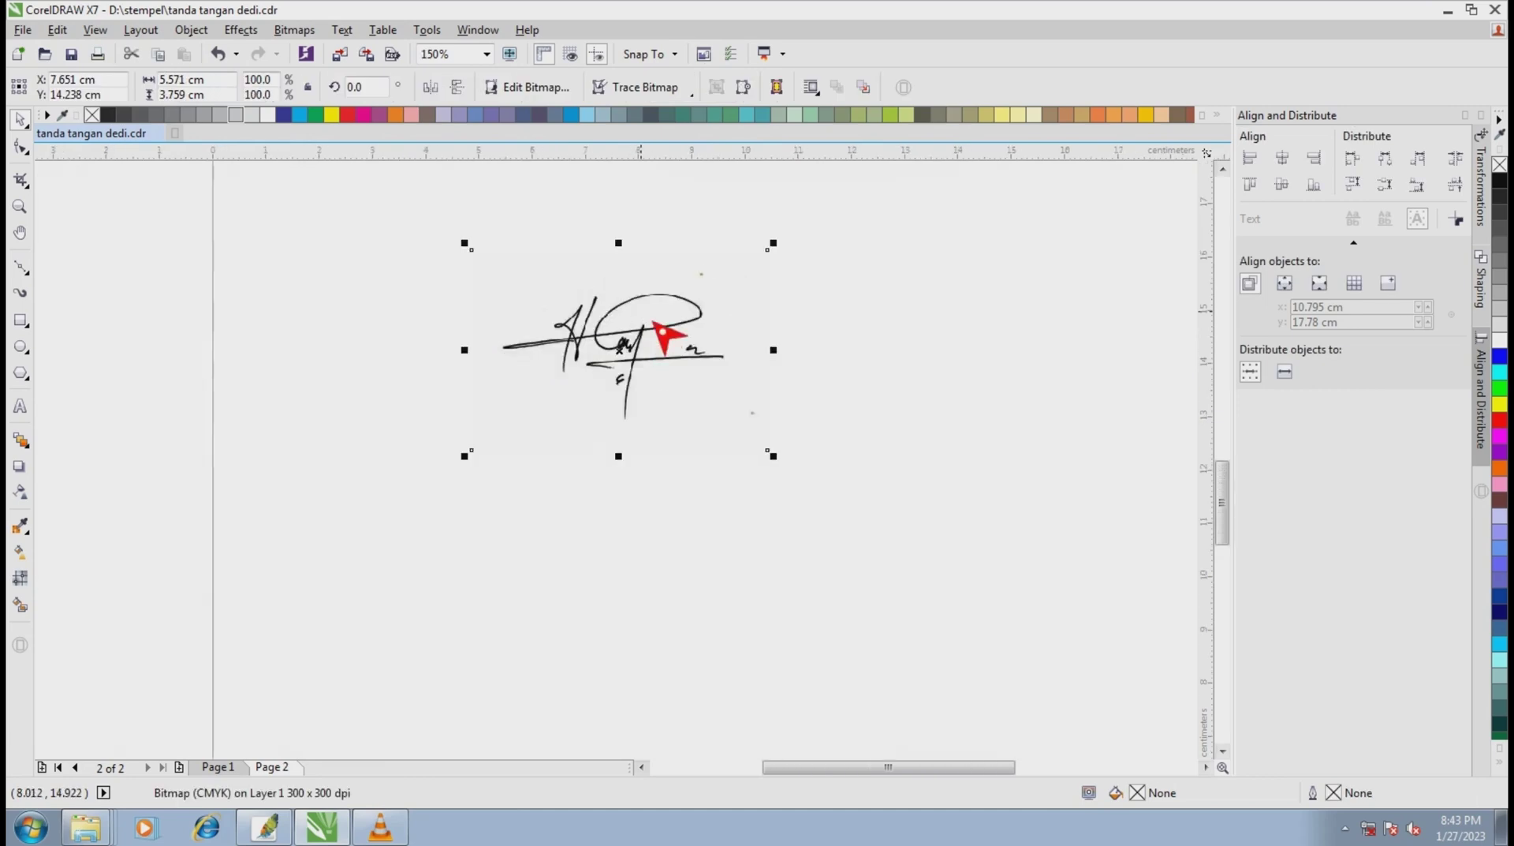
scroll(690, 308, up, 3)
scroll(635, 343, down, 3)
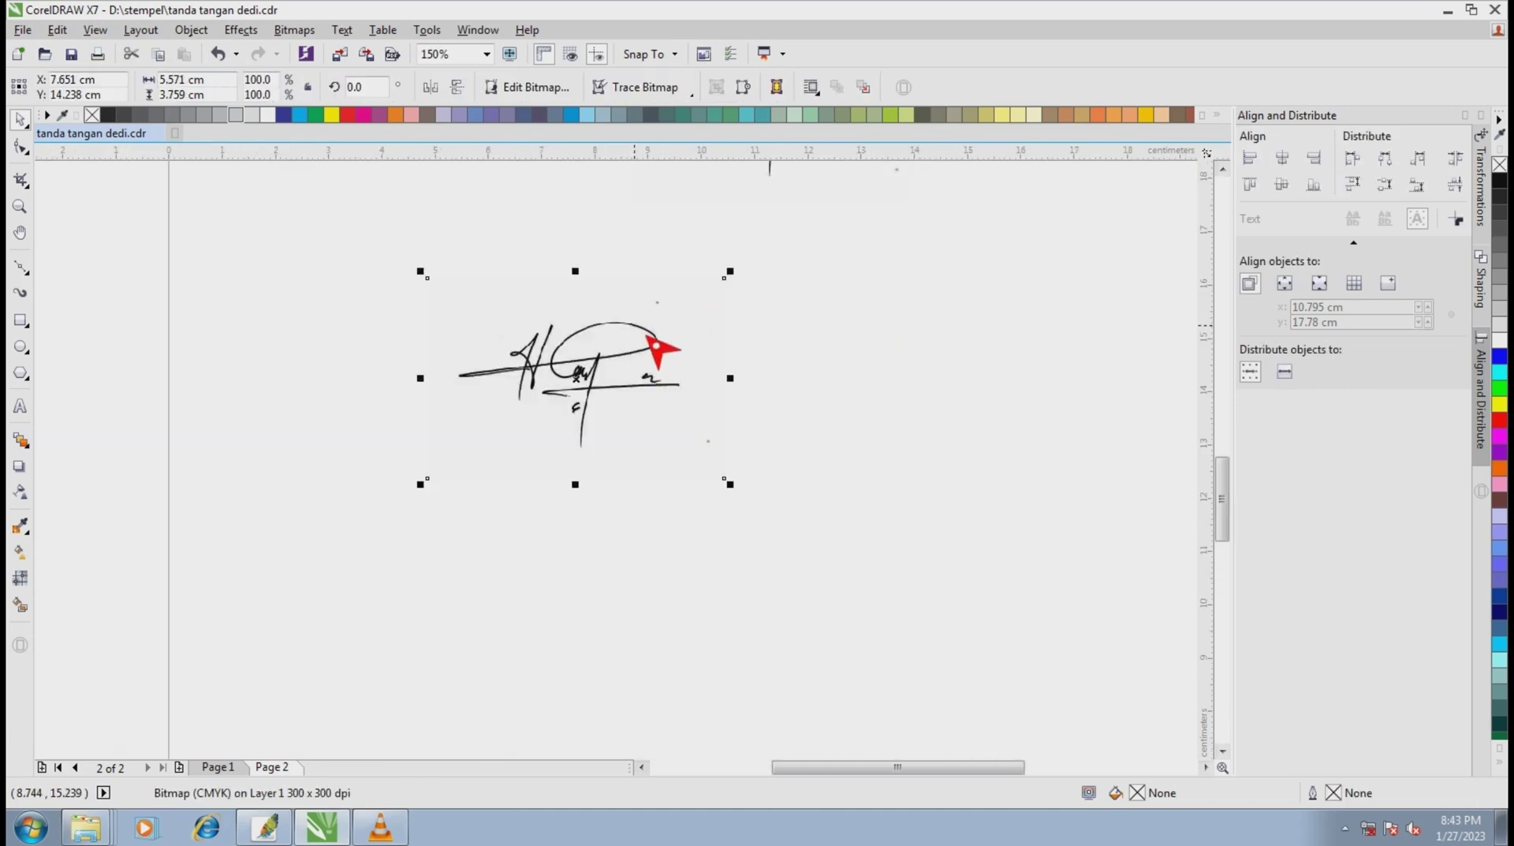
right_click(643, 339)
mouse_move(703, 377)
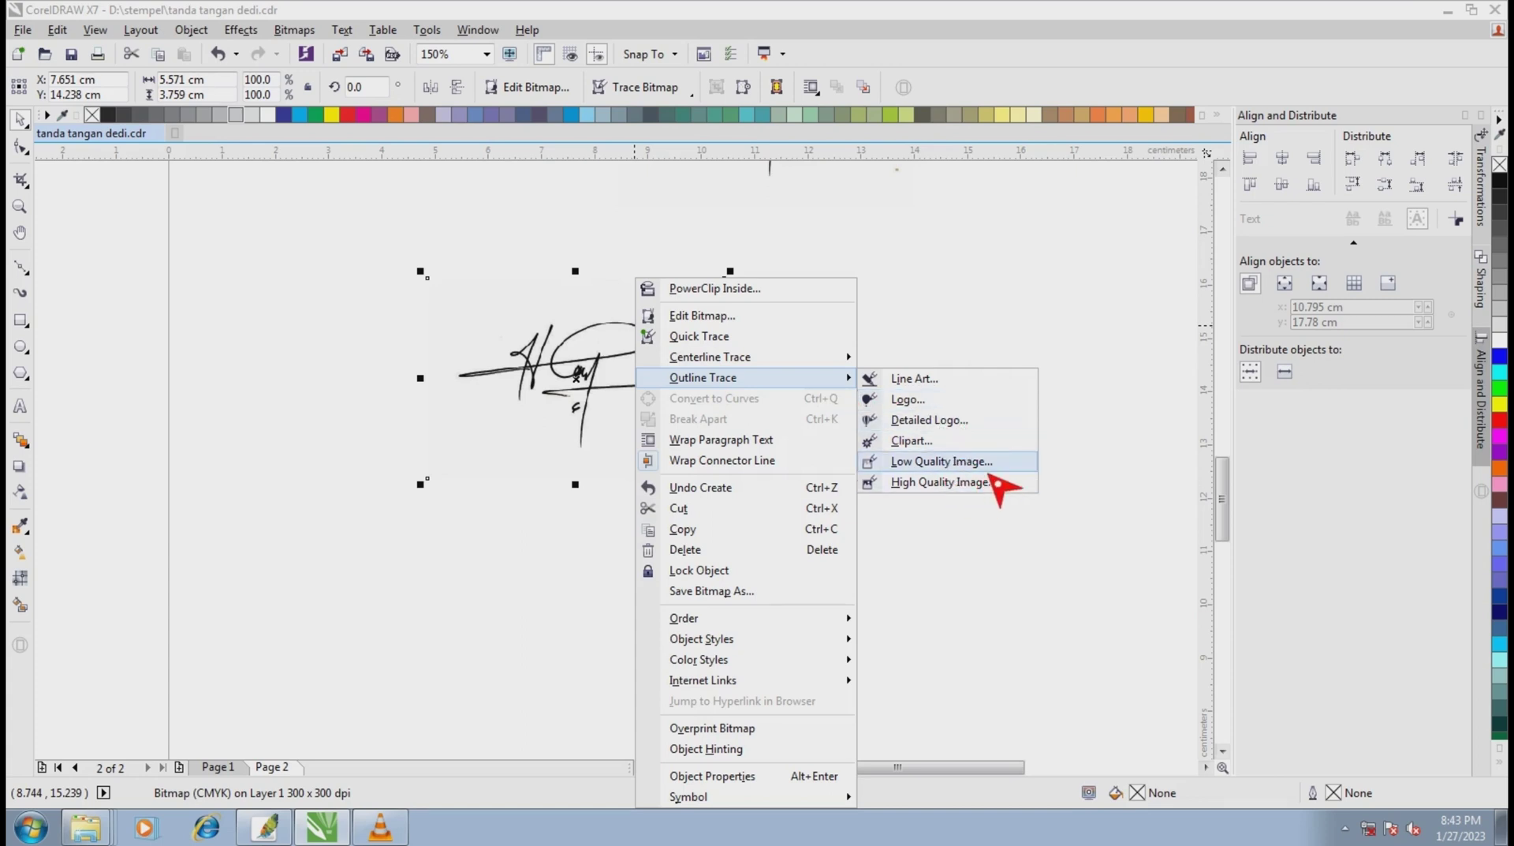
Outline-trace the bitmap as Low Quality Image with Detail at maximum, producing 26 vector objects.
click(990, 474)
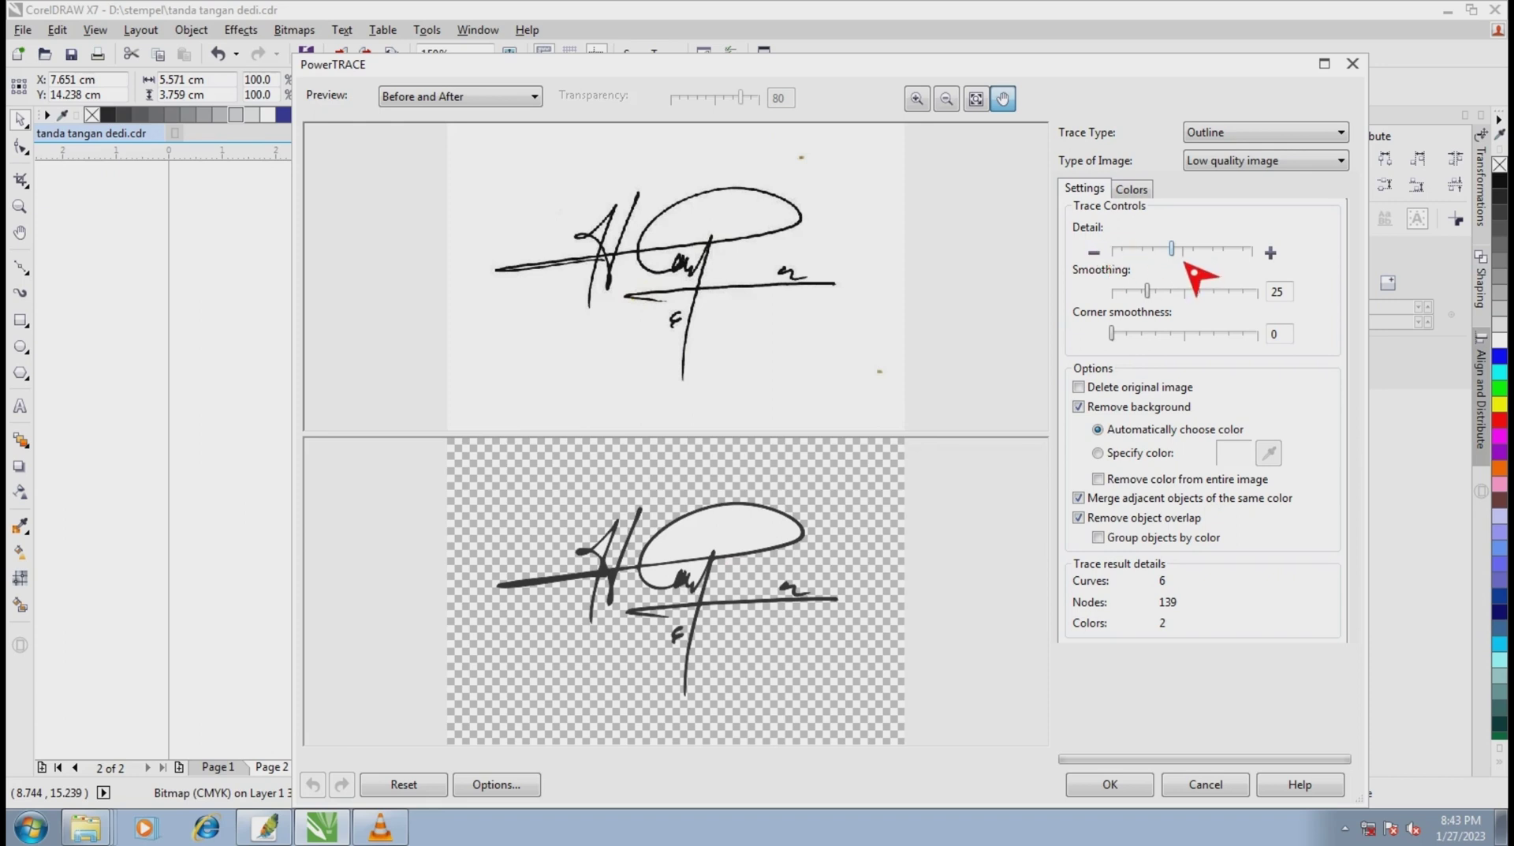
click(1189, 259)
drag(1188, 263, 1270, 270)
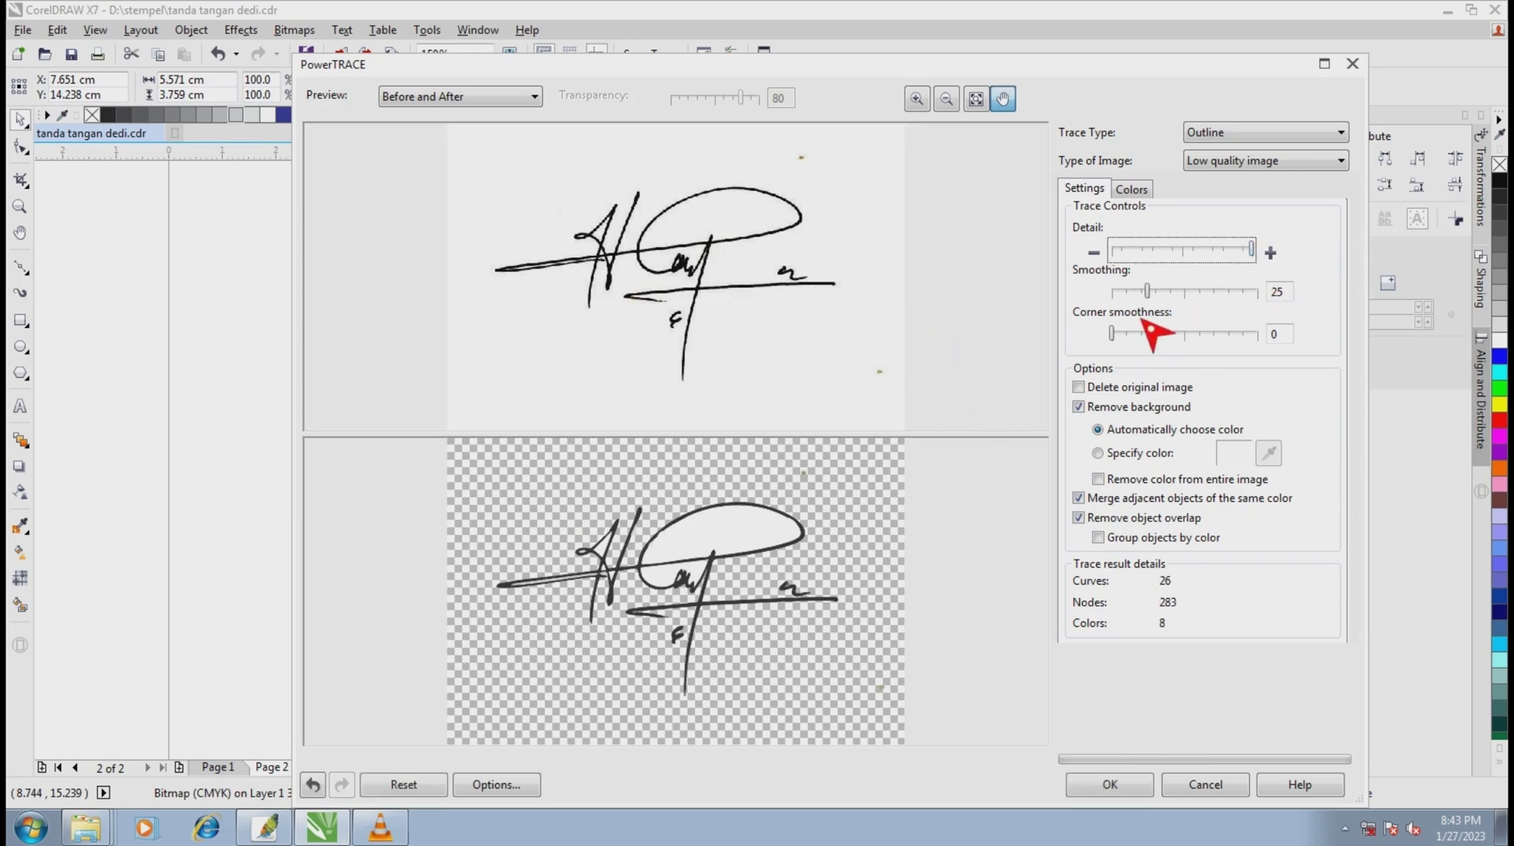
click(1106, 782)
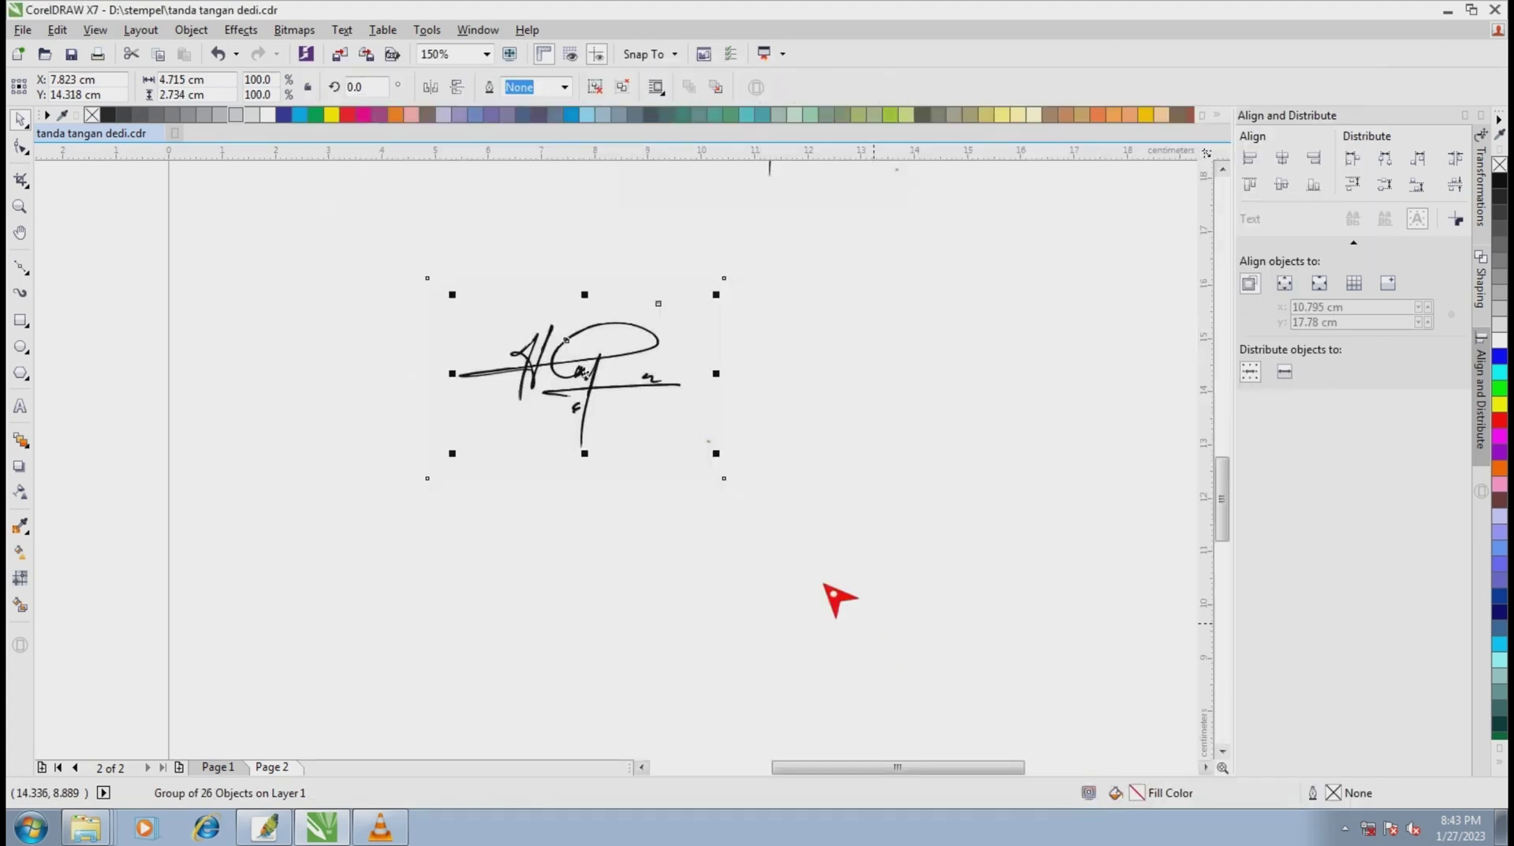
Move the traced signature group down-right off the scanned bitmap, then reselect it.
scroll(568, 393, up, 3)
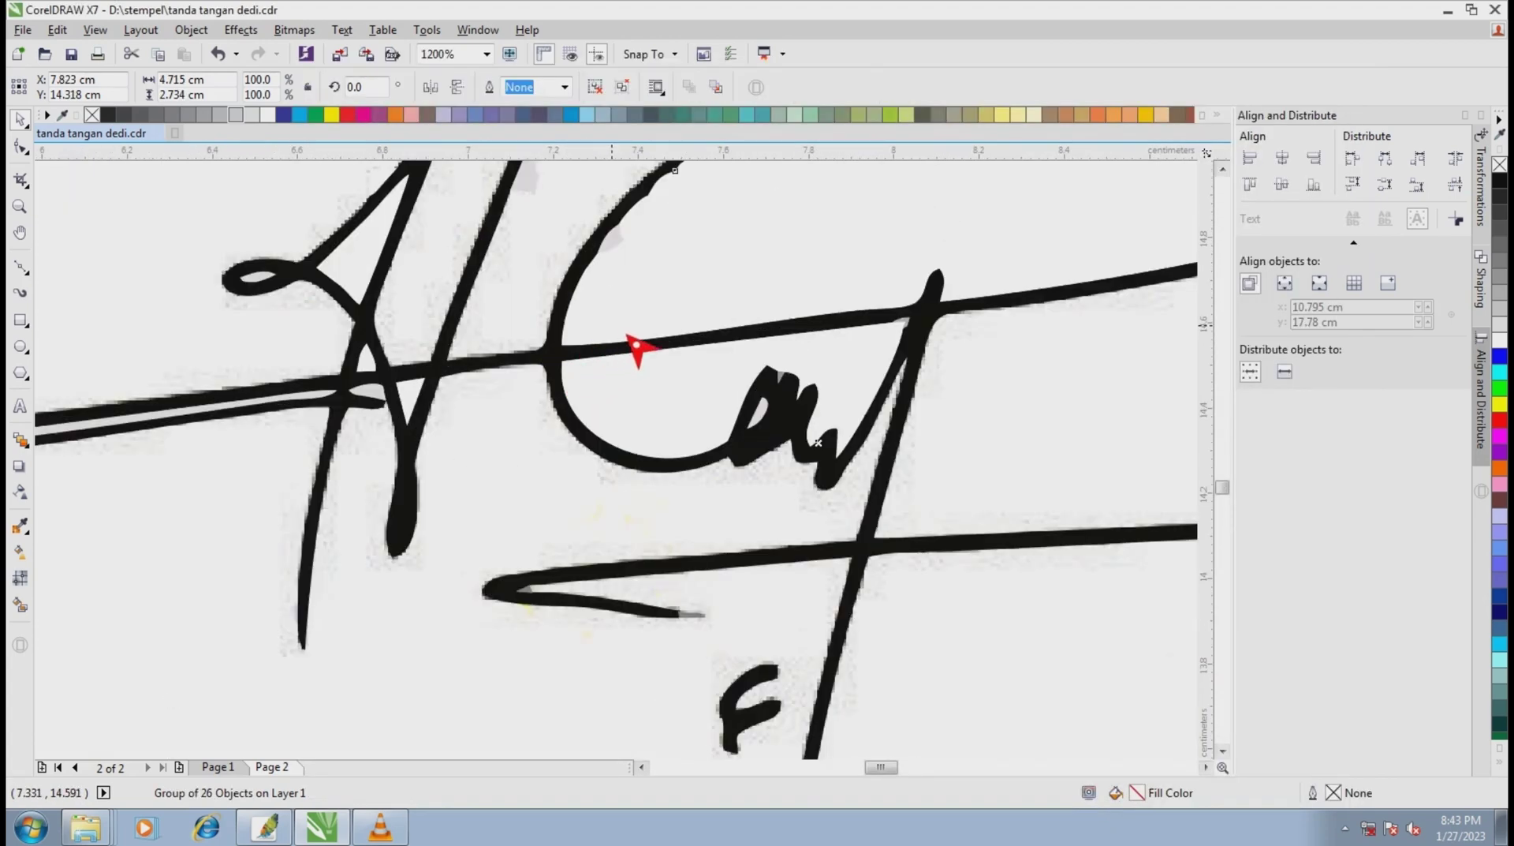
scroll(643, 341, down, 3)
mouse_move(653, 341)
mouse_down()
mouse_move(597, 399)
mouse_move(820, 406)
mouse_up()
scroll(597, 398, down, 3)
scroll(811, 372, up, 2)
key(Escape)
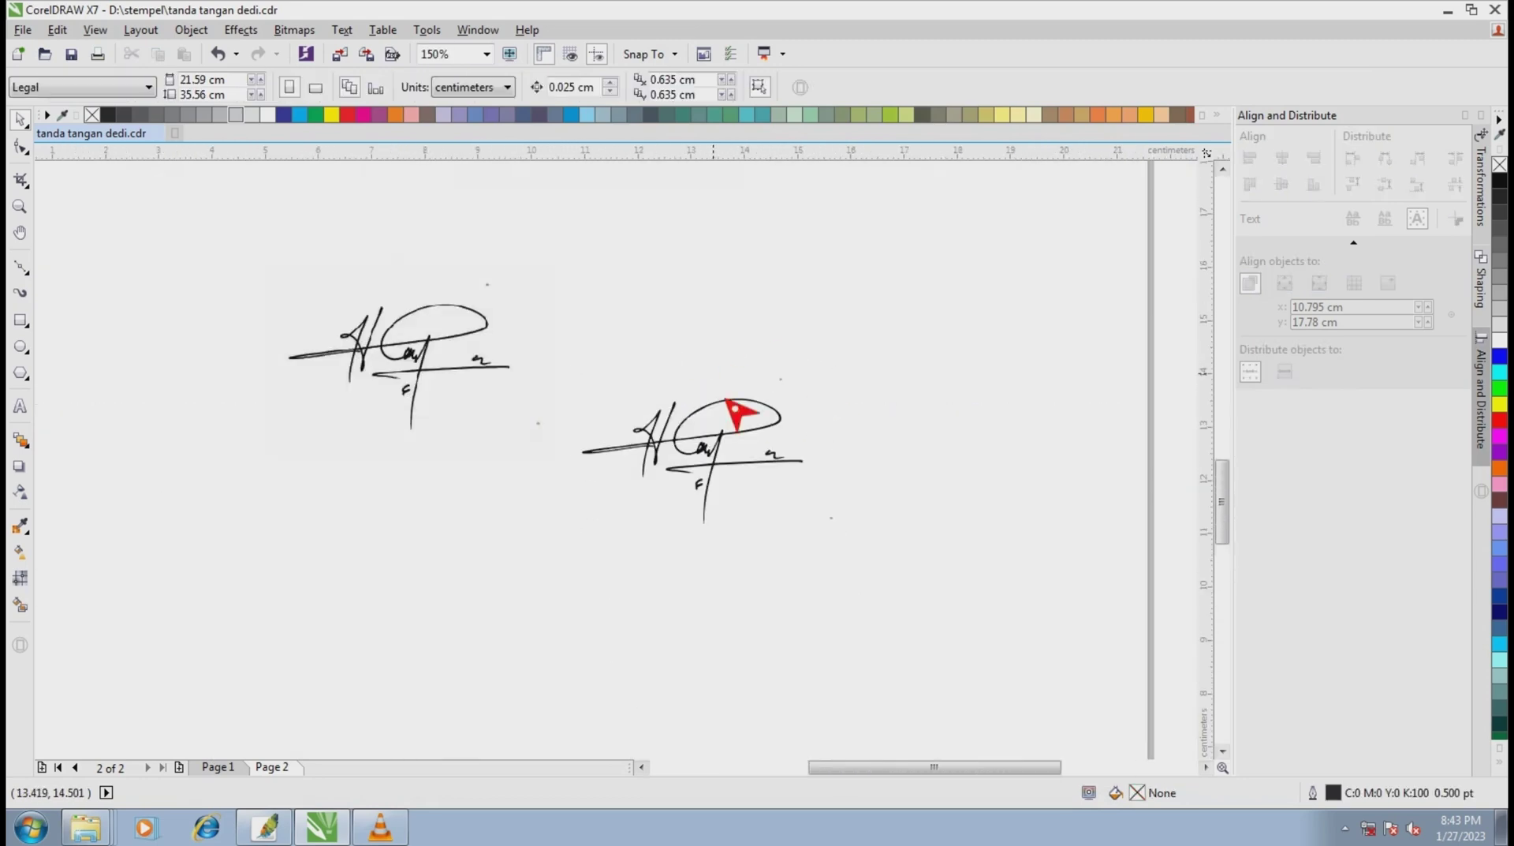
scroll(720, 405, up, 2)
scroll(742, 458, up, 3)
click(709, 398)
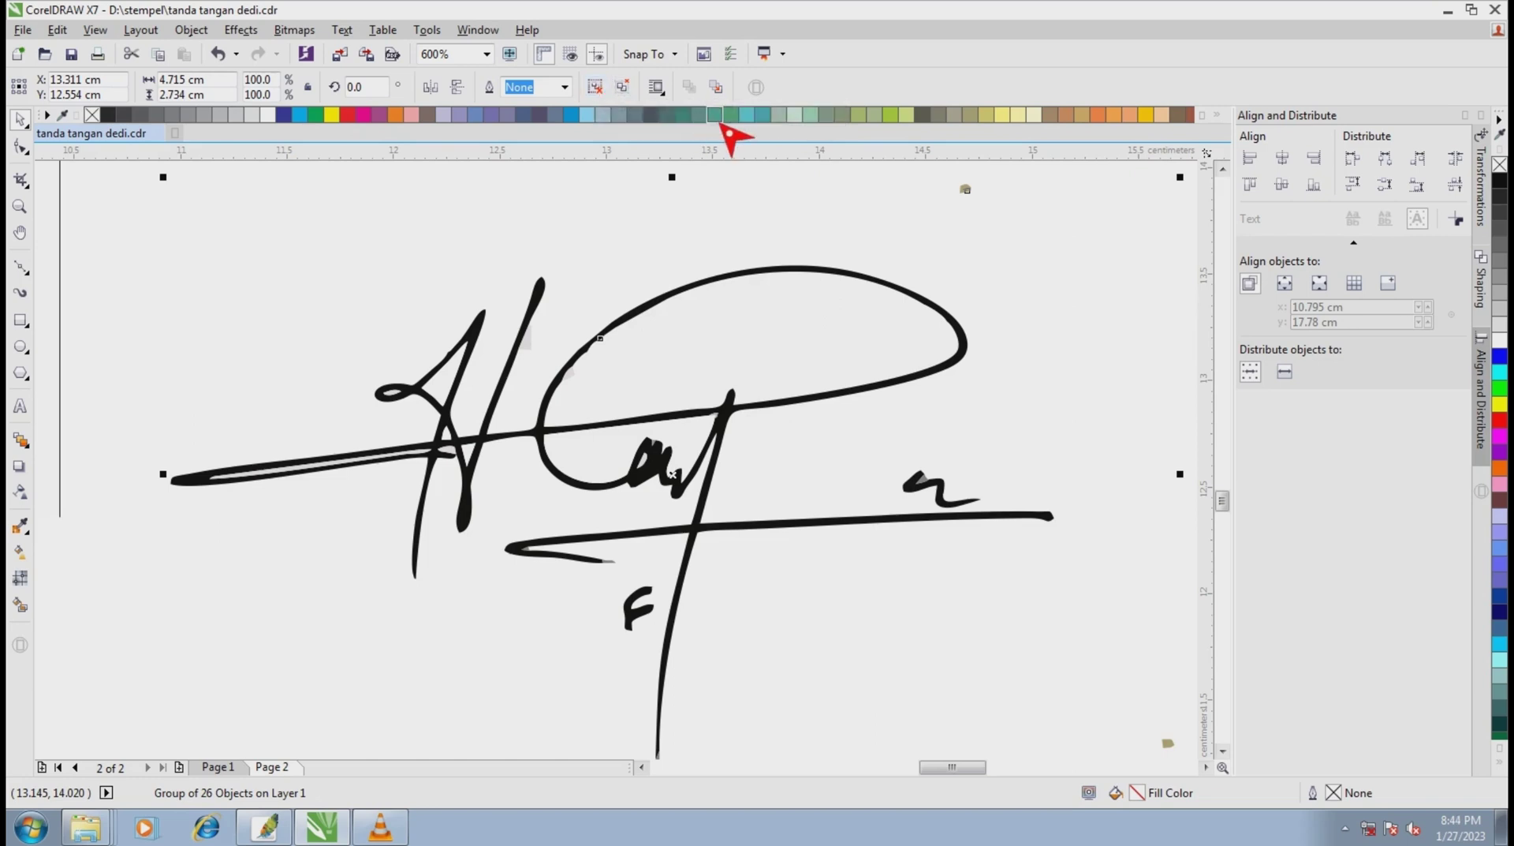
Ungroup the traced signature into 26 separate curves and check the large loop curve.
click(595, 87)
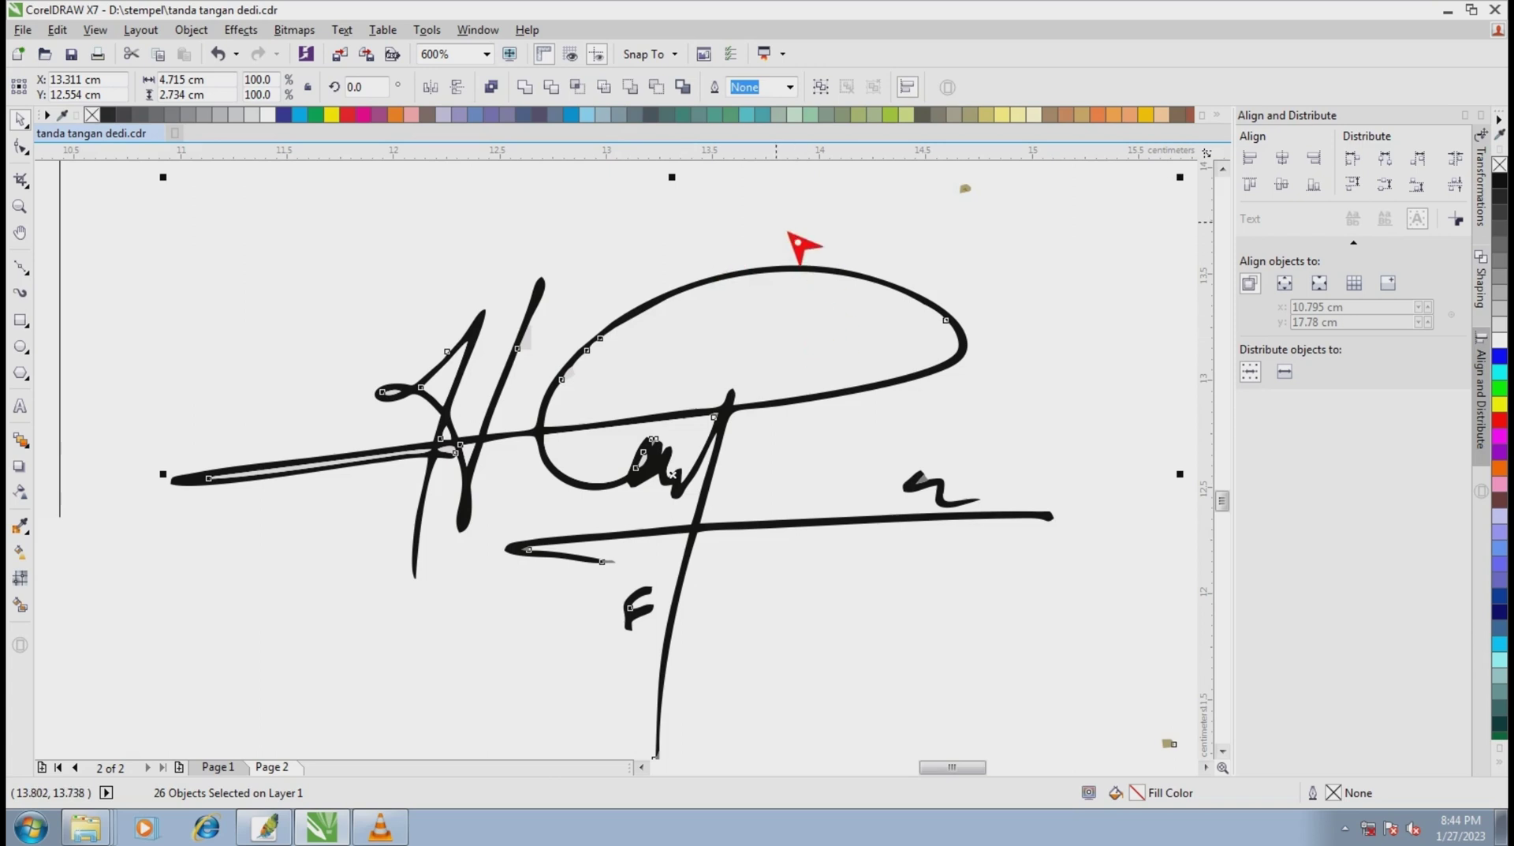
scroll(720, 322, down, 2)
key(Escape)
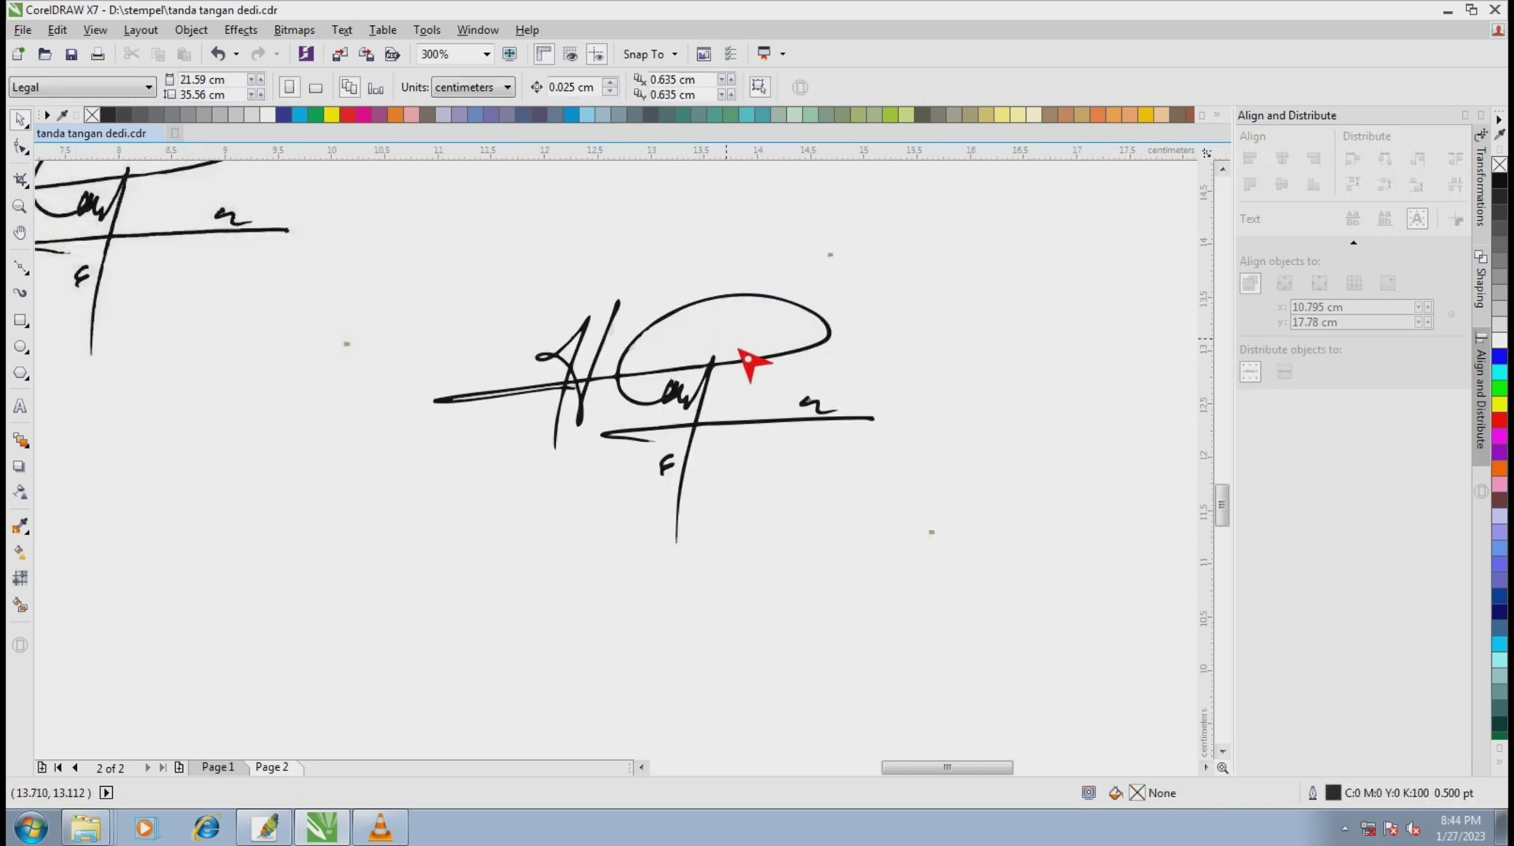
click(743, 352)
scroll(743, 352, up, 2)
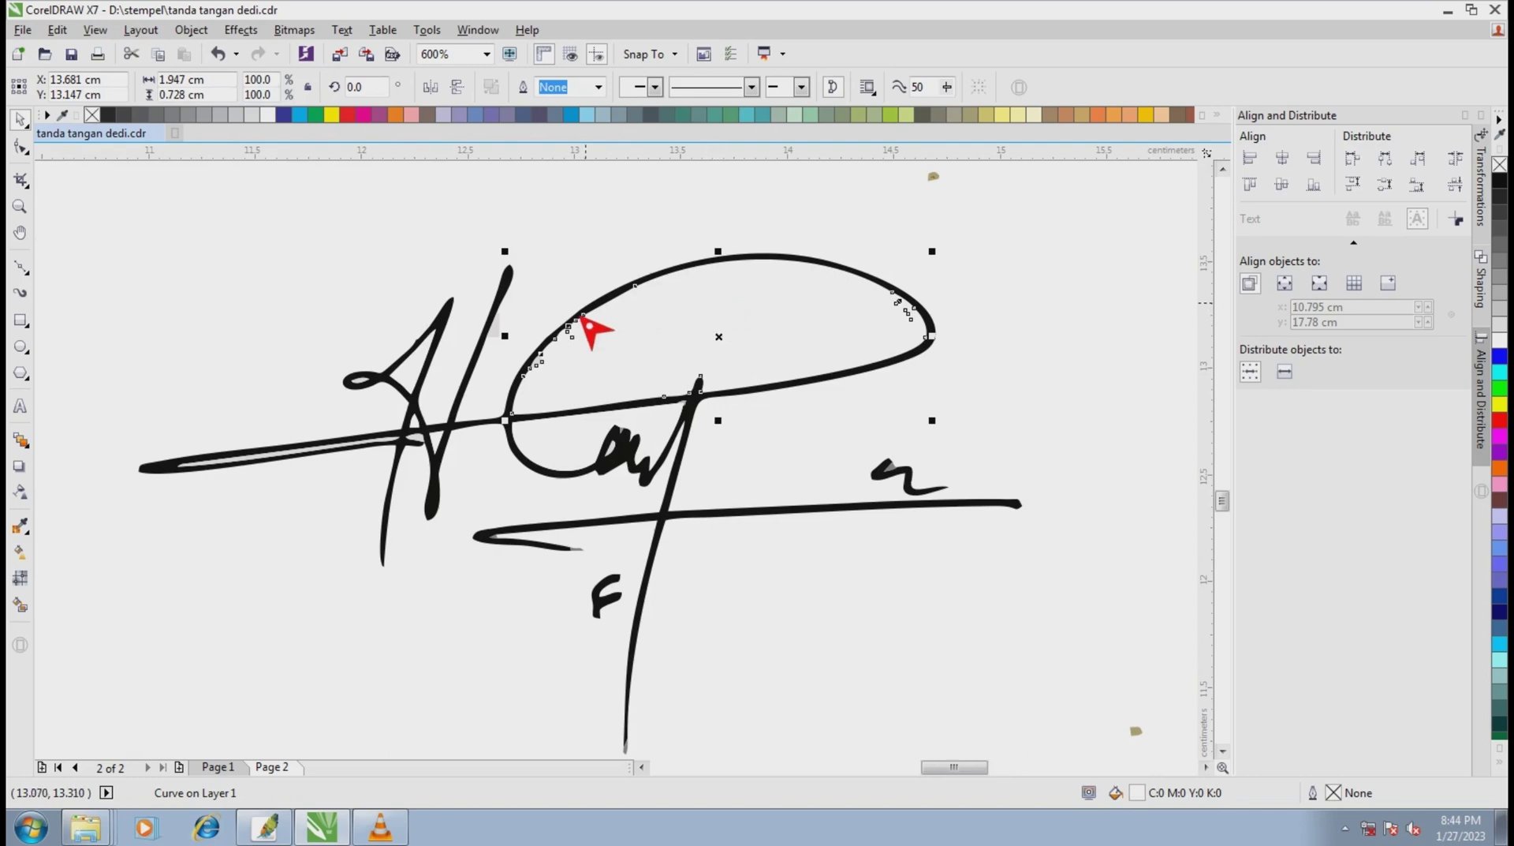
scroll(521, 324, up, 4)
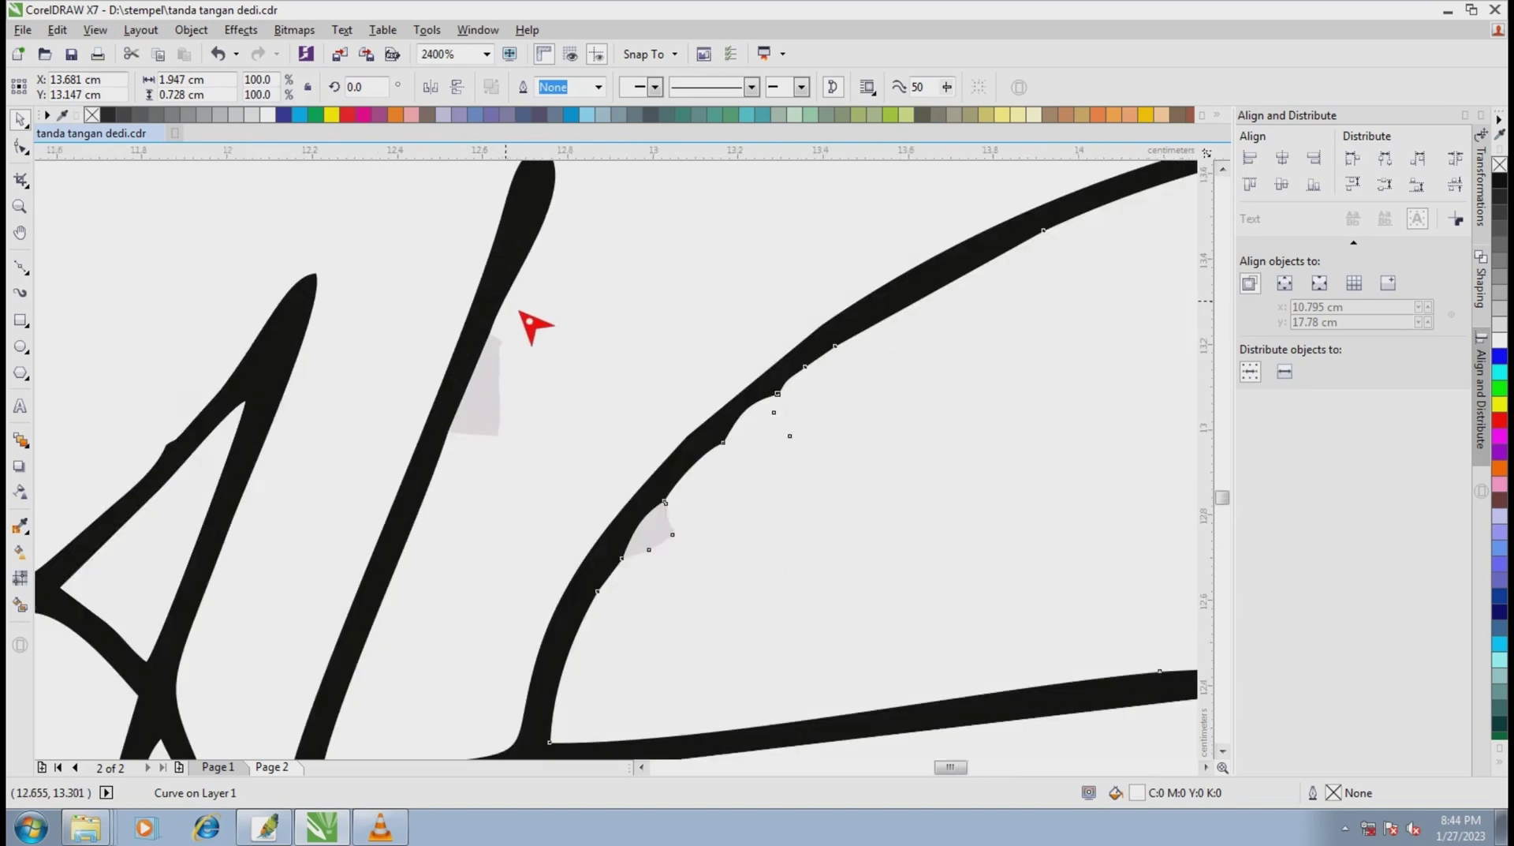
scroll(521, 325, down, 4)
key(Escape)
scroll(543, 360, up, 1)
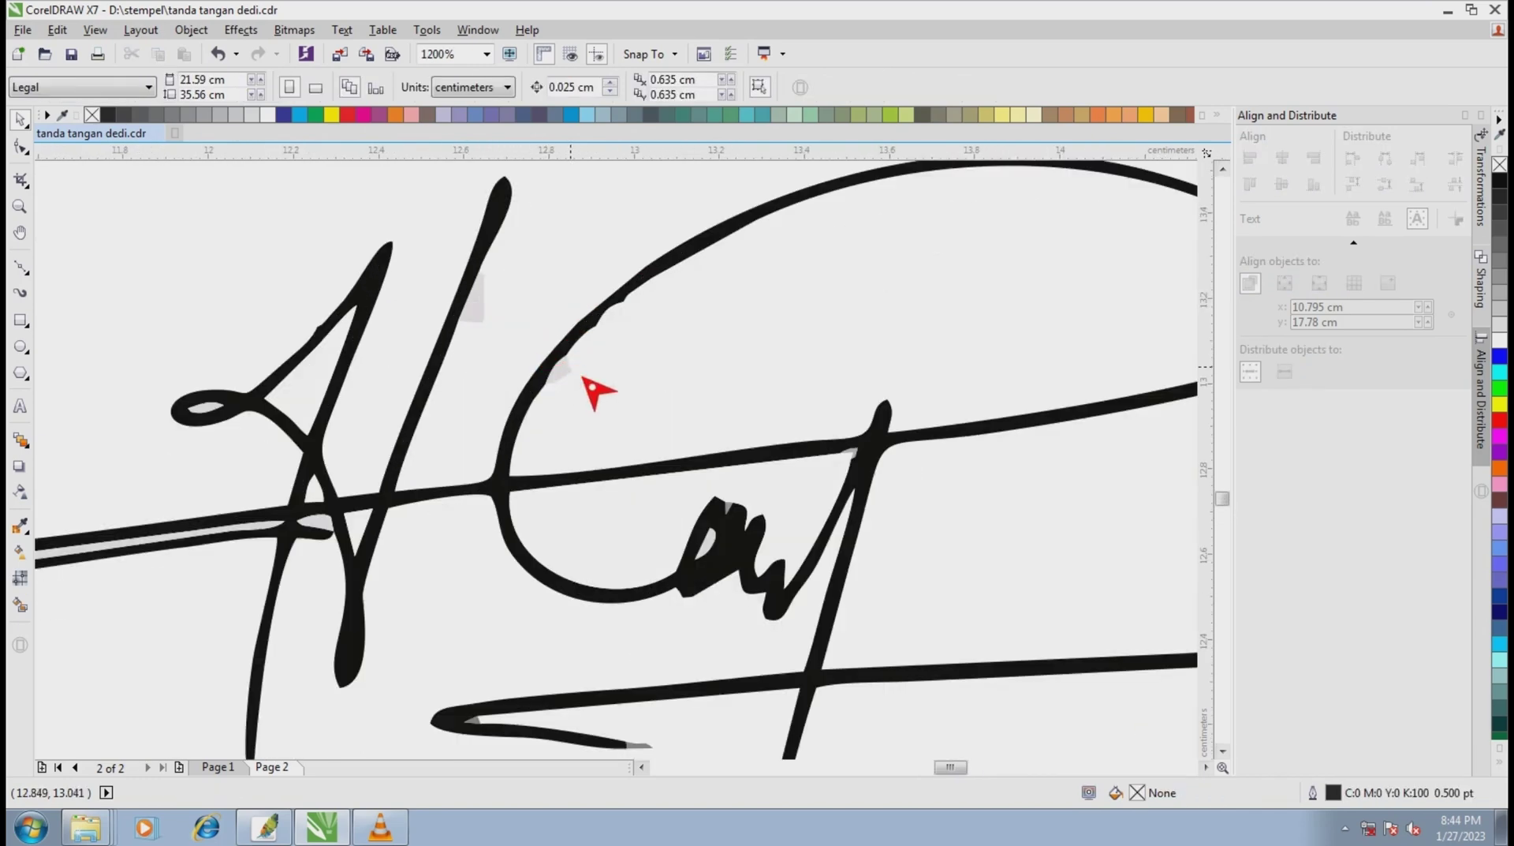
Inspect the small grey leftover fragments along the strokes, near the A and where strokes meet.
click(581, 390)
click(482, 315)
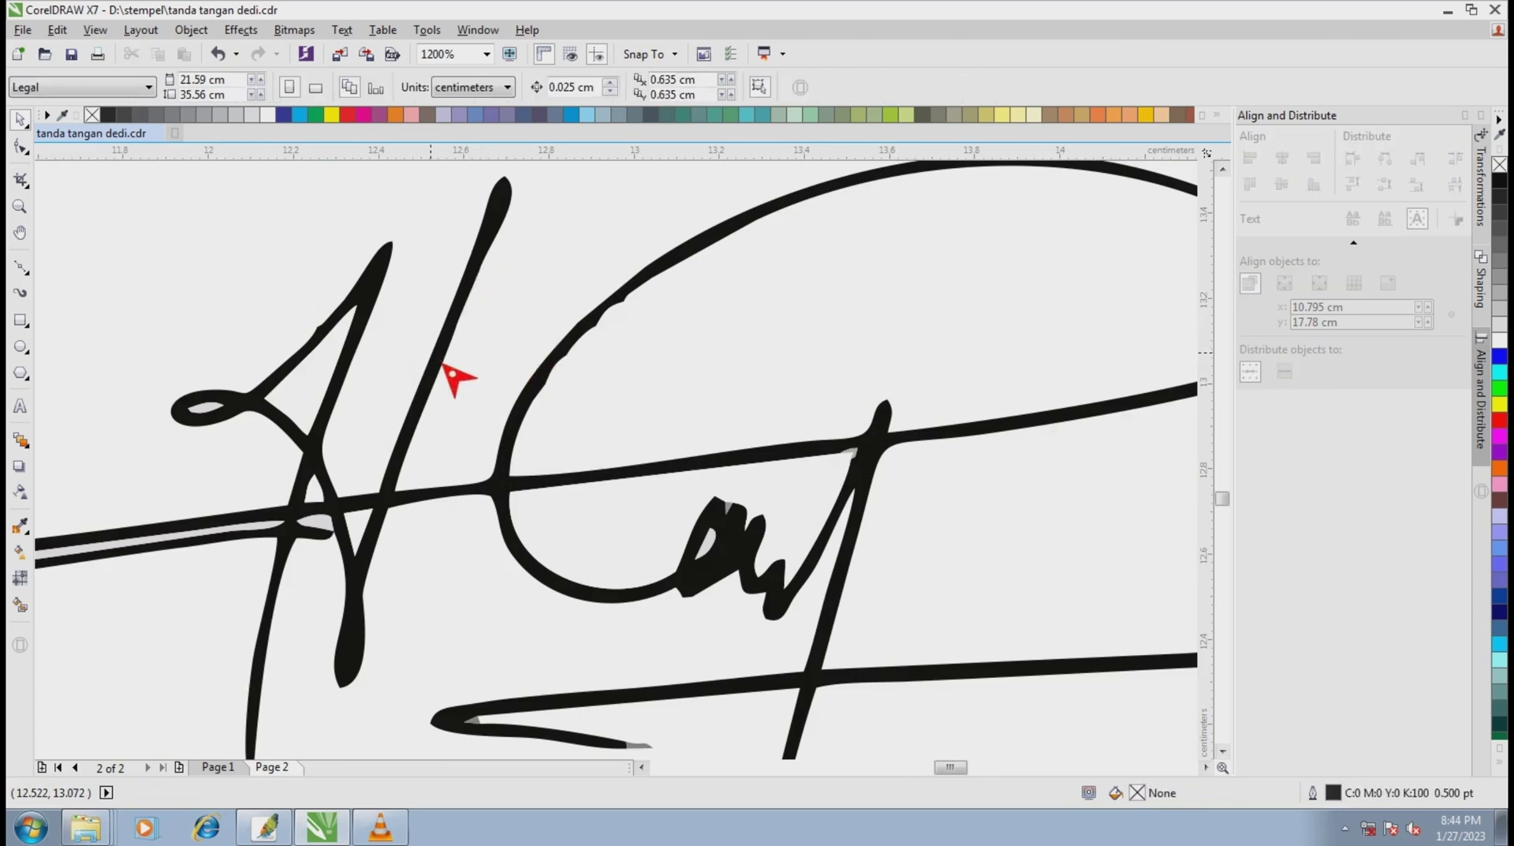
click(325, 387)
key(Escape)
scroll(676, 422, down, 1)
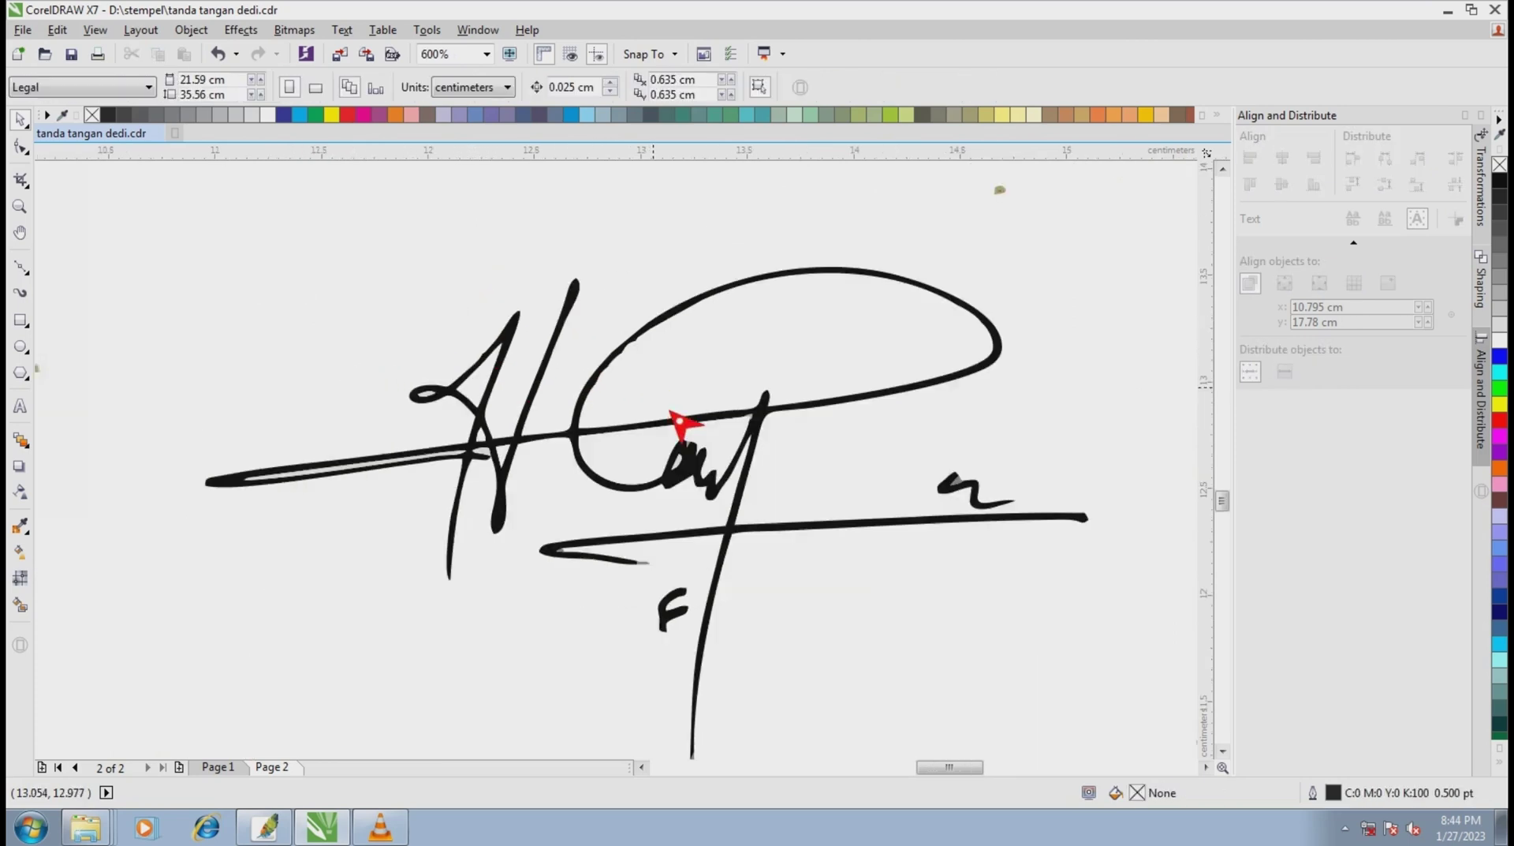
scroll(720, 440, up, 3)
click(688, 355)
scroll(690, 355, down, 2)
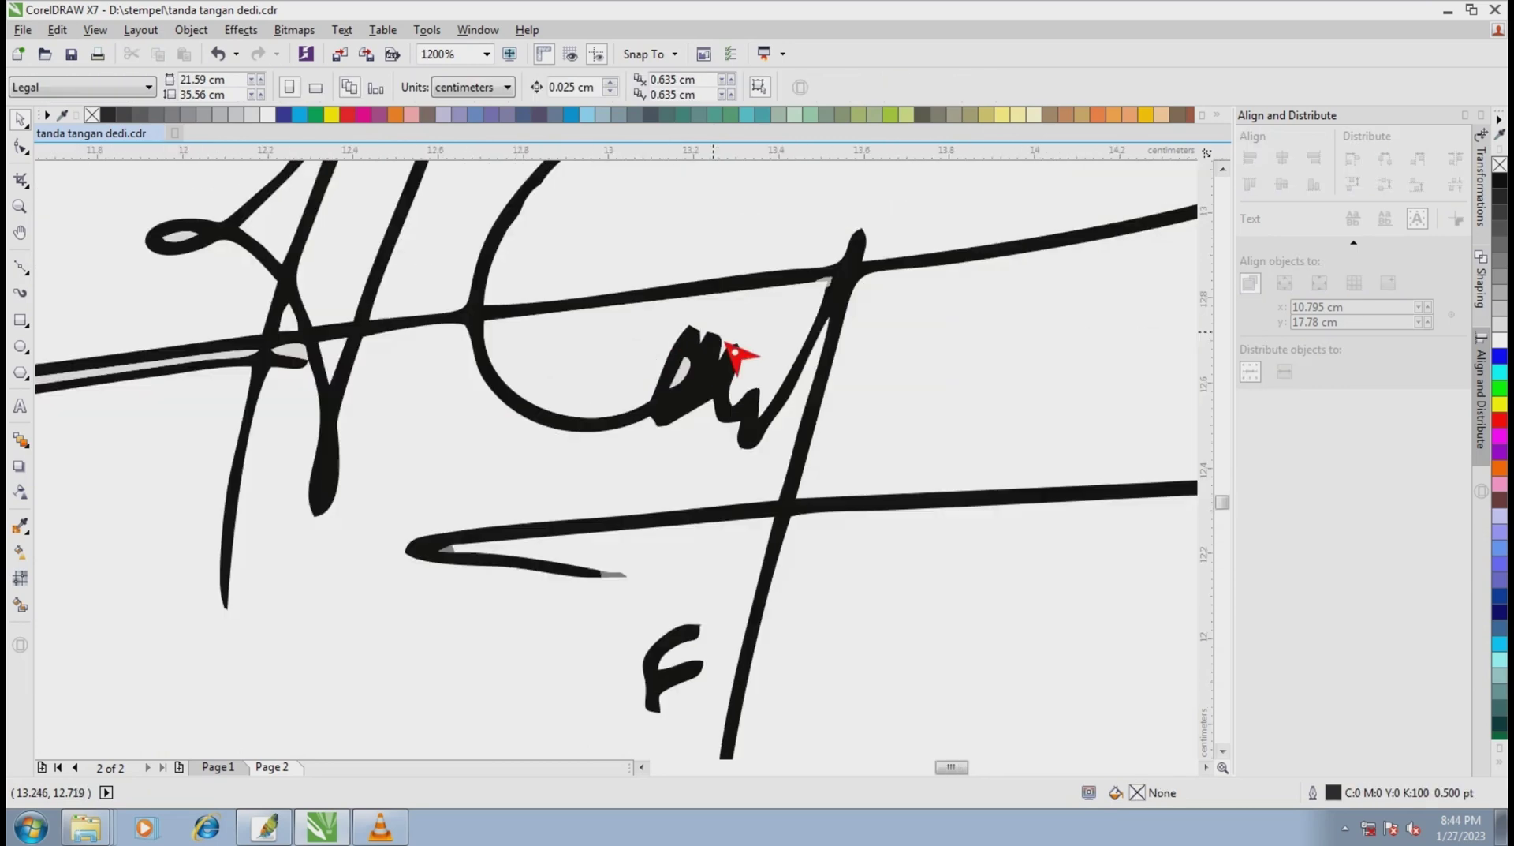
scroll(871, 314, up, 2)
click(775, 307)
key(Delete)
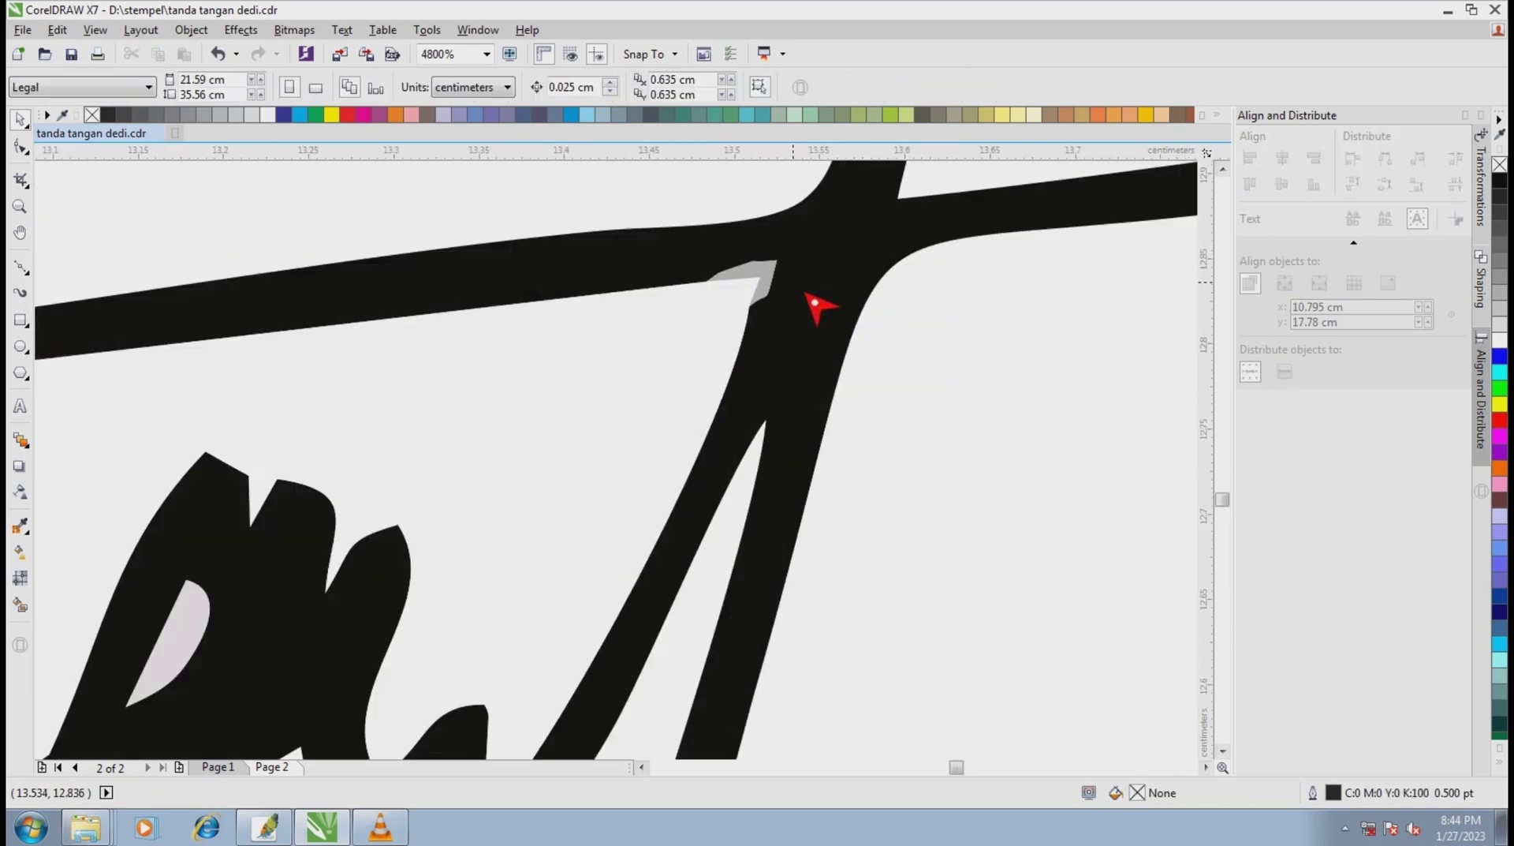
scroll(801, 298, down, 2)
scroll(805, 304, down, 2)
scroll(805, 304, up, 1)
scroll(739, 372, up, 2)
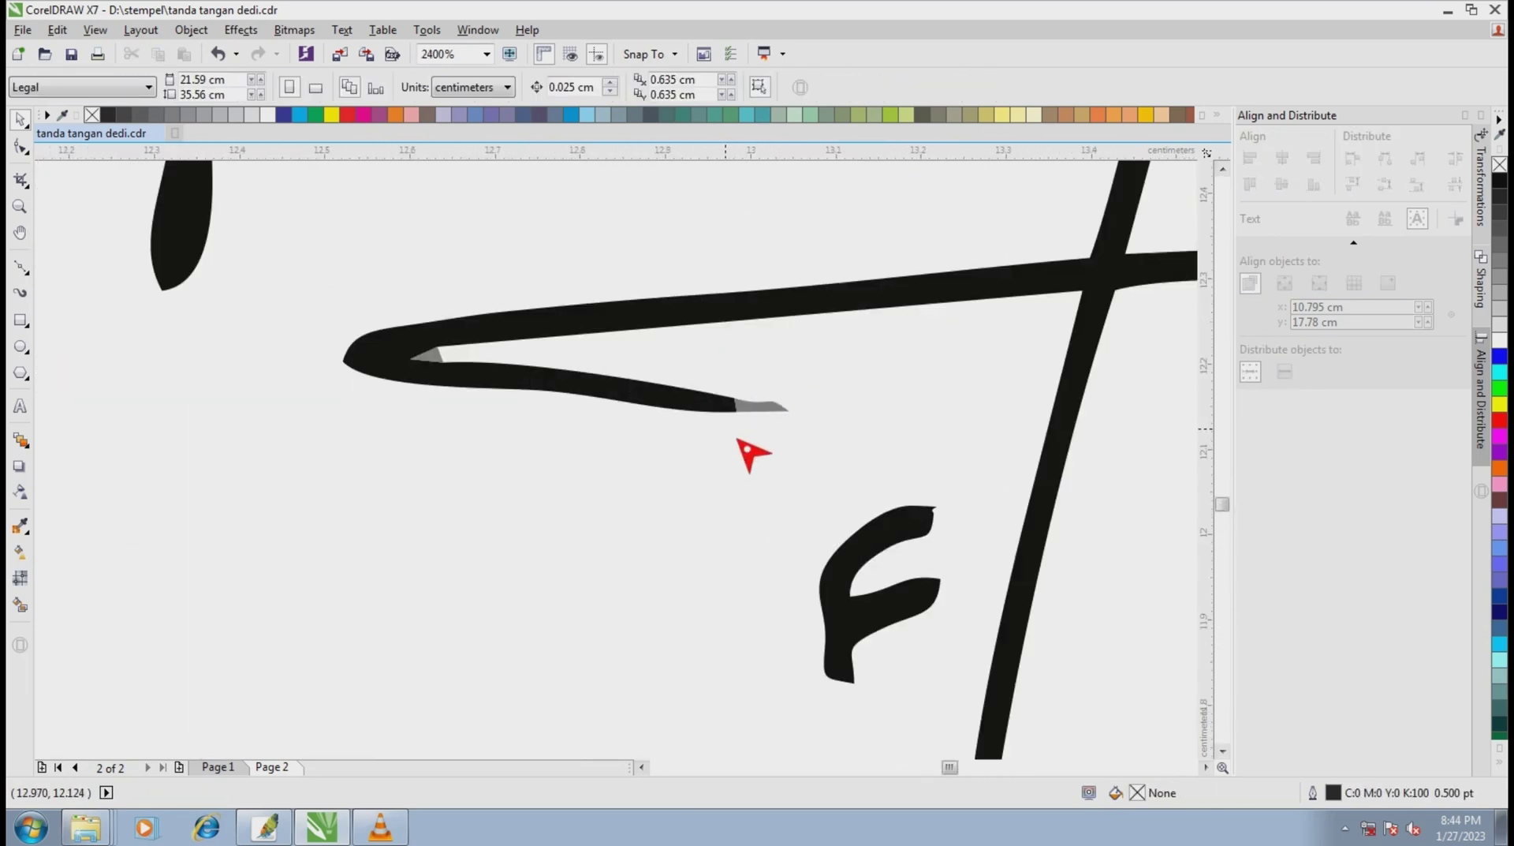
Delete the stroke-tip grey fragment and fill another fragment with the strokes' sampled black.
click(444, 366)
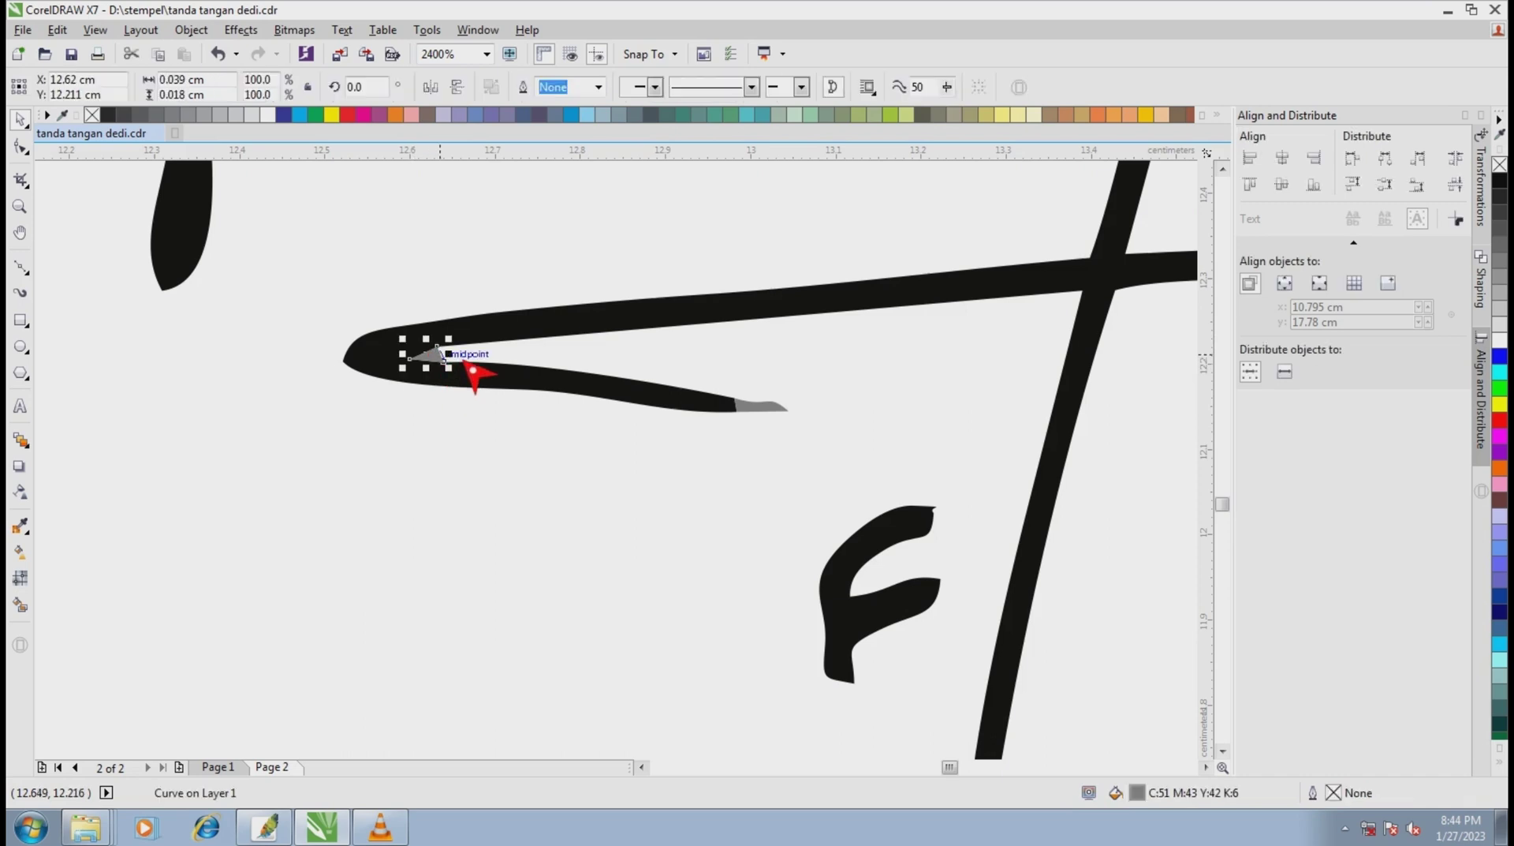
key(Delete)
click(775, 407)
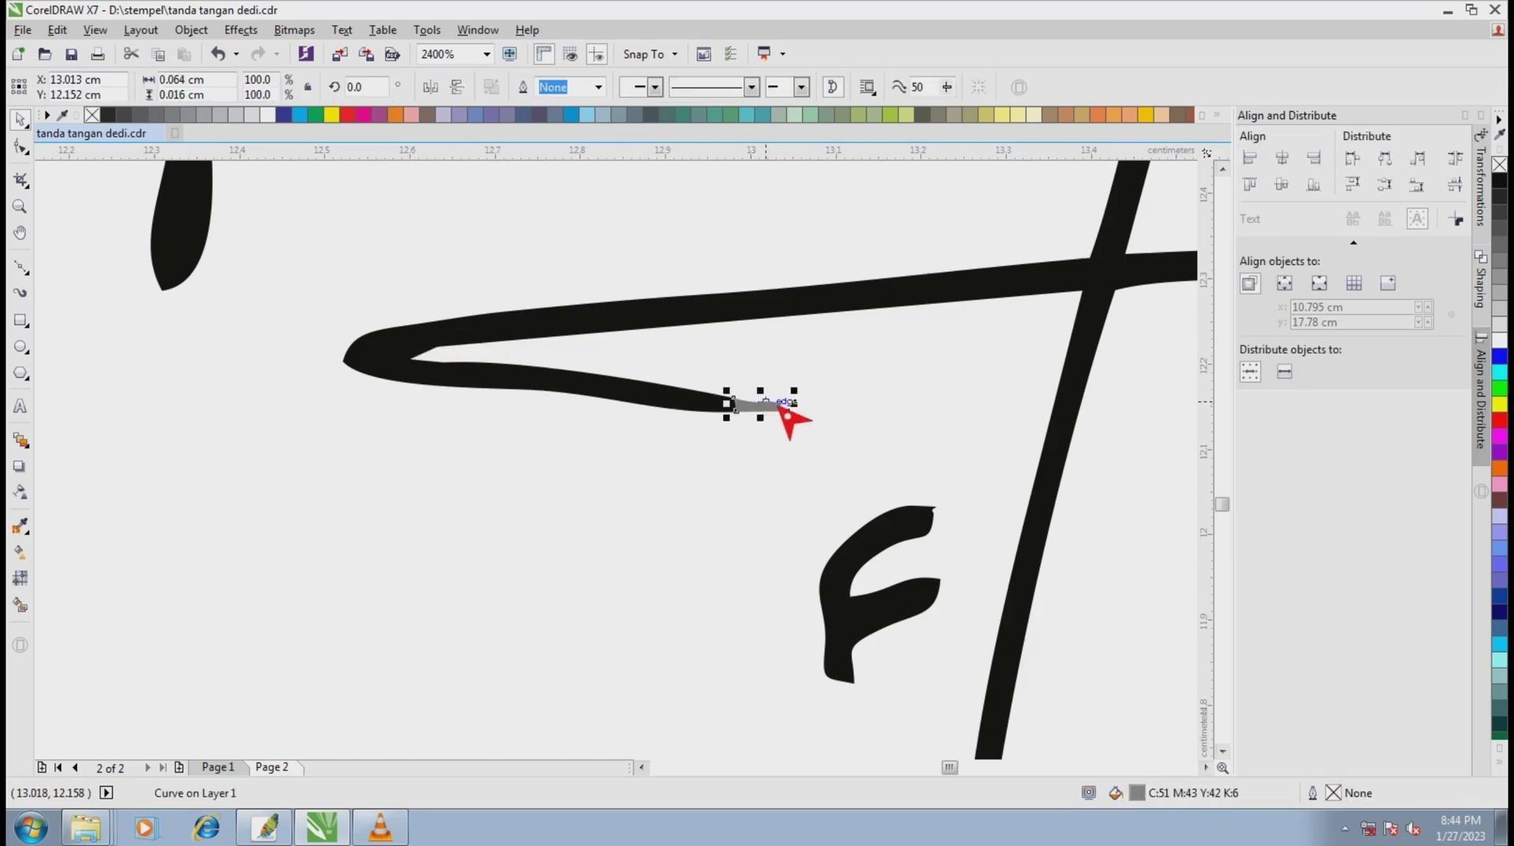
double_click(1156, 806)
click(1091, 322)
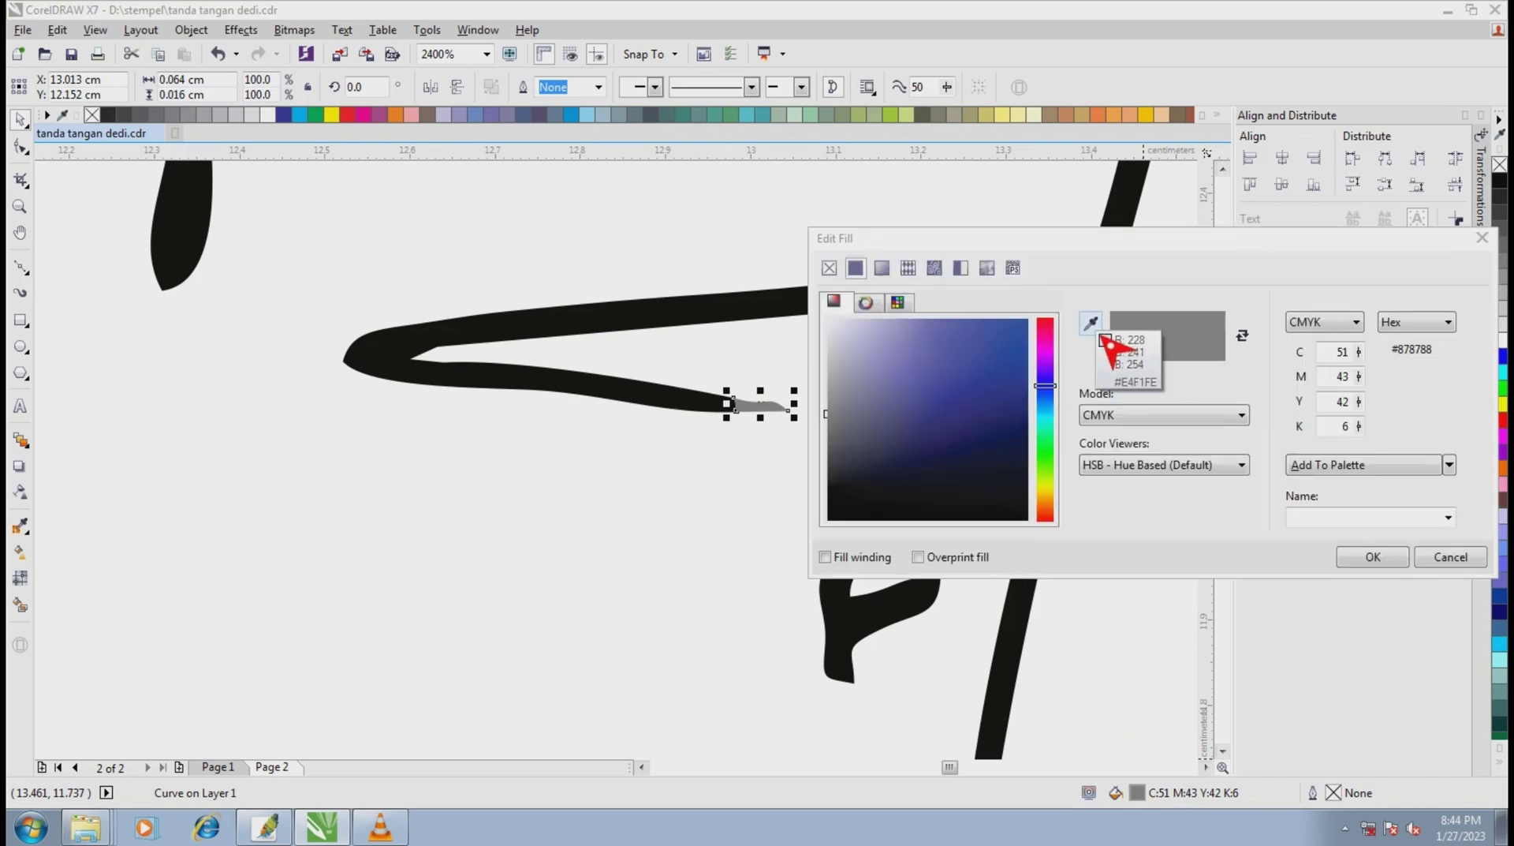
click(714, 319)
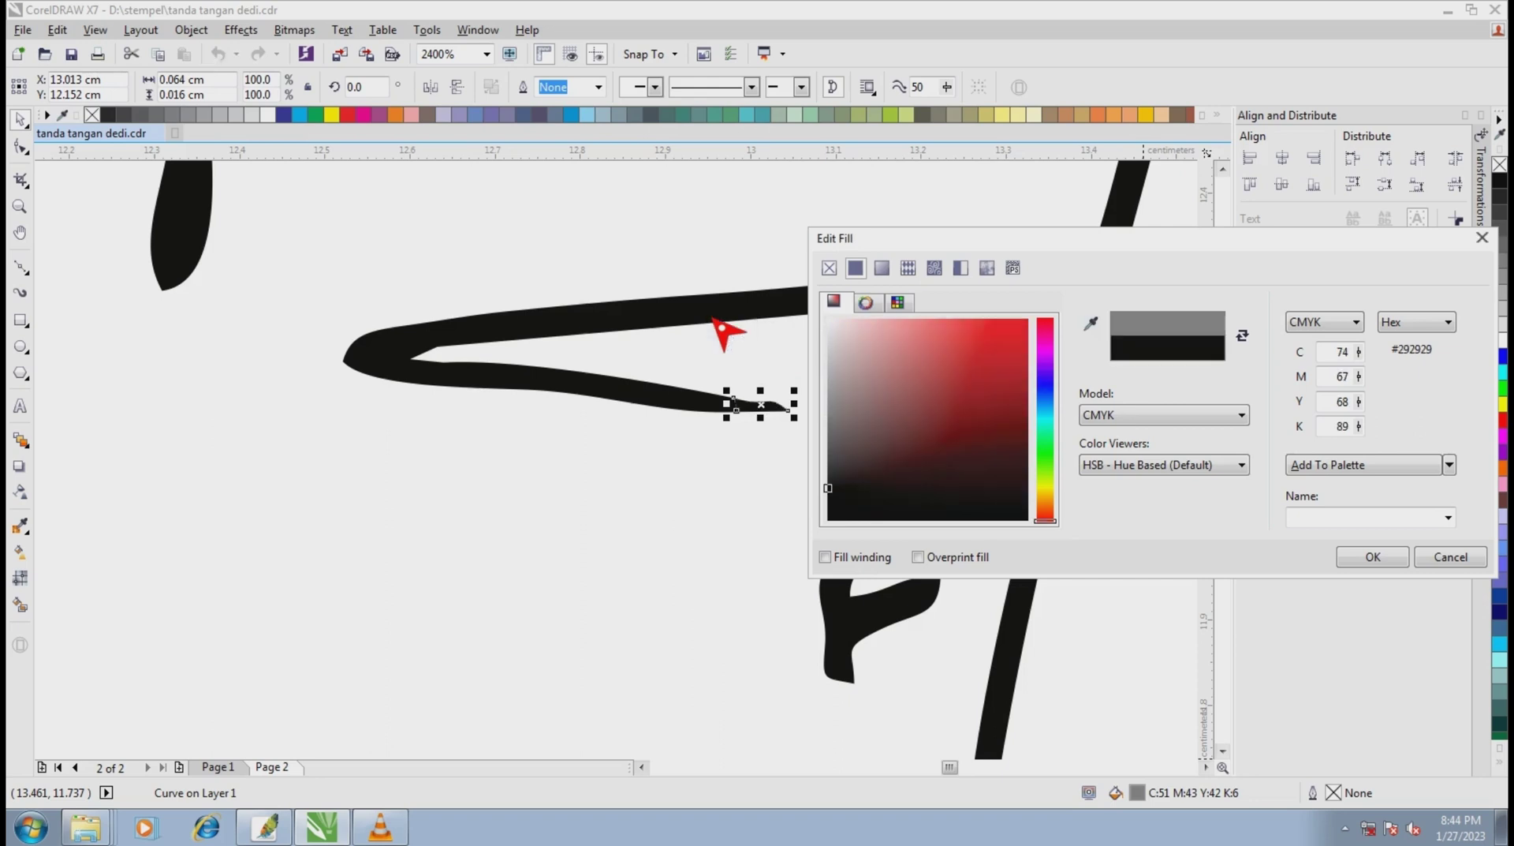
click(1371, 557)
scroll(737, 488, down, 3)
scroll(738, 488, down, 3)
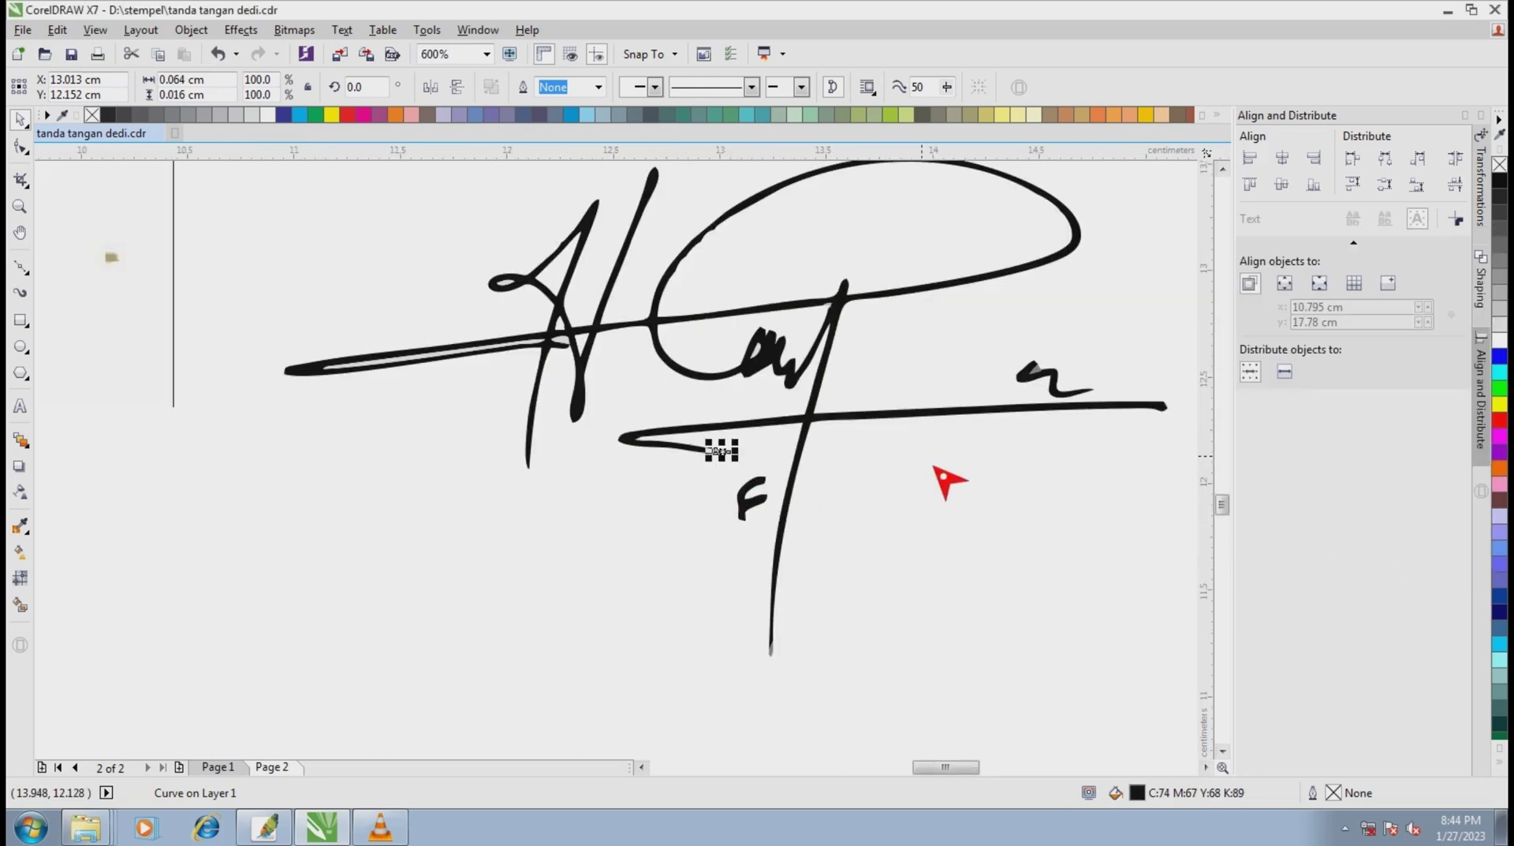
click(939, 484)
scroll(388, 383, up, 5)
Remove the light slivers inside the long left stroke and inside the A's loop.
click(432, 384)
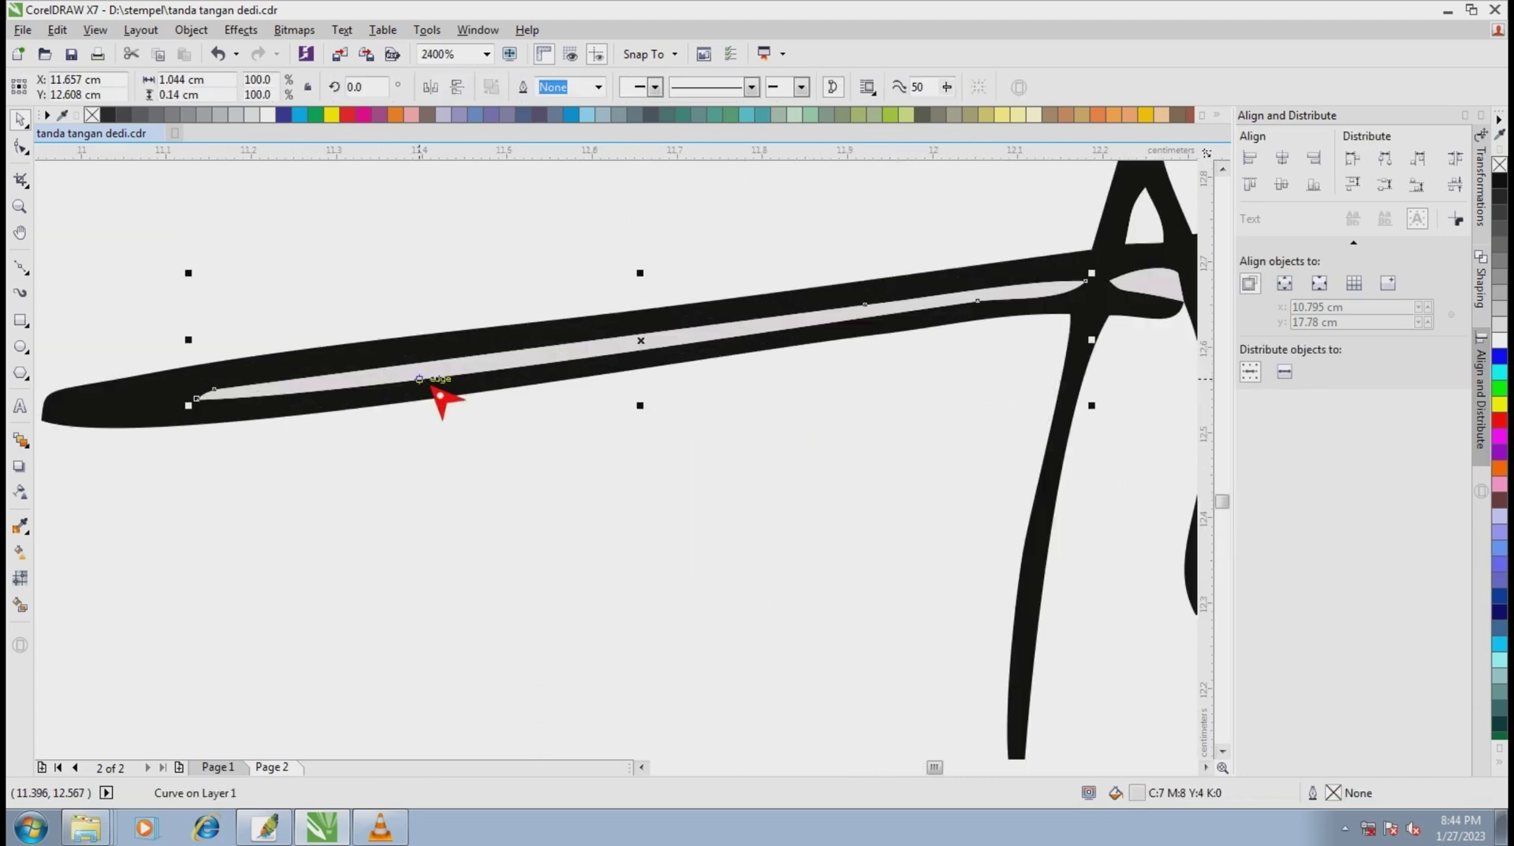
key(Escape)
scroll(442, 393, down, 4)
scroll(568, 382, down, 2)
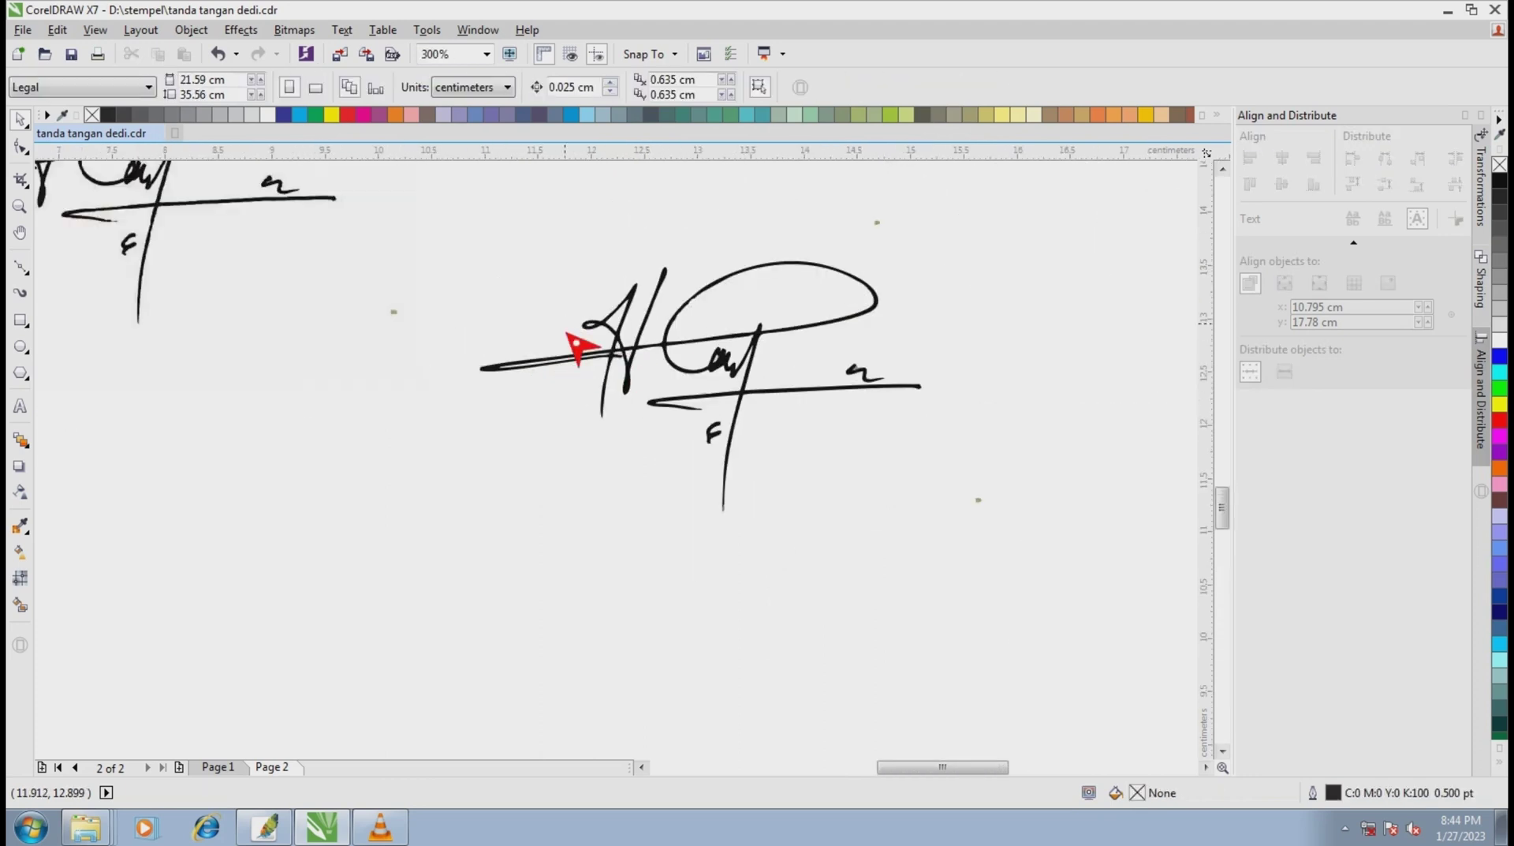
scroll(582, 338, down, 2)
scroll(660, 328, up, 2)
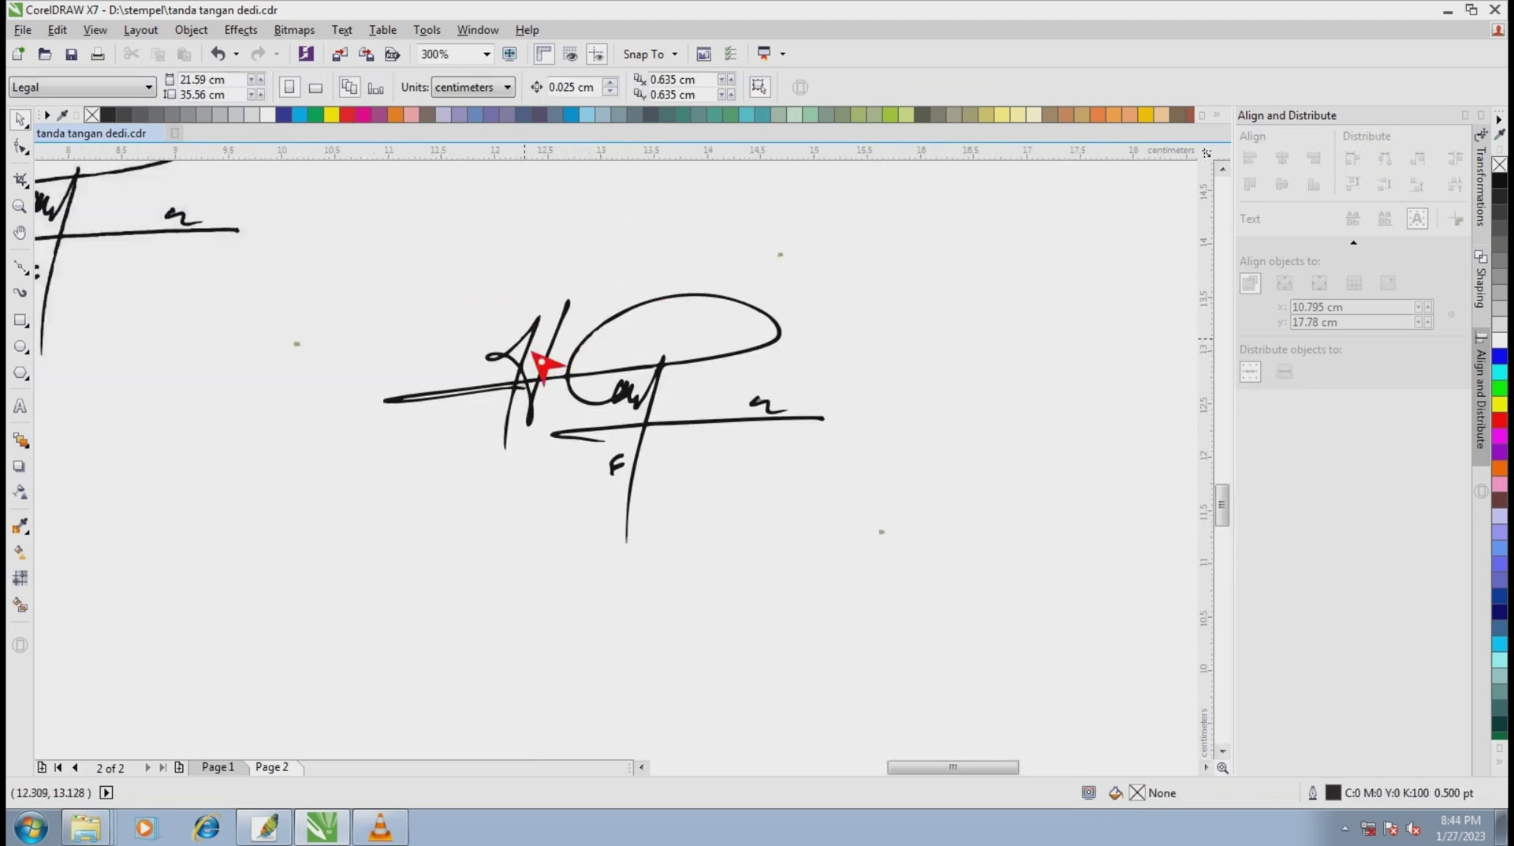
scroll(497, 366, up, 2)
click(497, 332)
scroll(541, 321, up, 2)
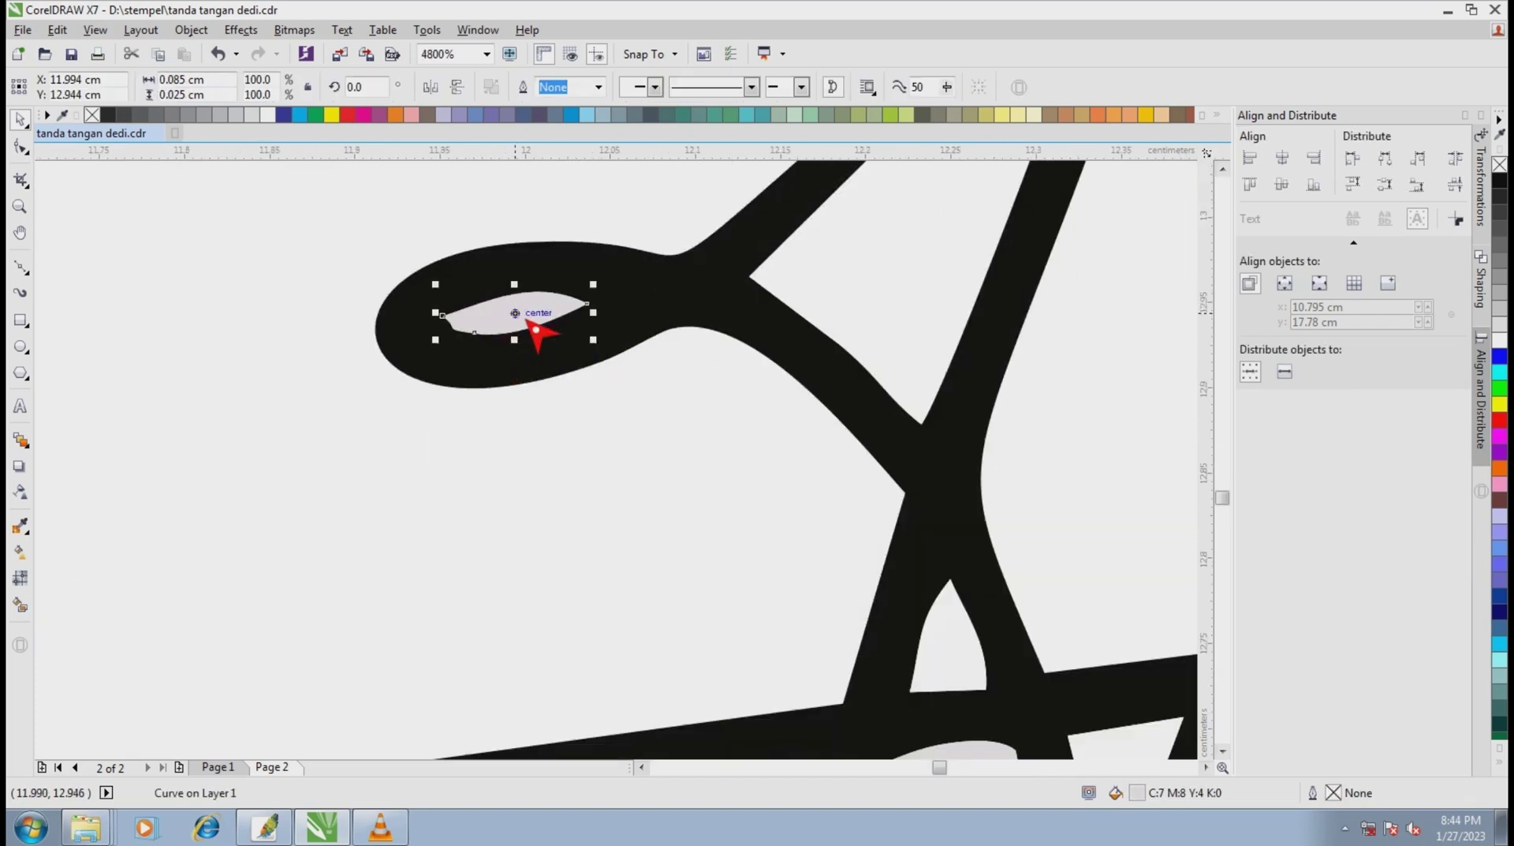
key(Escape)
scroll(626, 331, down, 1)
scroll(623, 330, down, 1)
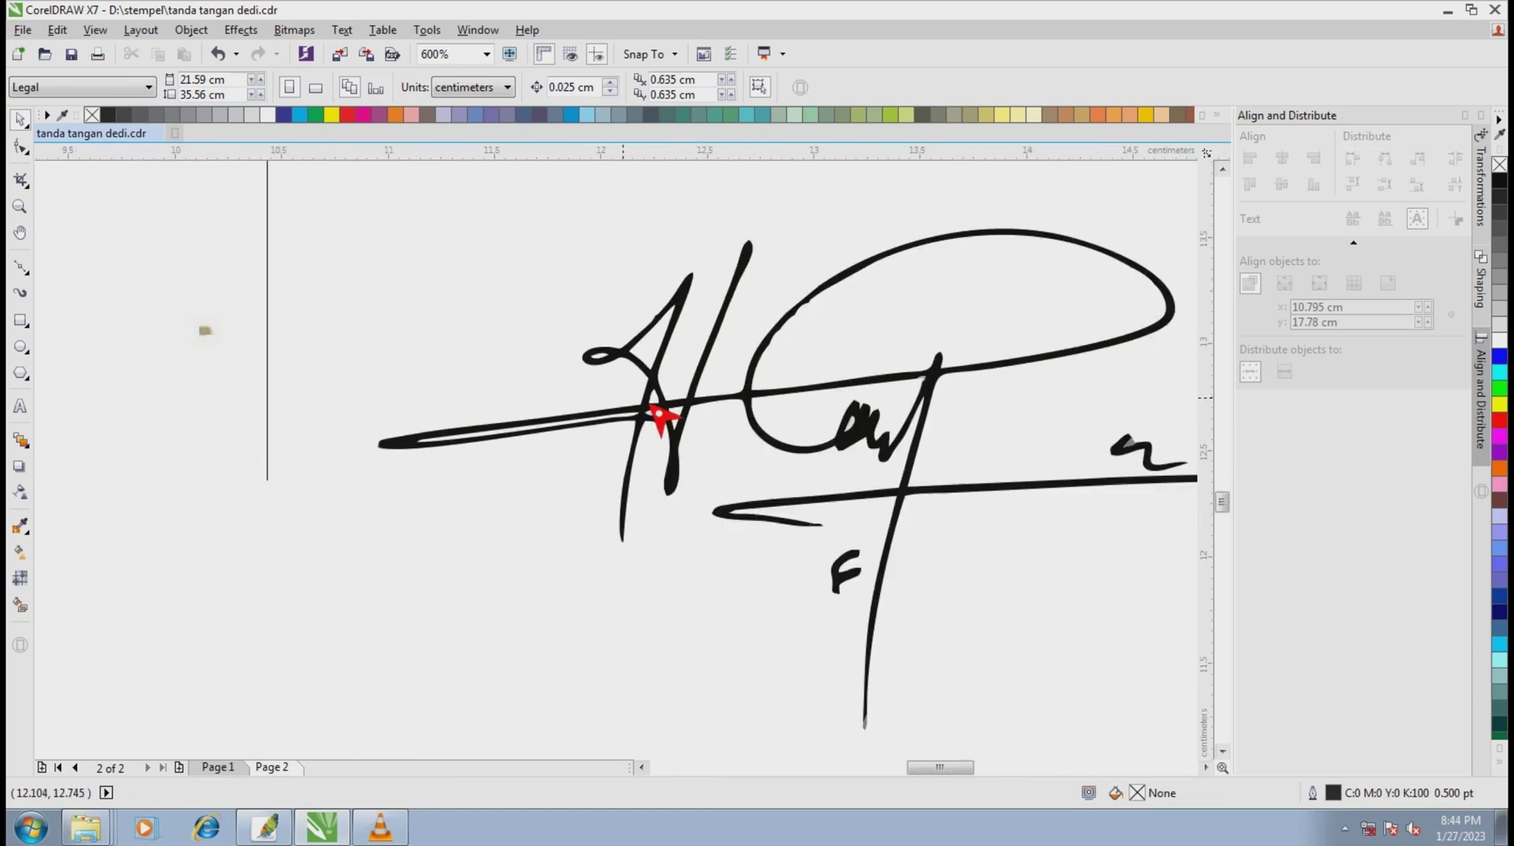
scroll(647, 409, down, 1)
scroll(821, 331, up, 2)
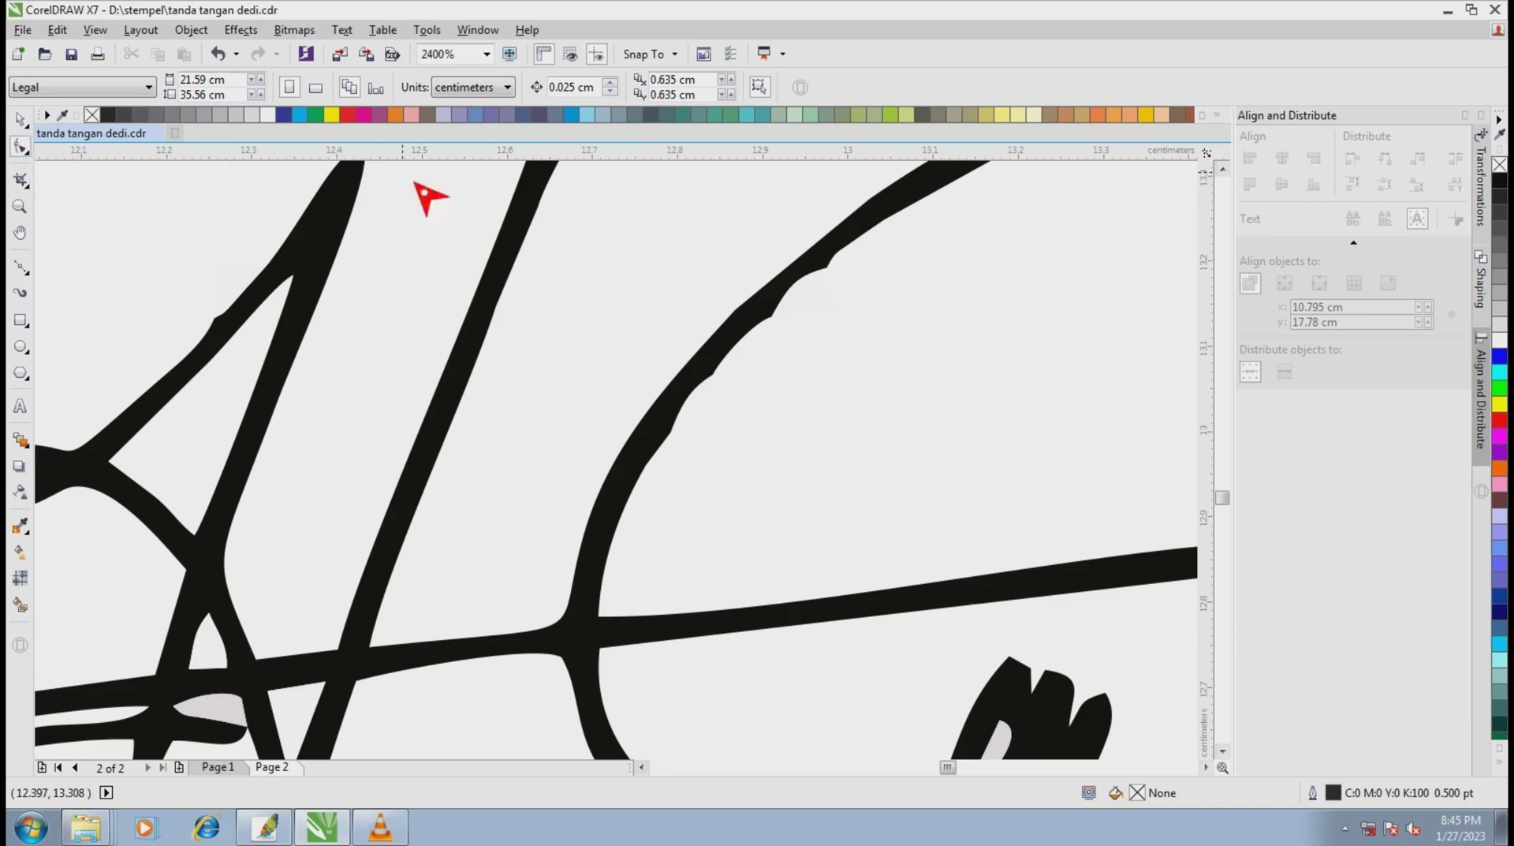
Delete the node at the bump on the big arching stroke's edge.
click(838, 274)
scroll(841, 276, up, 1)
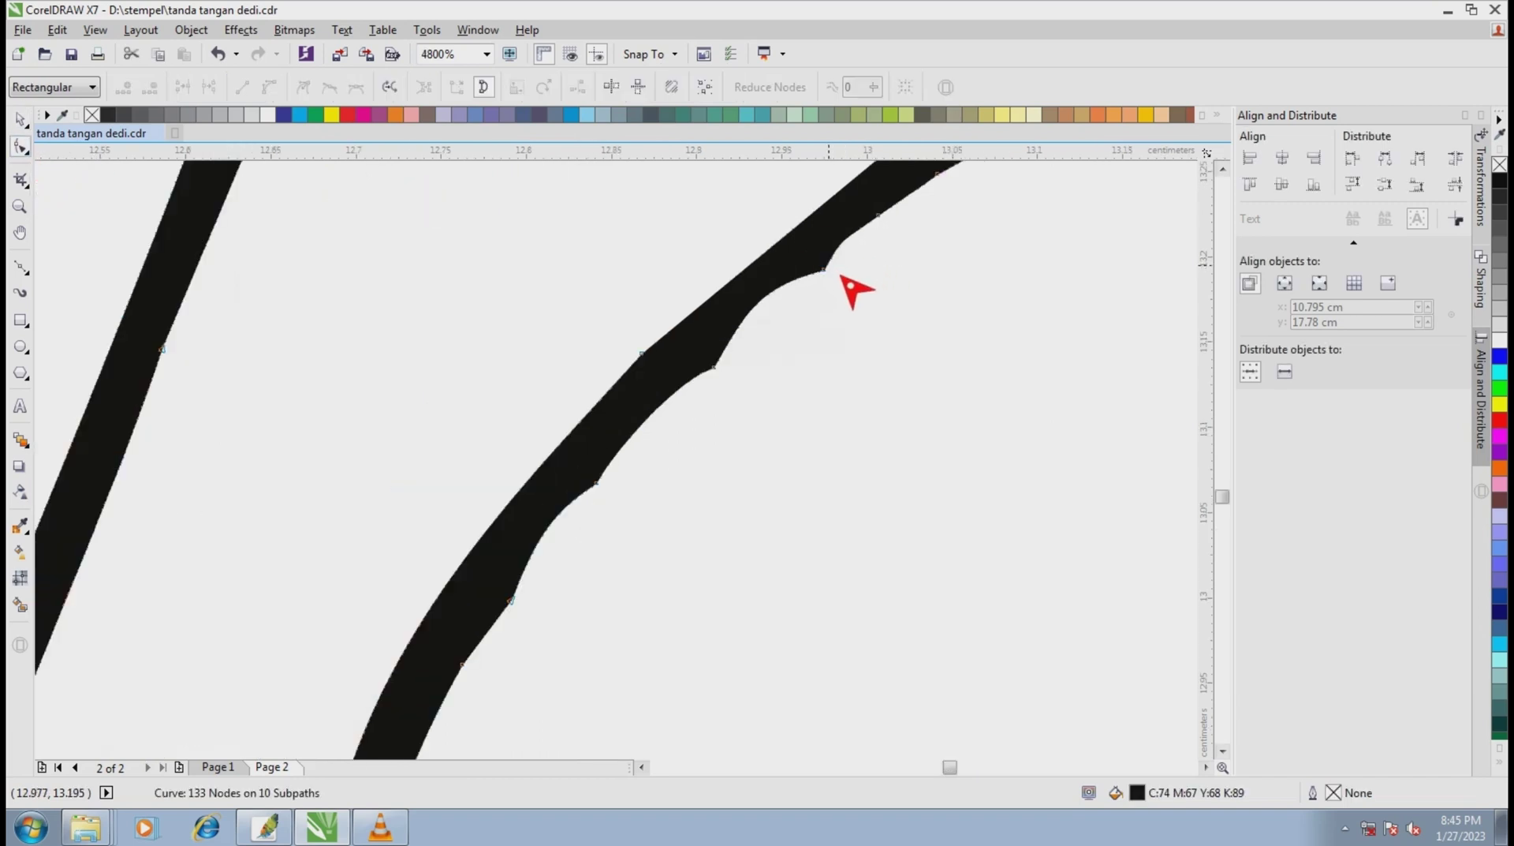
drag(819, 258, 864, 299)
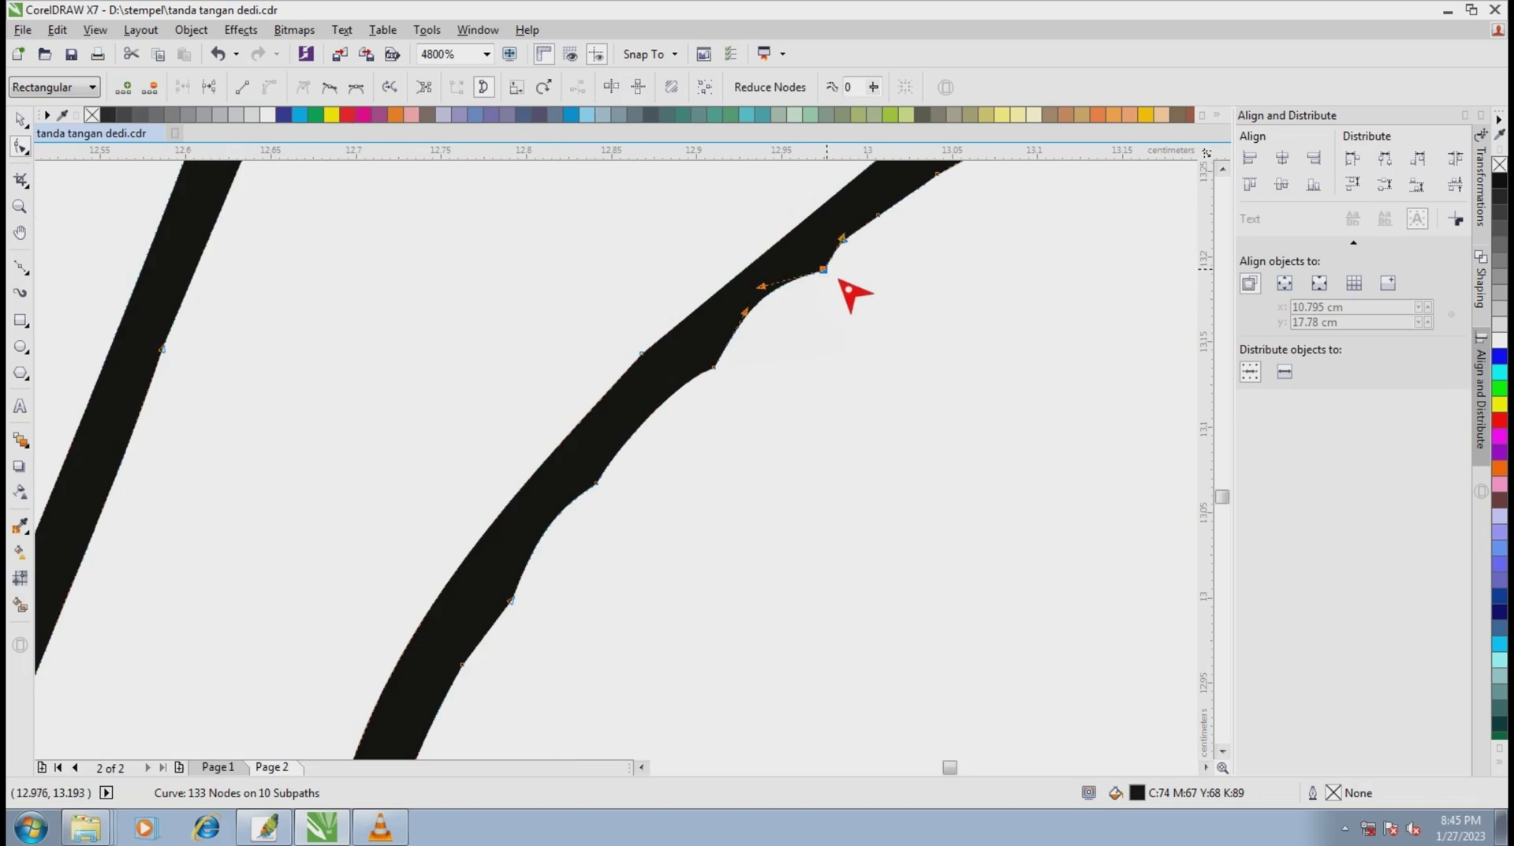
key(Delete)
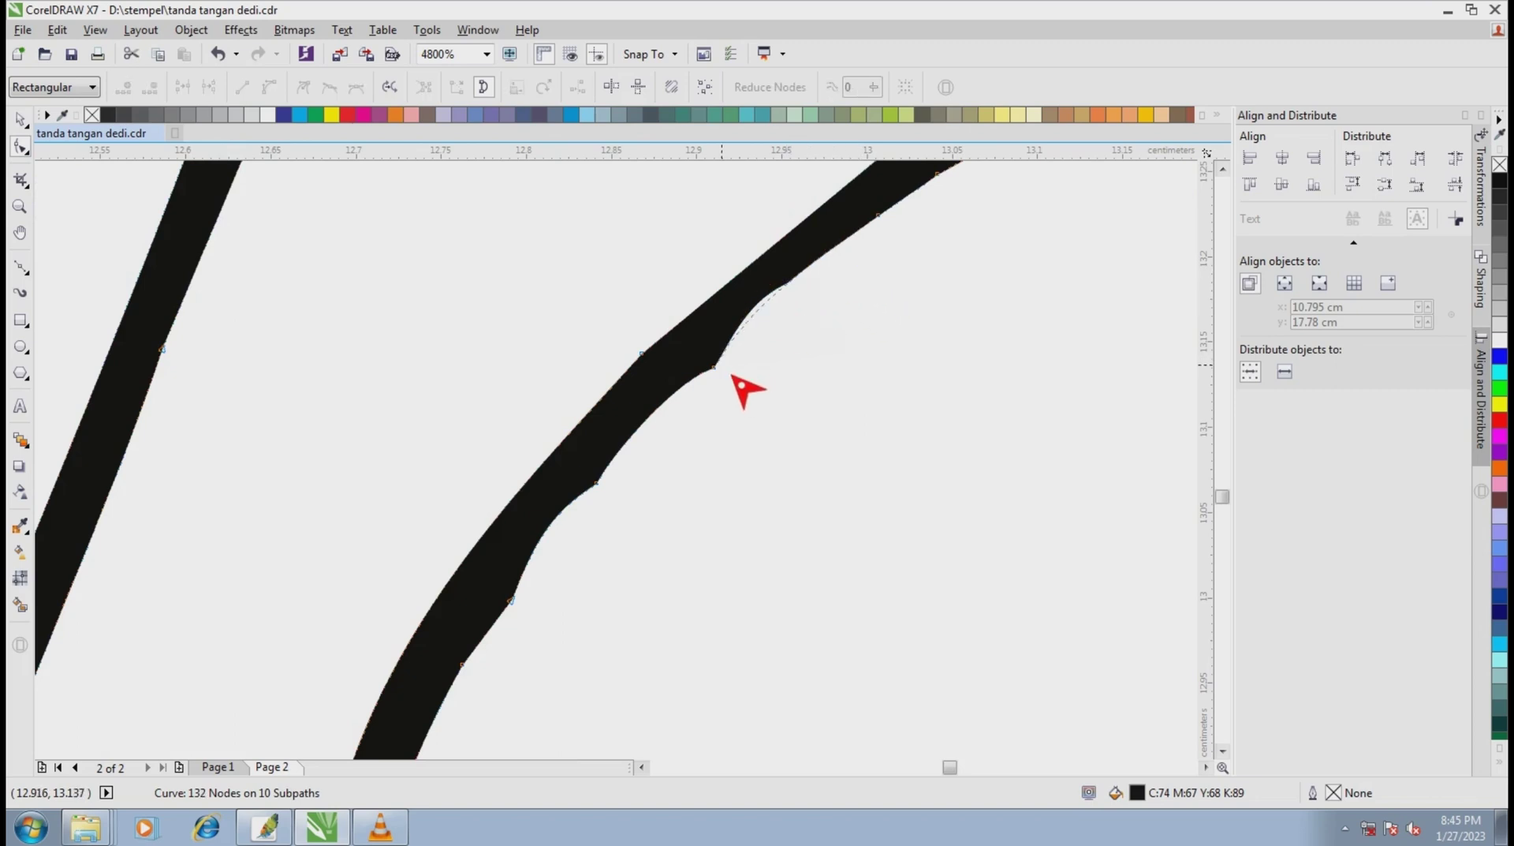
Bend the dented edge segment above the dent node into a smooth curve.
click(730, 376)
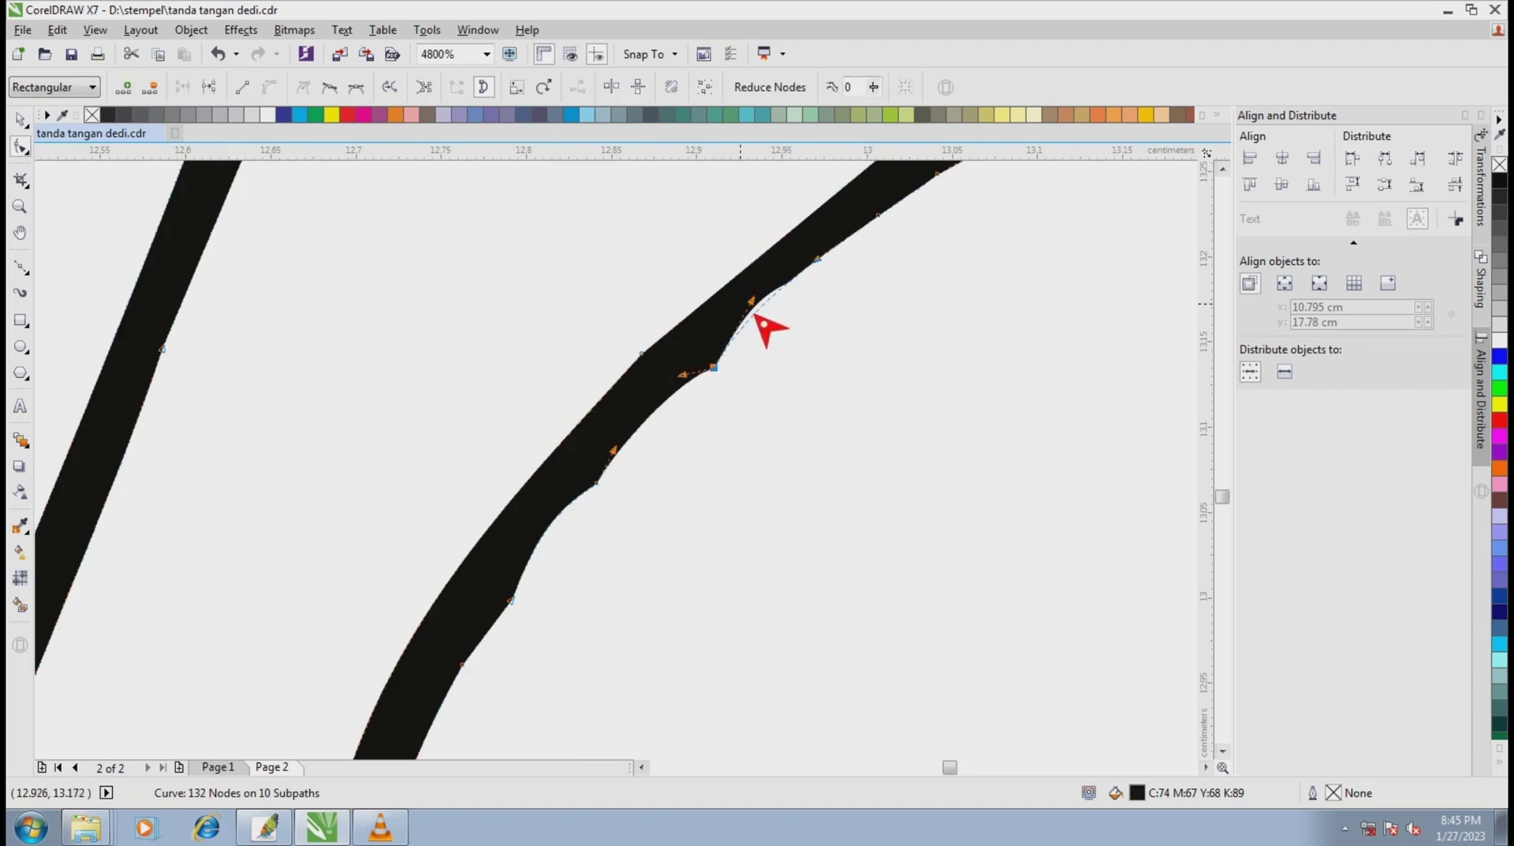
scroll(759, 324, up, 1)
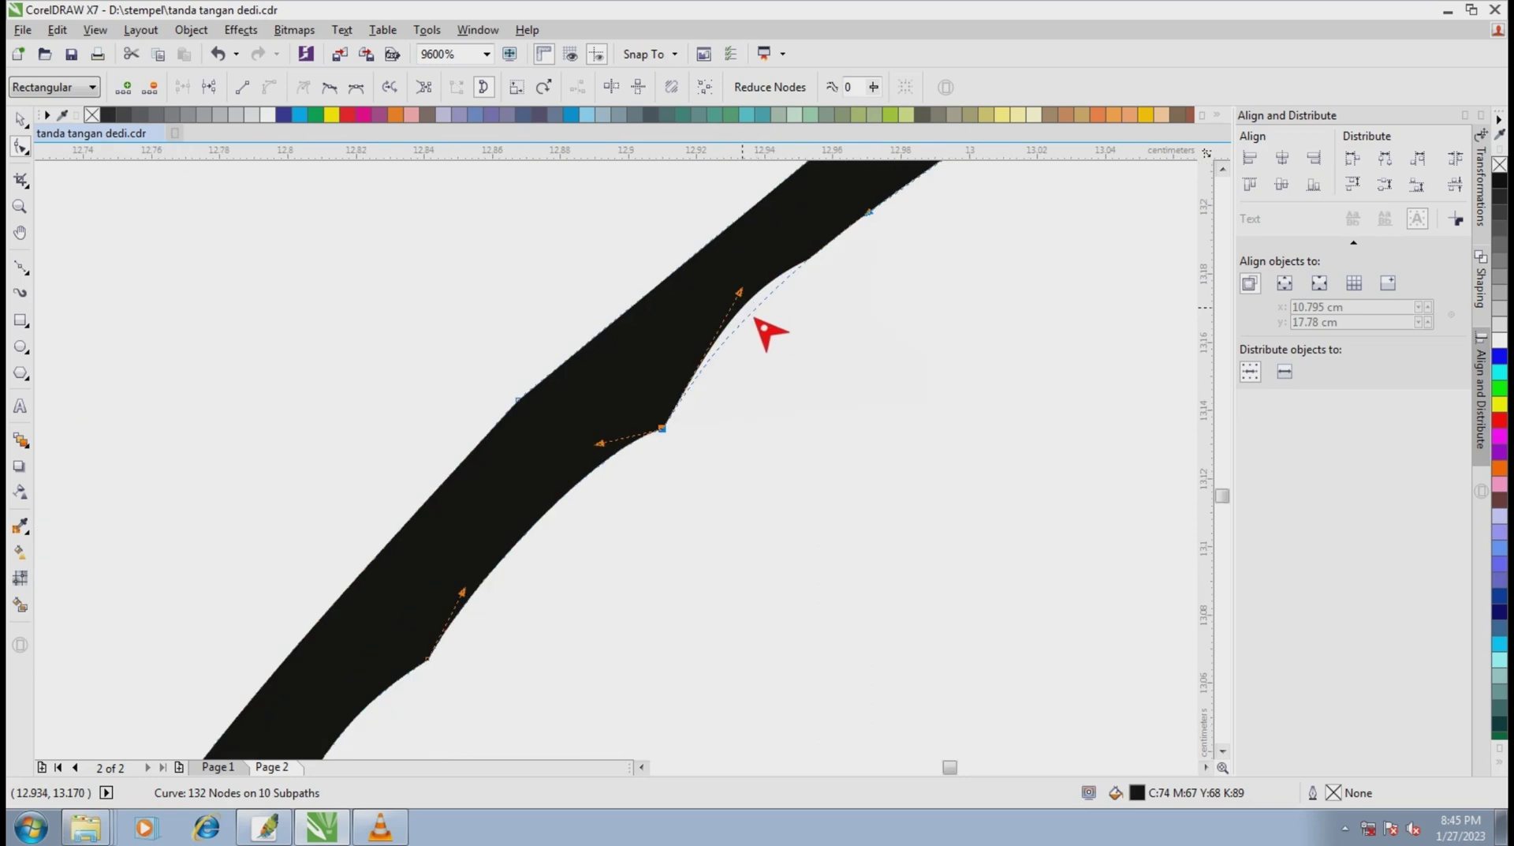
click(665, 432)
click(759, 313)
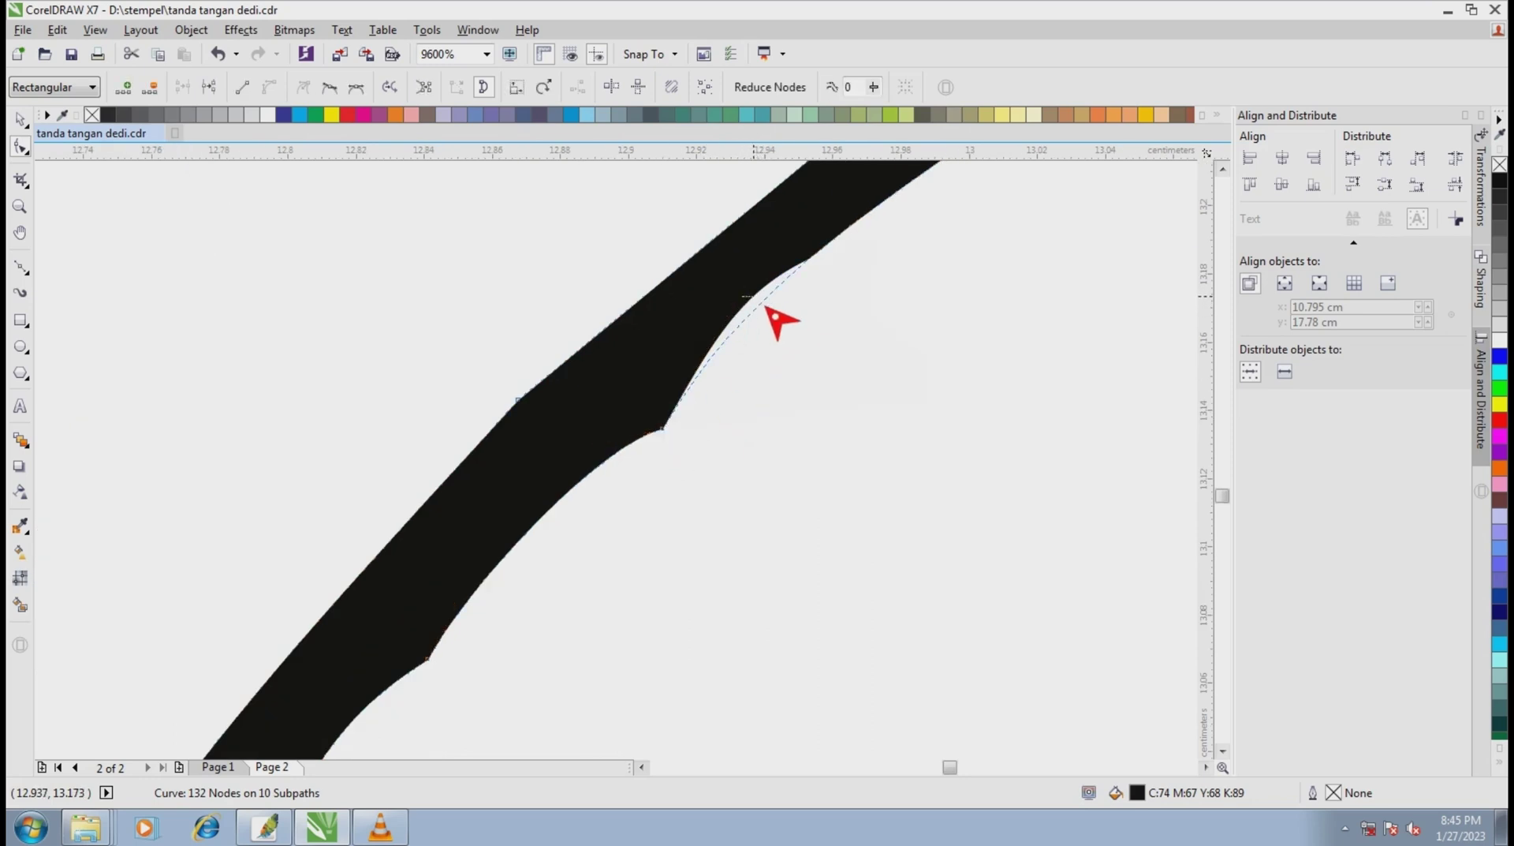
click(664, 429)
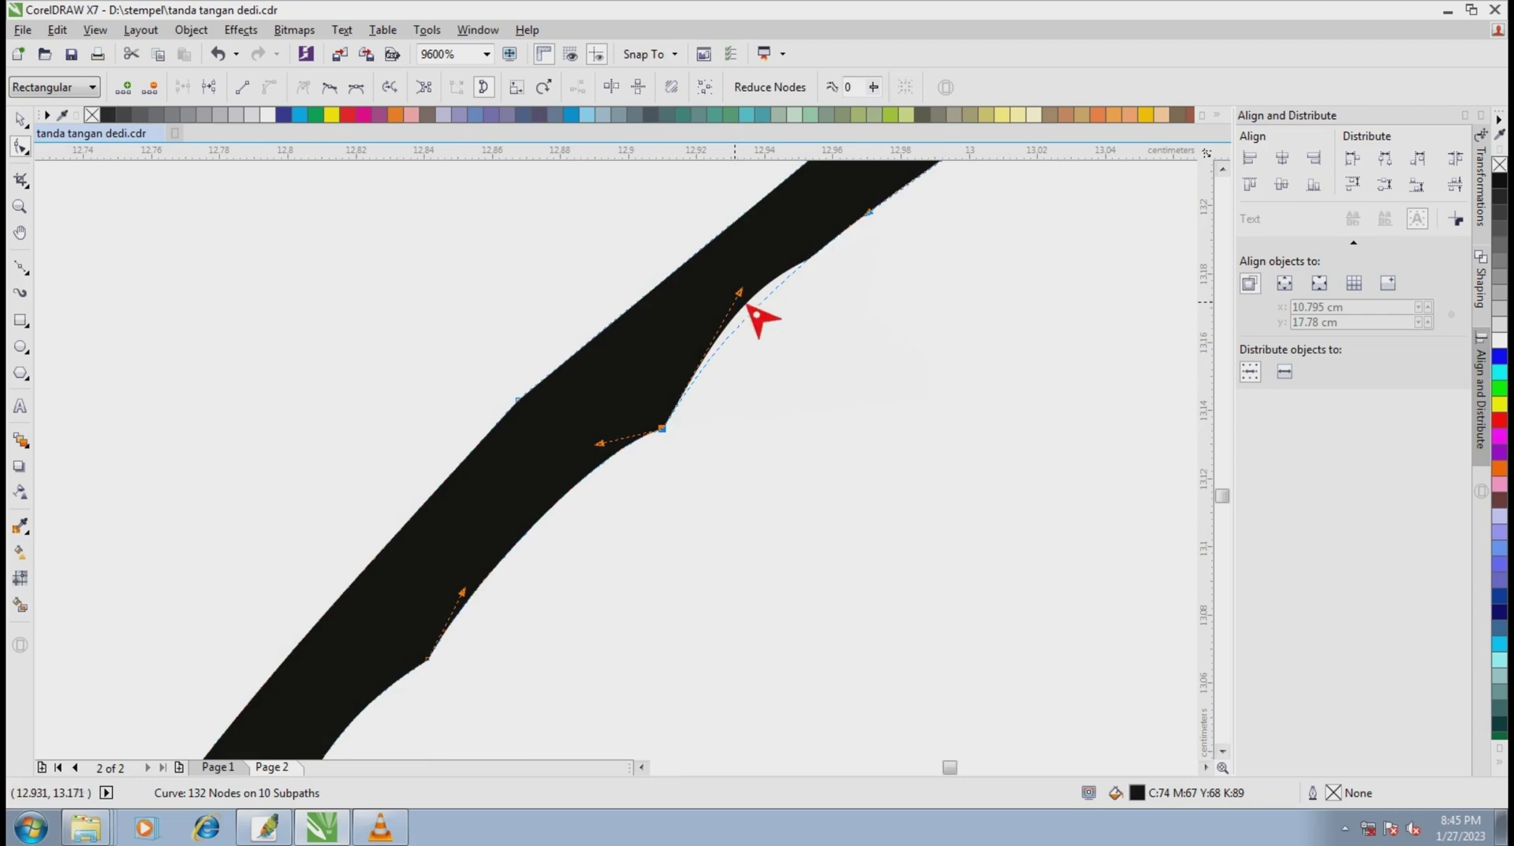
drag(758, 313, 784, 328)
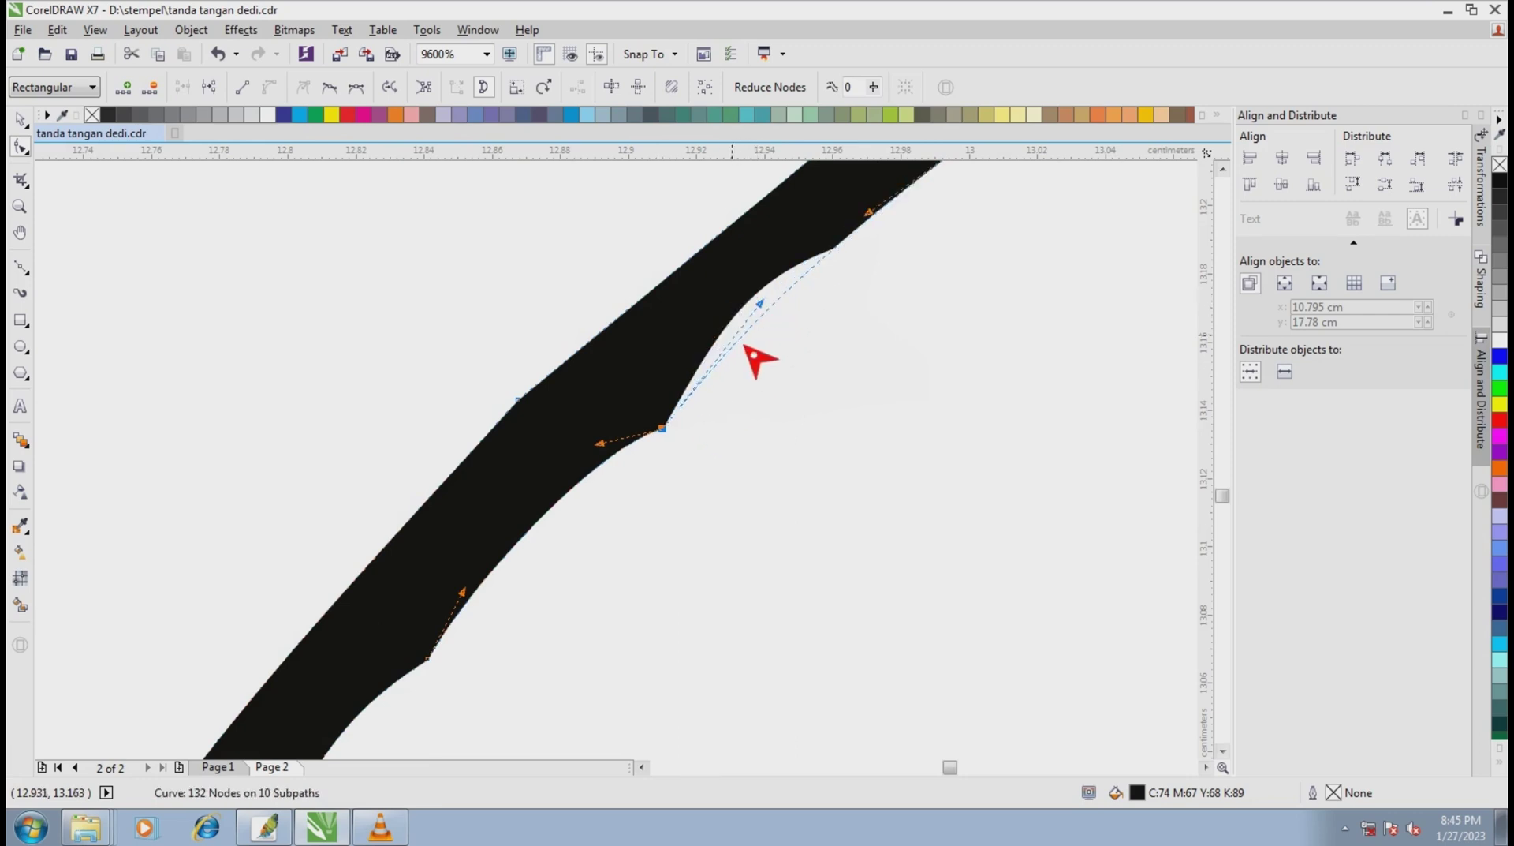
click(616, 456)
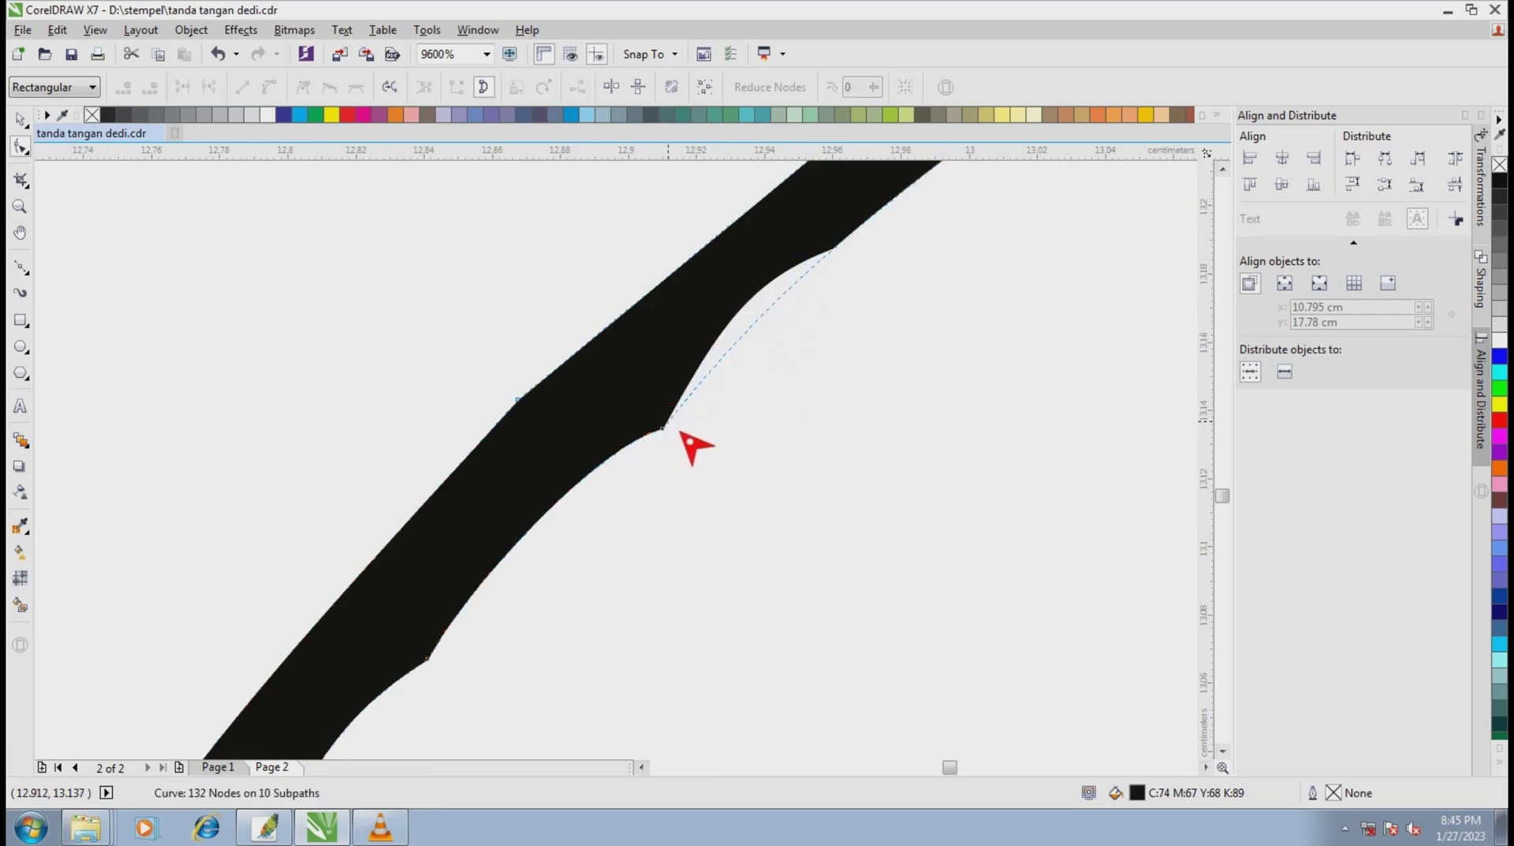
scroll(674, 426, down, 1)
Drag the adjacent node down-right to finish smoothing the edge, leaving 132 nodes.
click(842, 284)
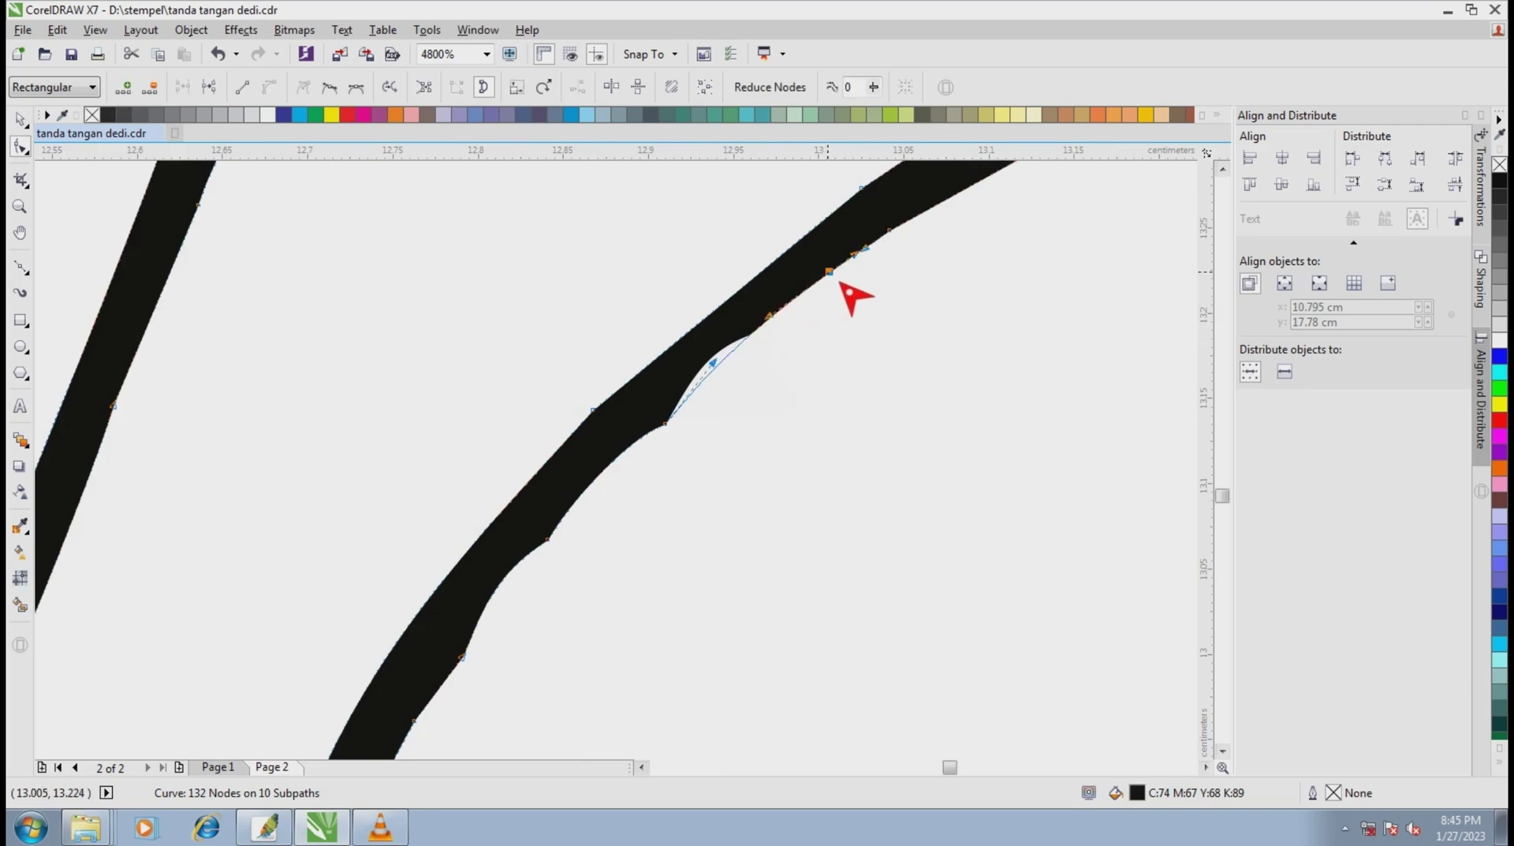
drag(841, 283, 860, 298)
mouse_move(870, 316)
mouse_down()
mouse_move(902, 356)
mouse_move(863, 297)
mouse_up()
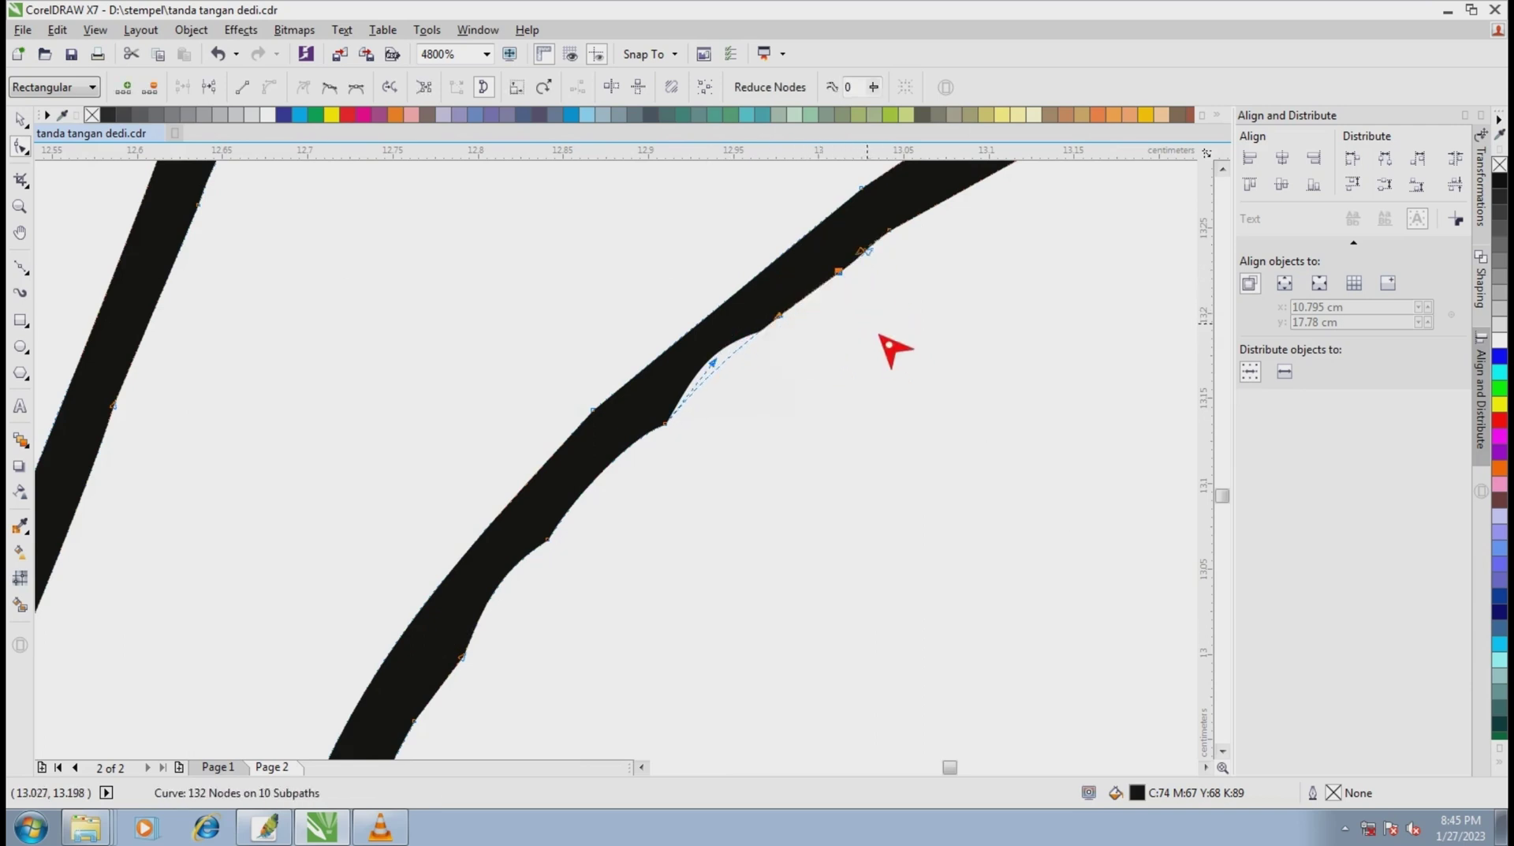
scroll(741, 343, down, 5)
scroll(710, 345, up, 3)
With the Pick tool, remove the grey leftover inside the small n-shaped stroke.
scroll(744, 339, down, 3)
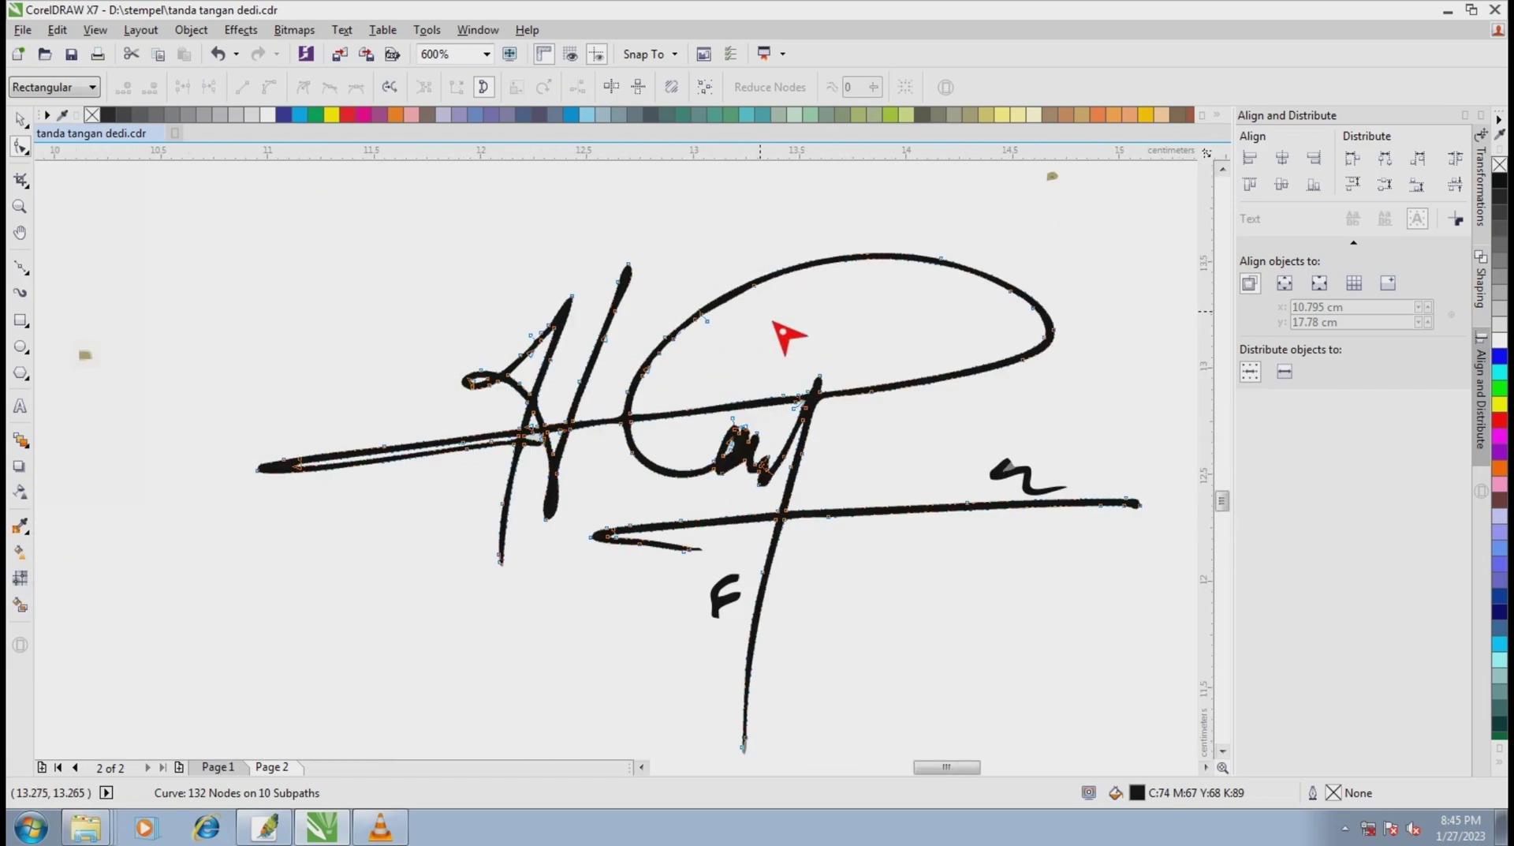
click(20, 118)
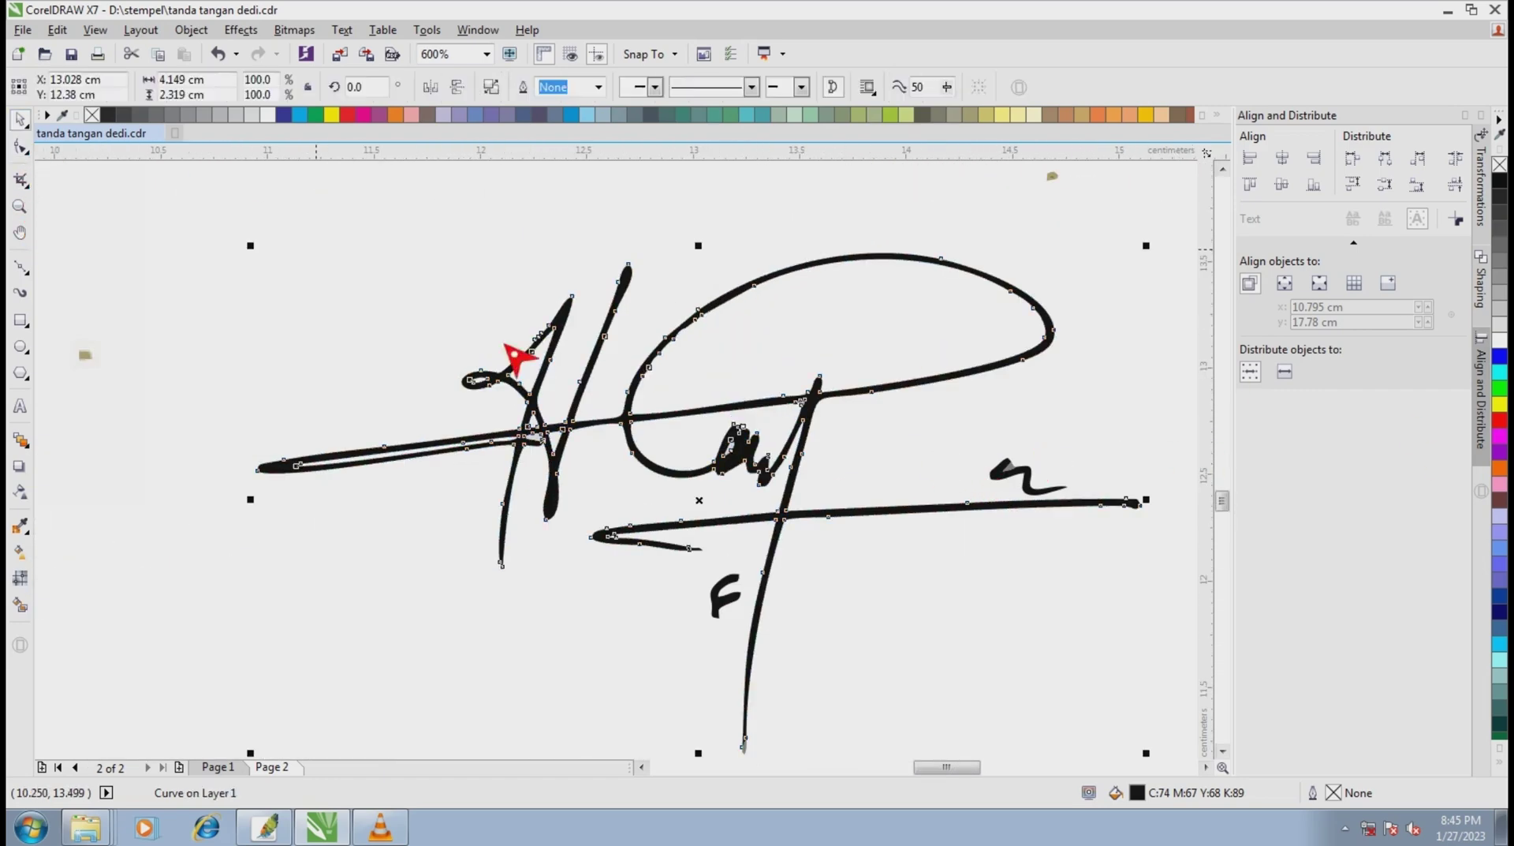
click(956, 547)
scroll(1010, 505, up, 2)
scroll(982, 473, up, 2)
click(1000, 481)
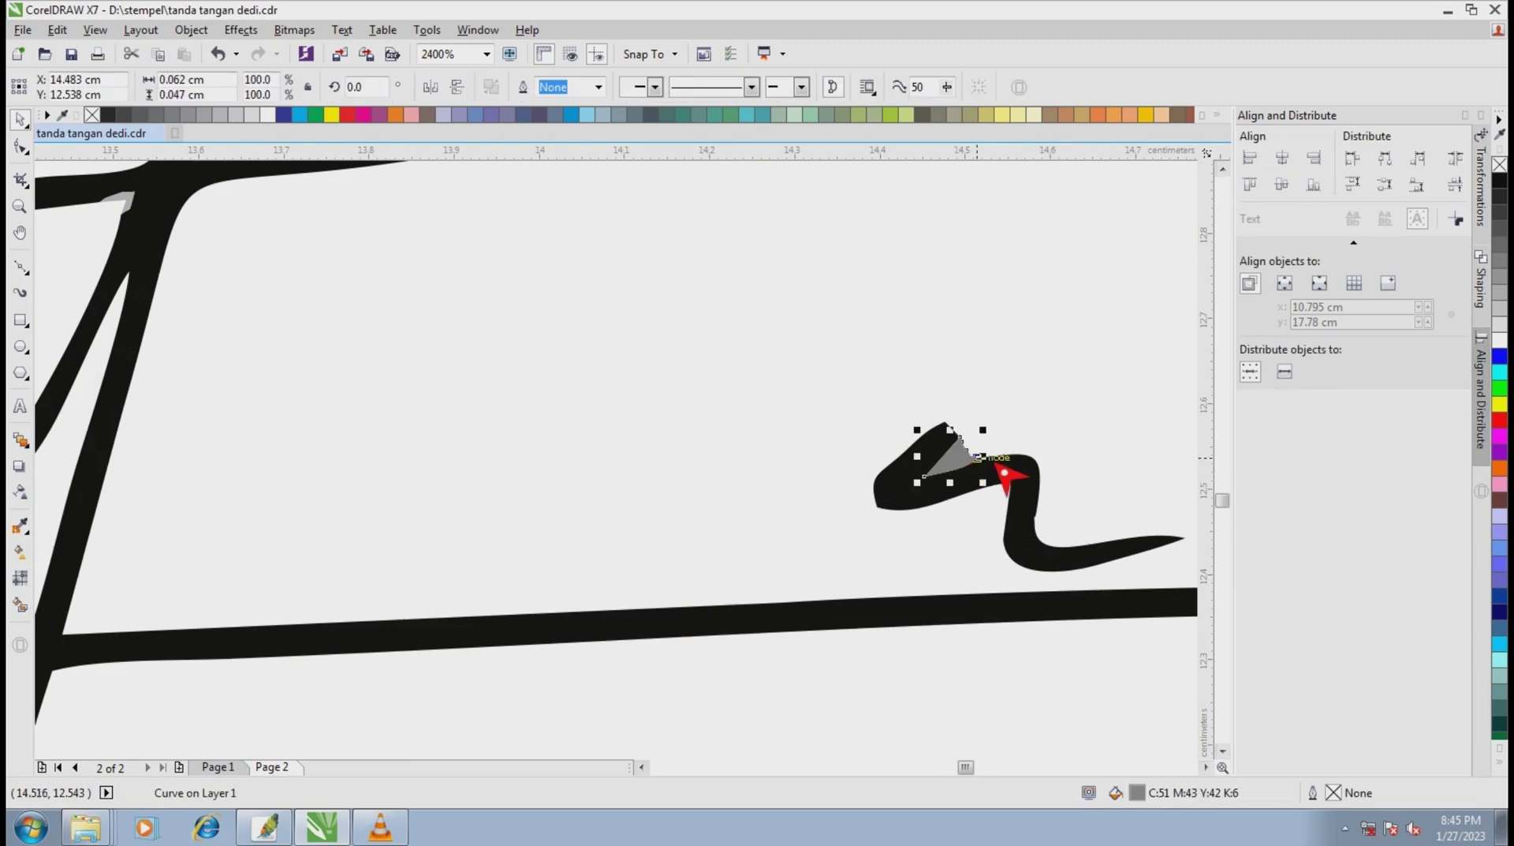
scroll(990, 474, down, 2)
scroll(920, 478, up, 1)
scroll(920, 483, up, 1)
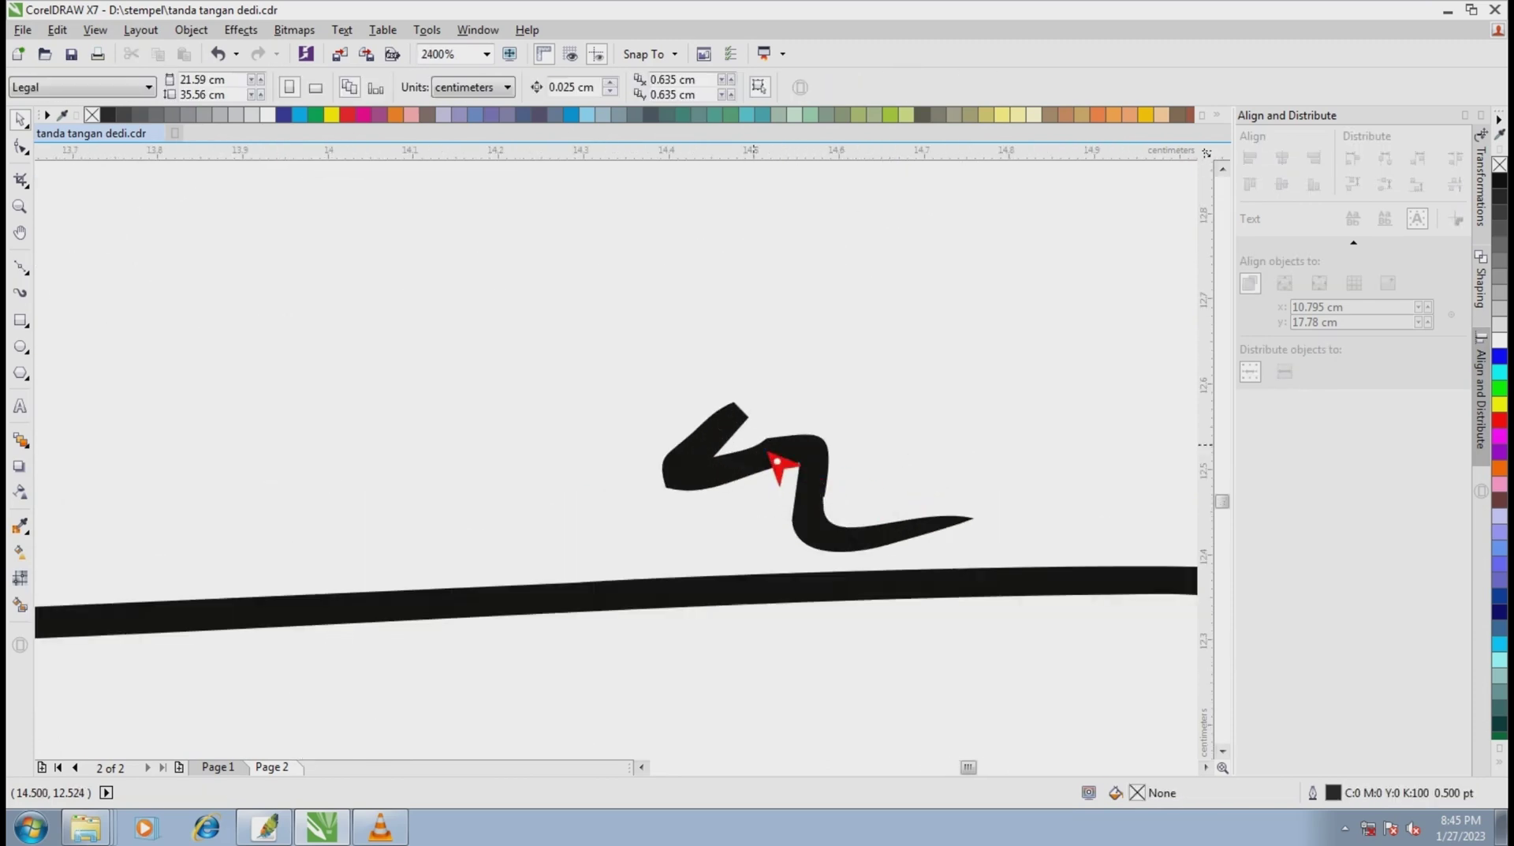
scroll(777, 460, down, 3)
scroll(784, 399, up, 1)
scroll(613, 407, up, 1)
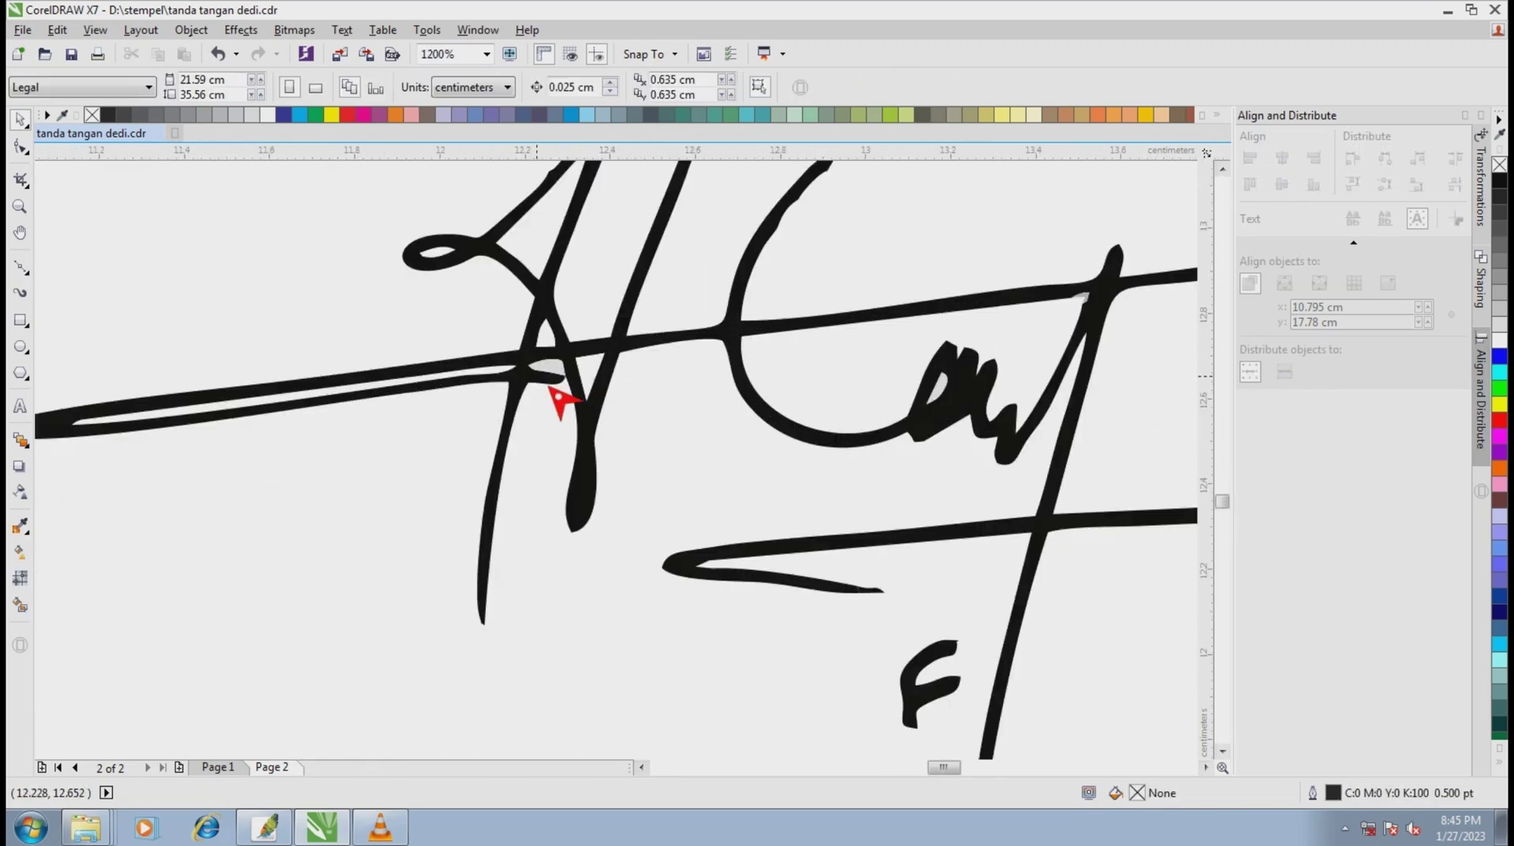
scroll(558, 399, up, 1)
Inspect a light piece near the A and the signature curve against the bitmap.
click(575, 395)
scroll(702, 418, down, 2)
scroll(713, 424, down, 1)
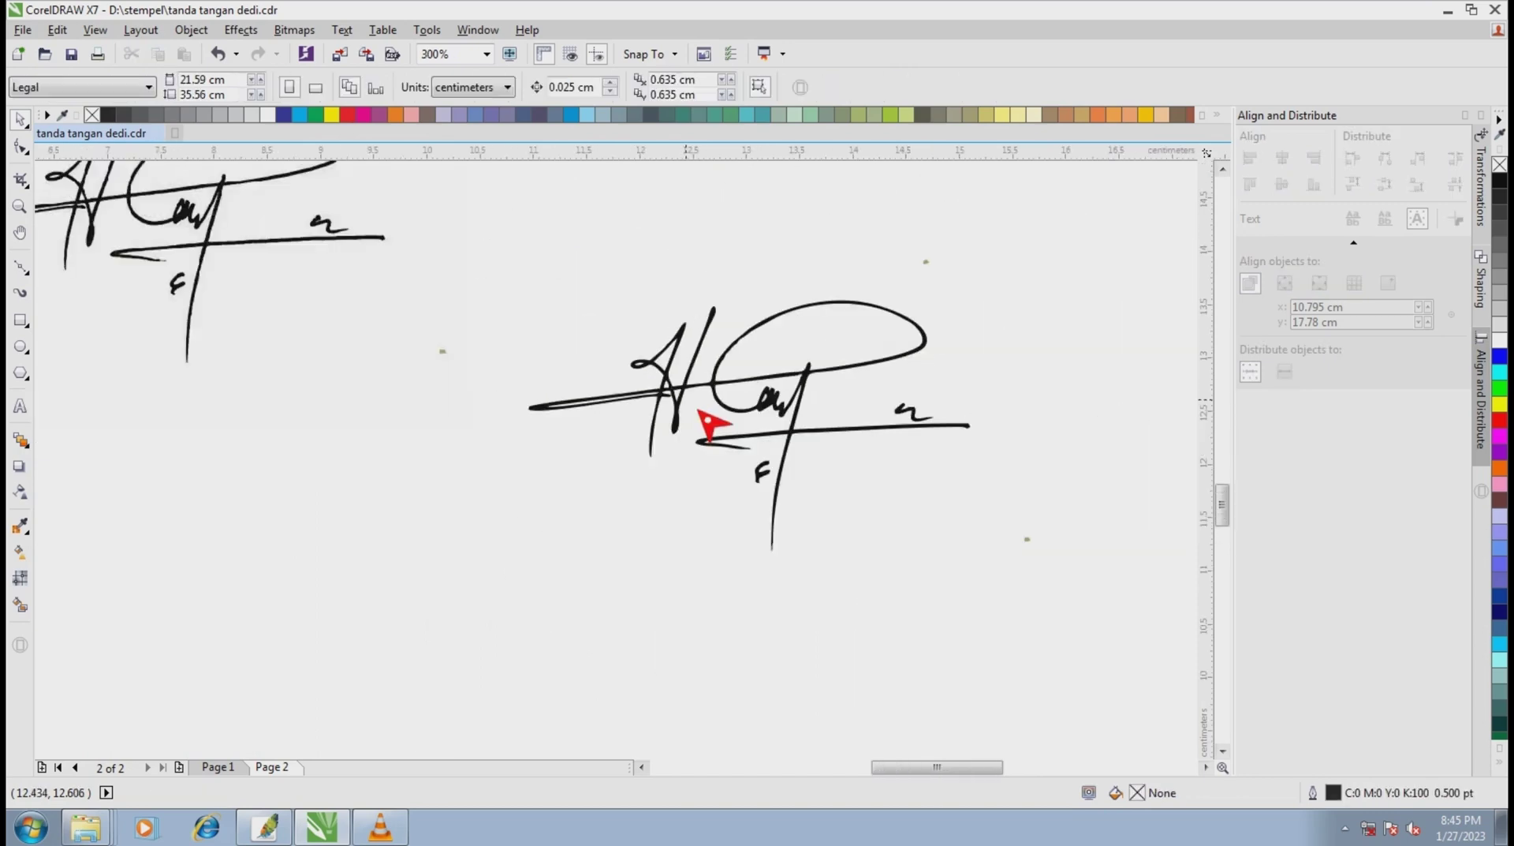
scroll(700, 412, up, 1)
scroll(788, 426, up, 1)
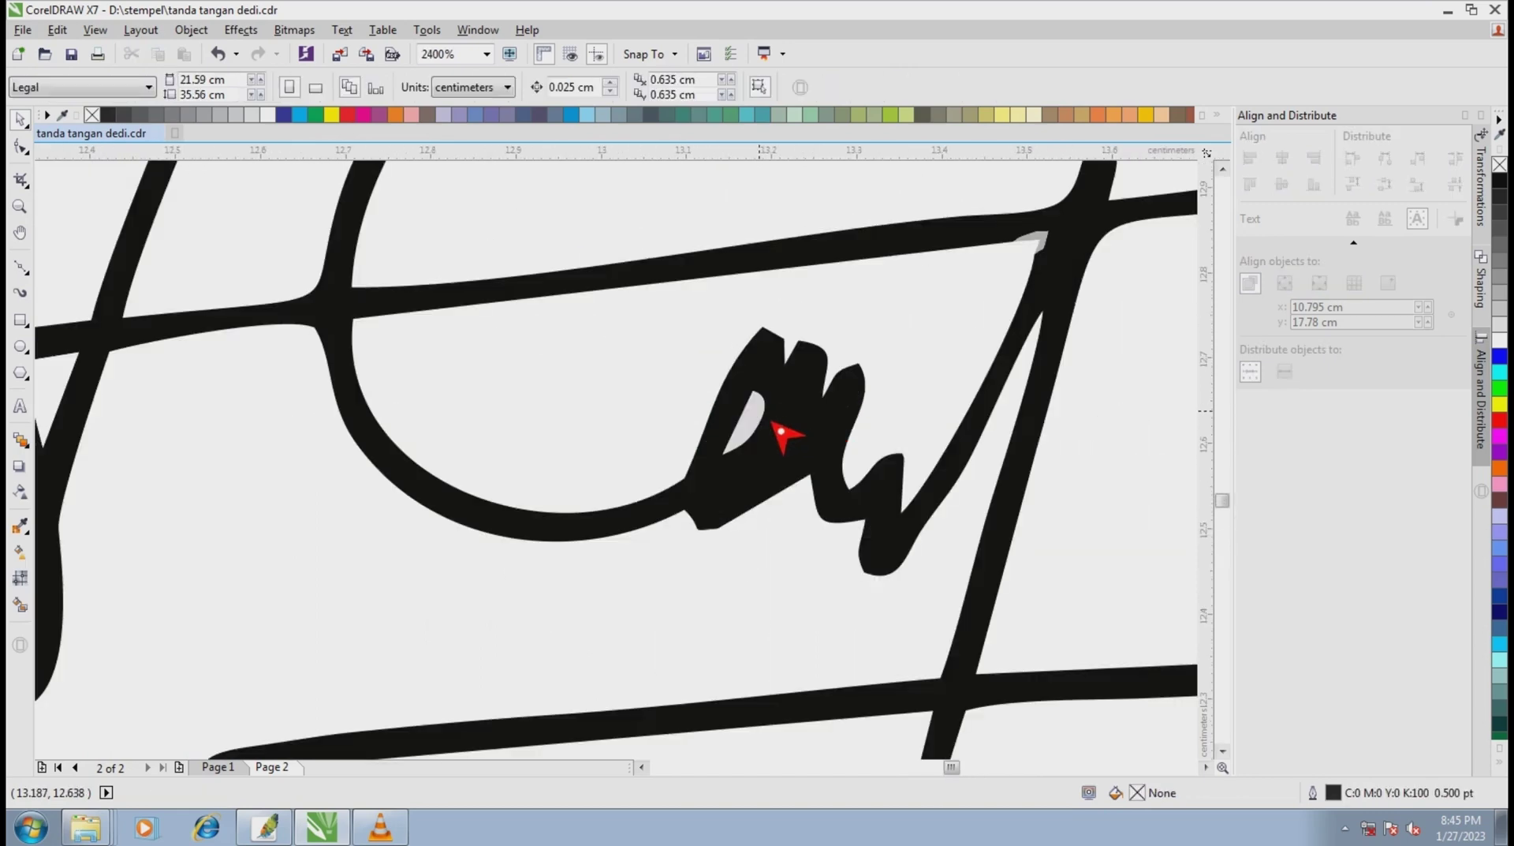
scroll(787, 441, down, 1)
scroll(497, 443, up, 1)
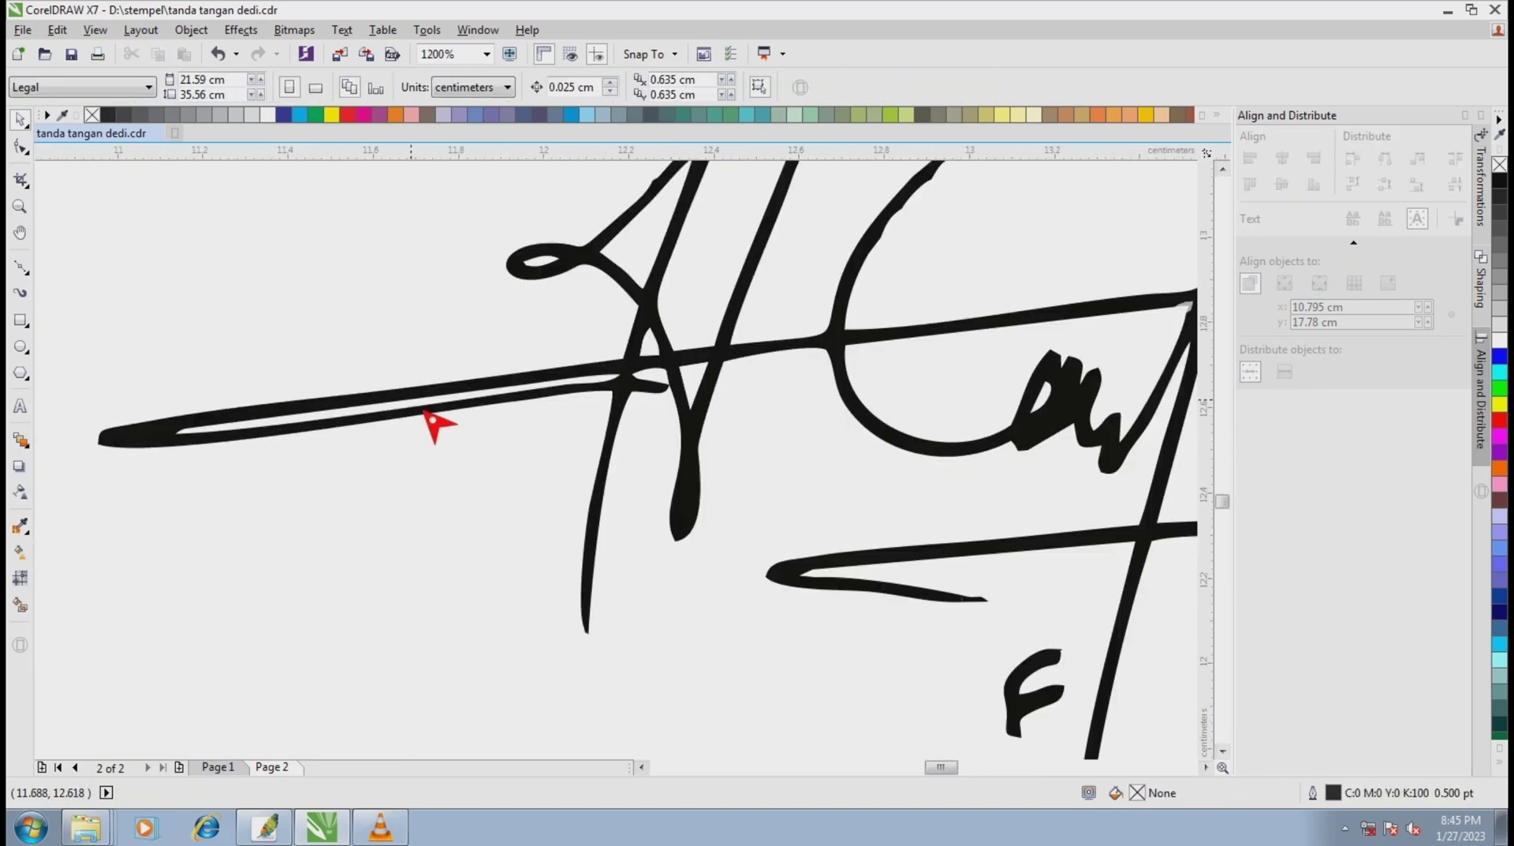
click(454, 400)
scroll(524, 423, down, 3)
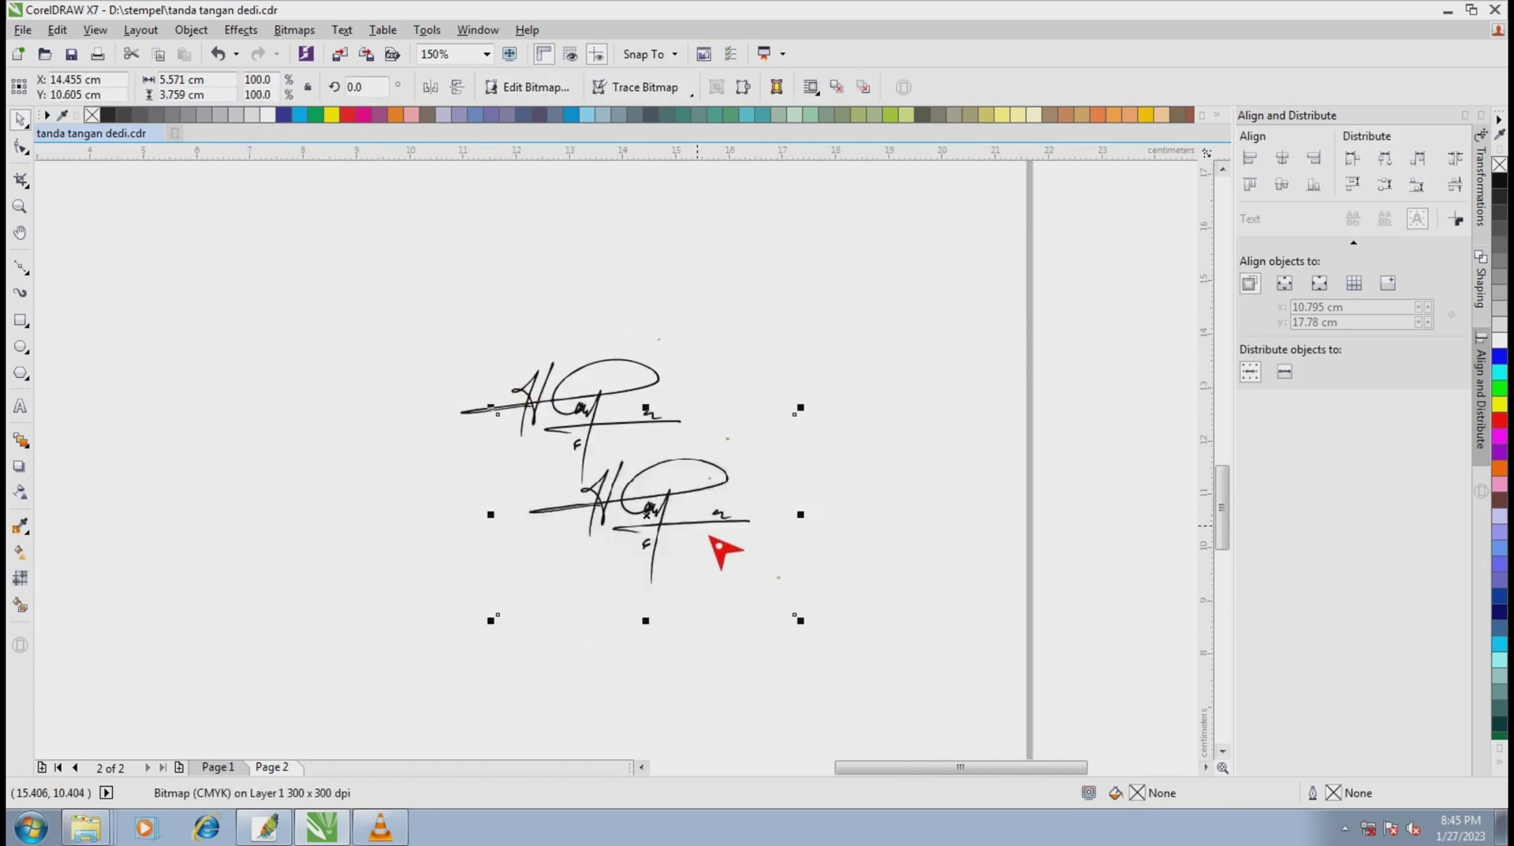
drag(717, 548, 198, 275)
scroll(448, 335, up, 1)
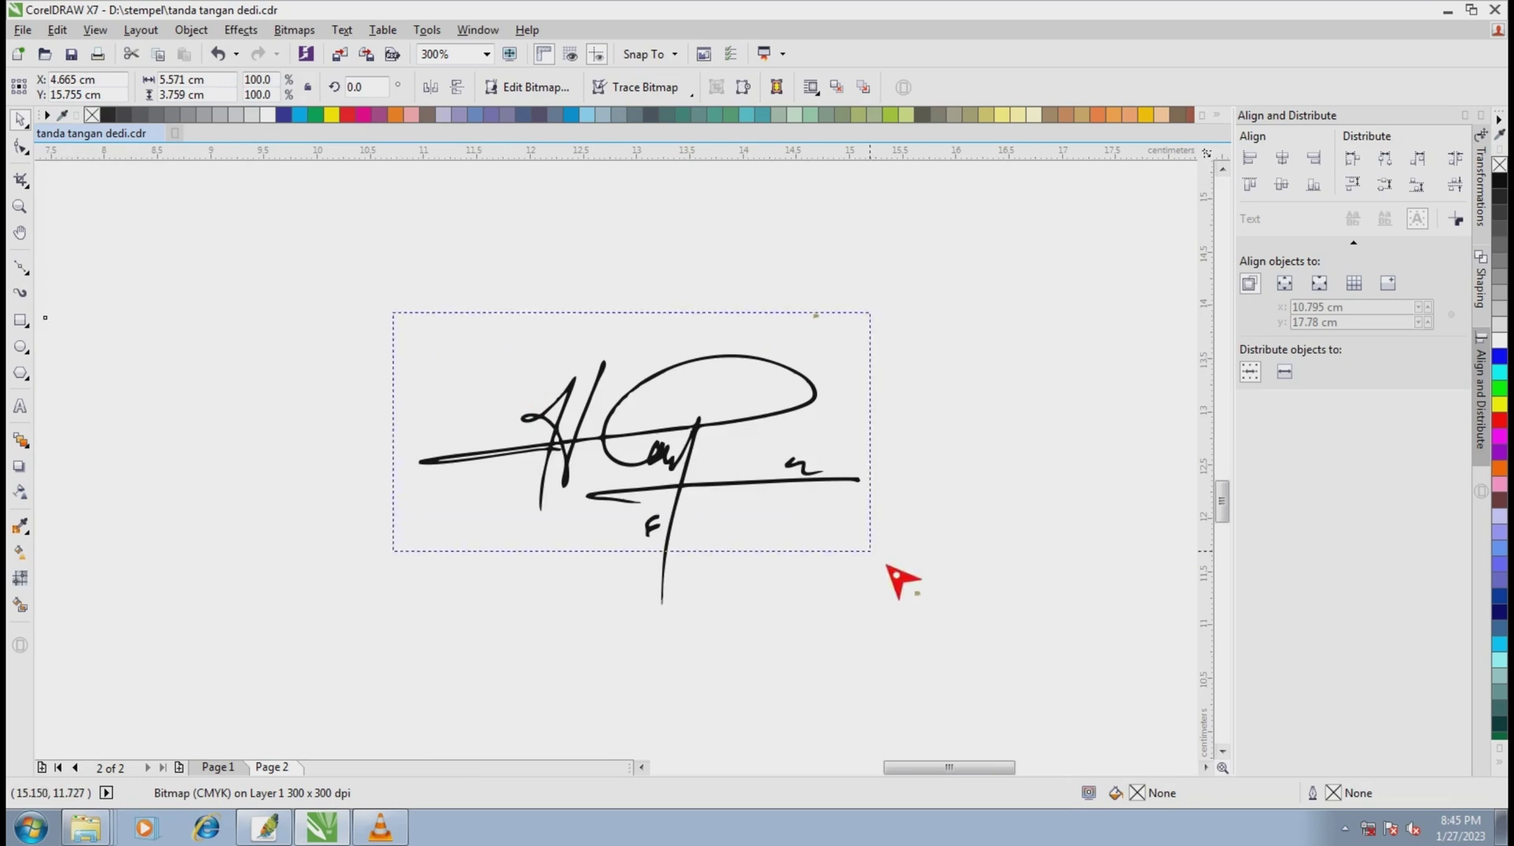
drag(395, 314, 989, 651)
click(816, 418)
scroll(816, 418, up, 1)
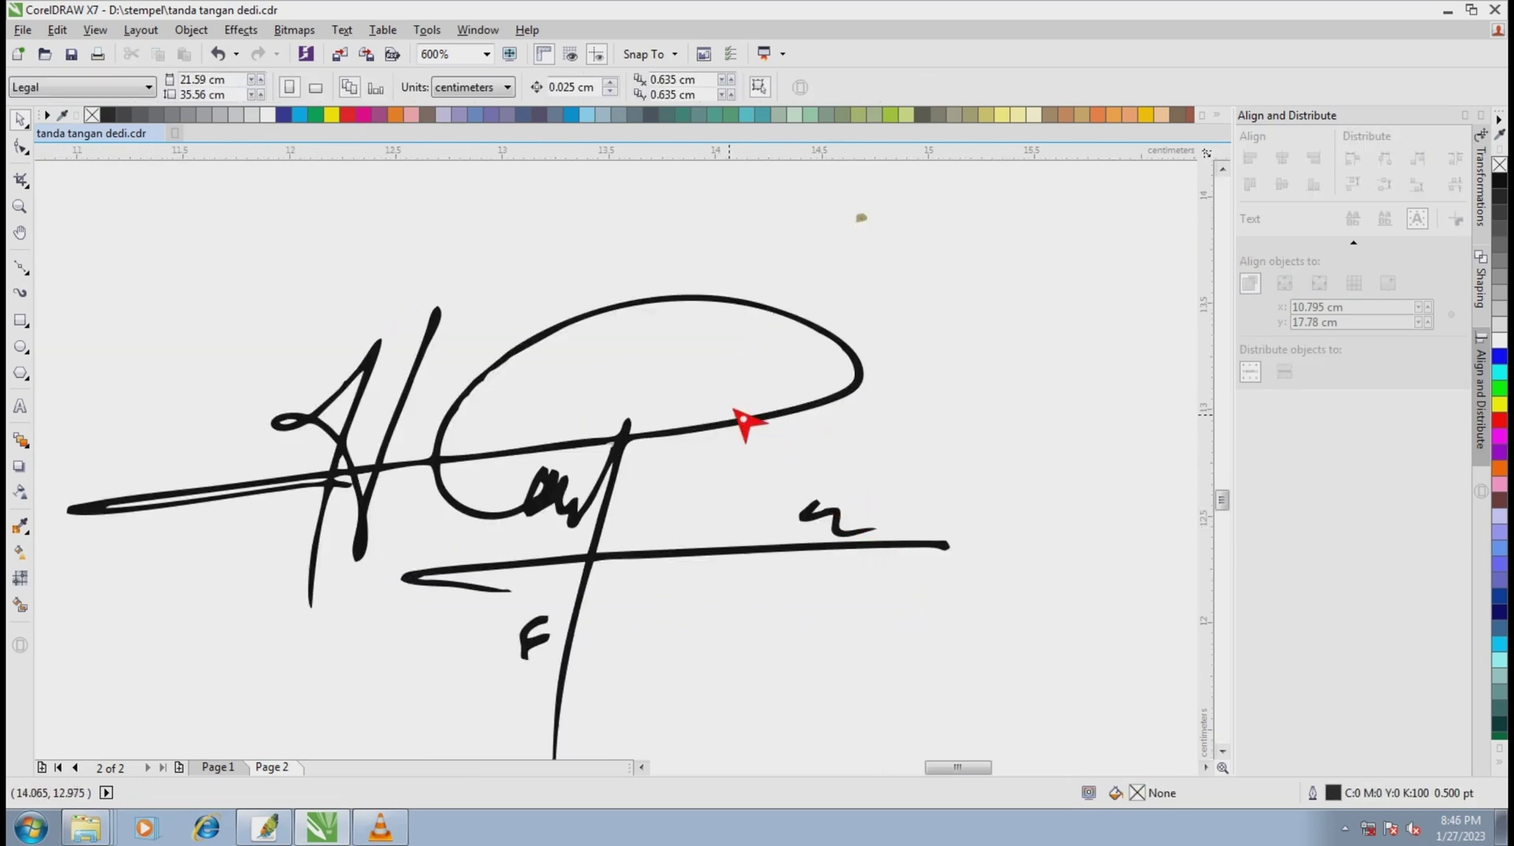
scroll(568, 557, up, 1)
scroll(710, 497, down, 1)
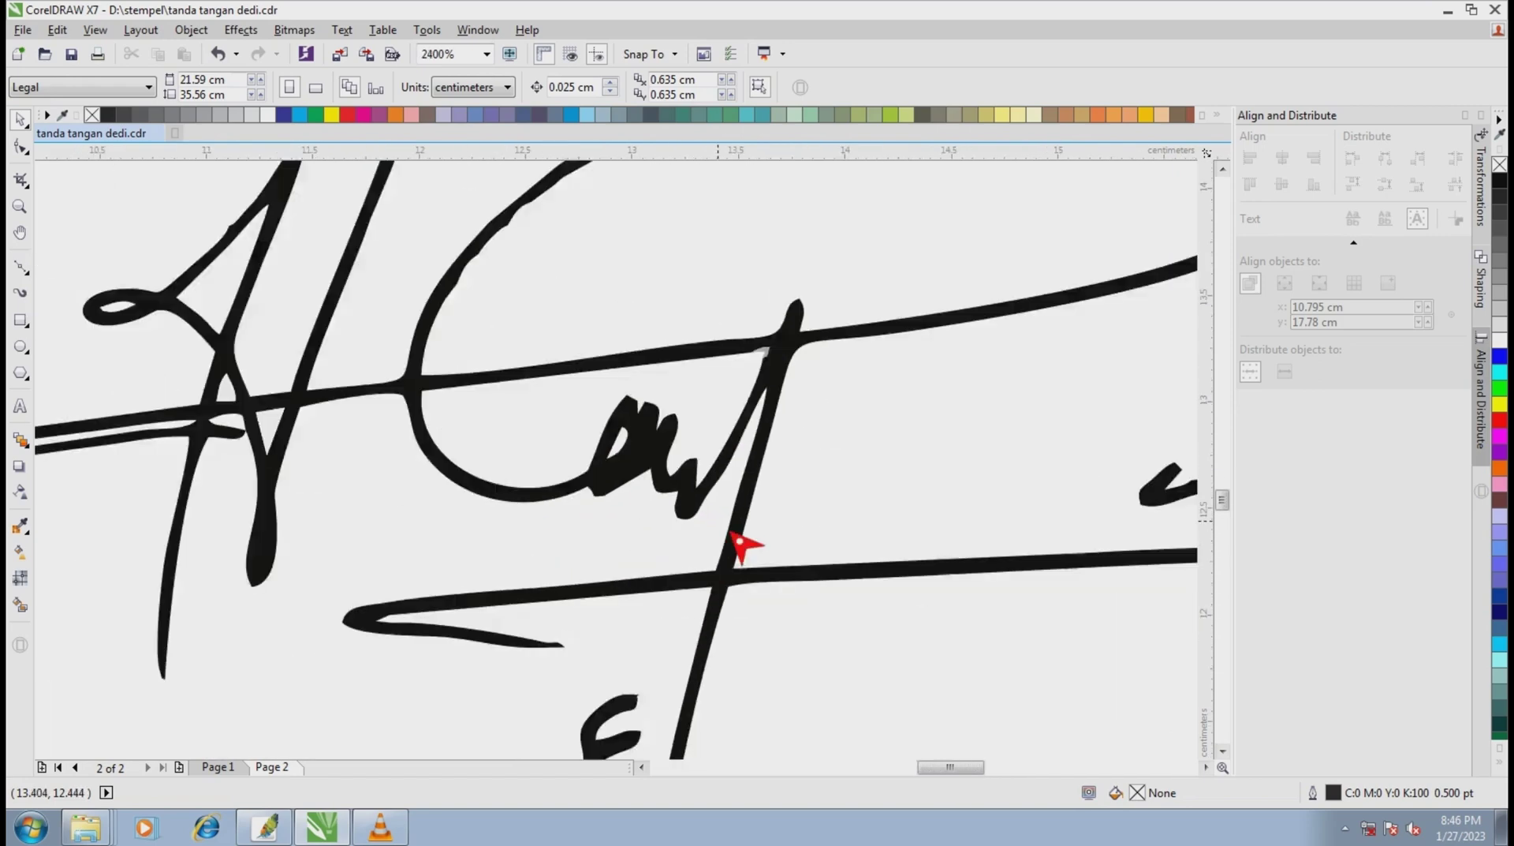
scroll(600, 592, up, 1)
scroll(693, 497, down, 1)
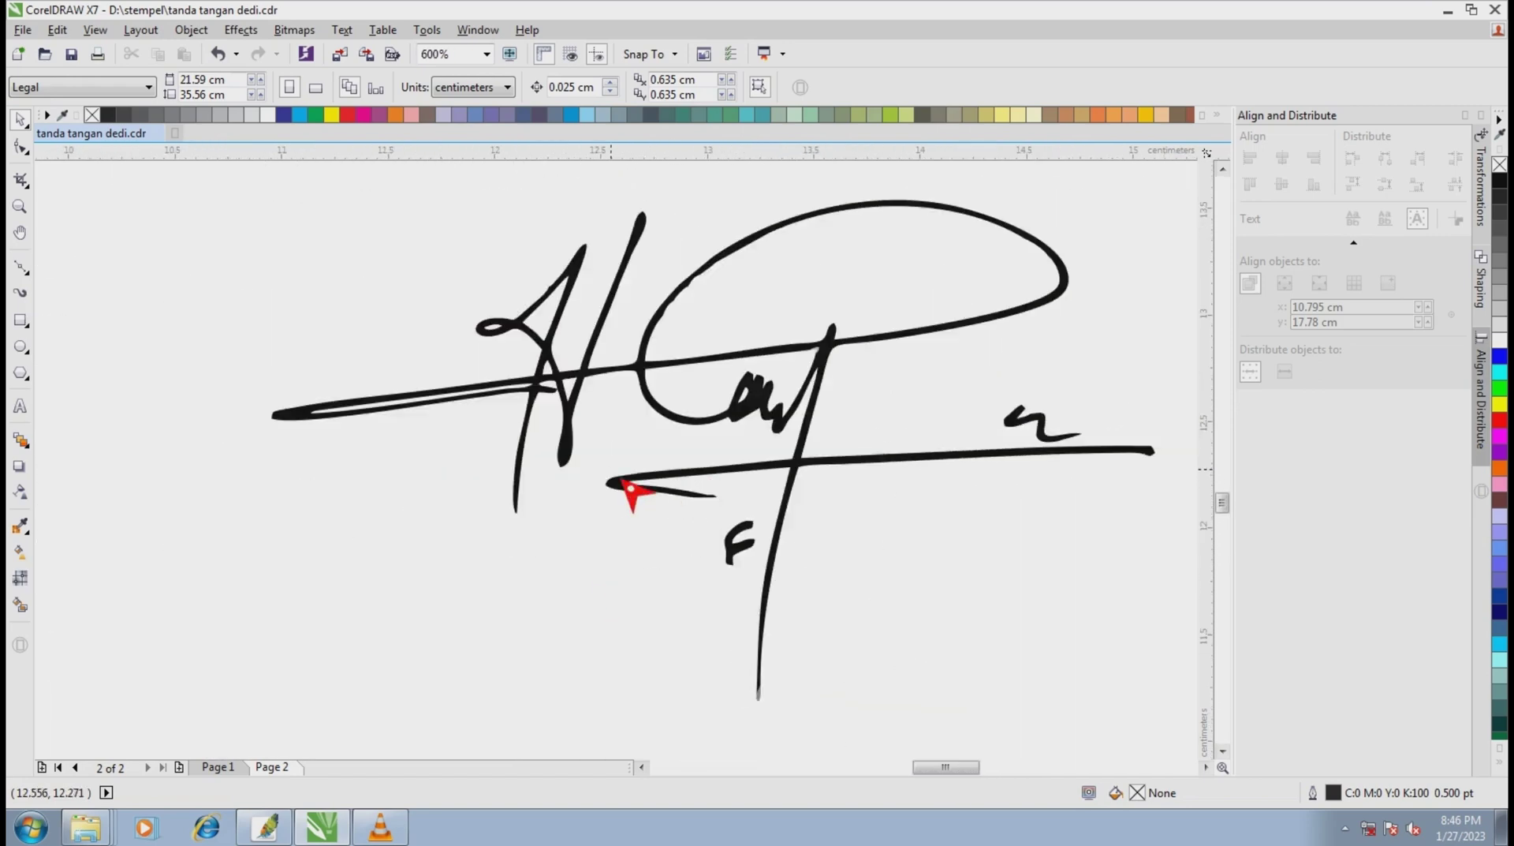
scroll(623, 481, up, 1)
scroll(444, 363, up, 1)
Undo an accidental move of the traced signature curve with Ctrl+Z.
click(558, 409)
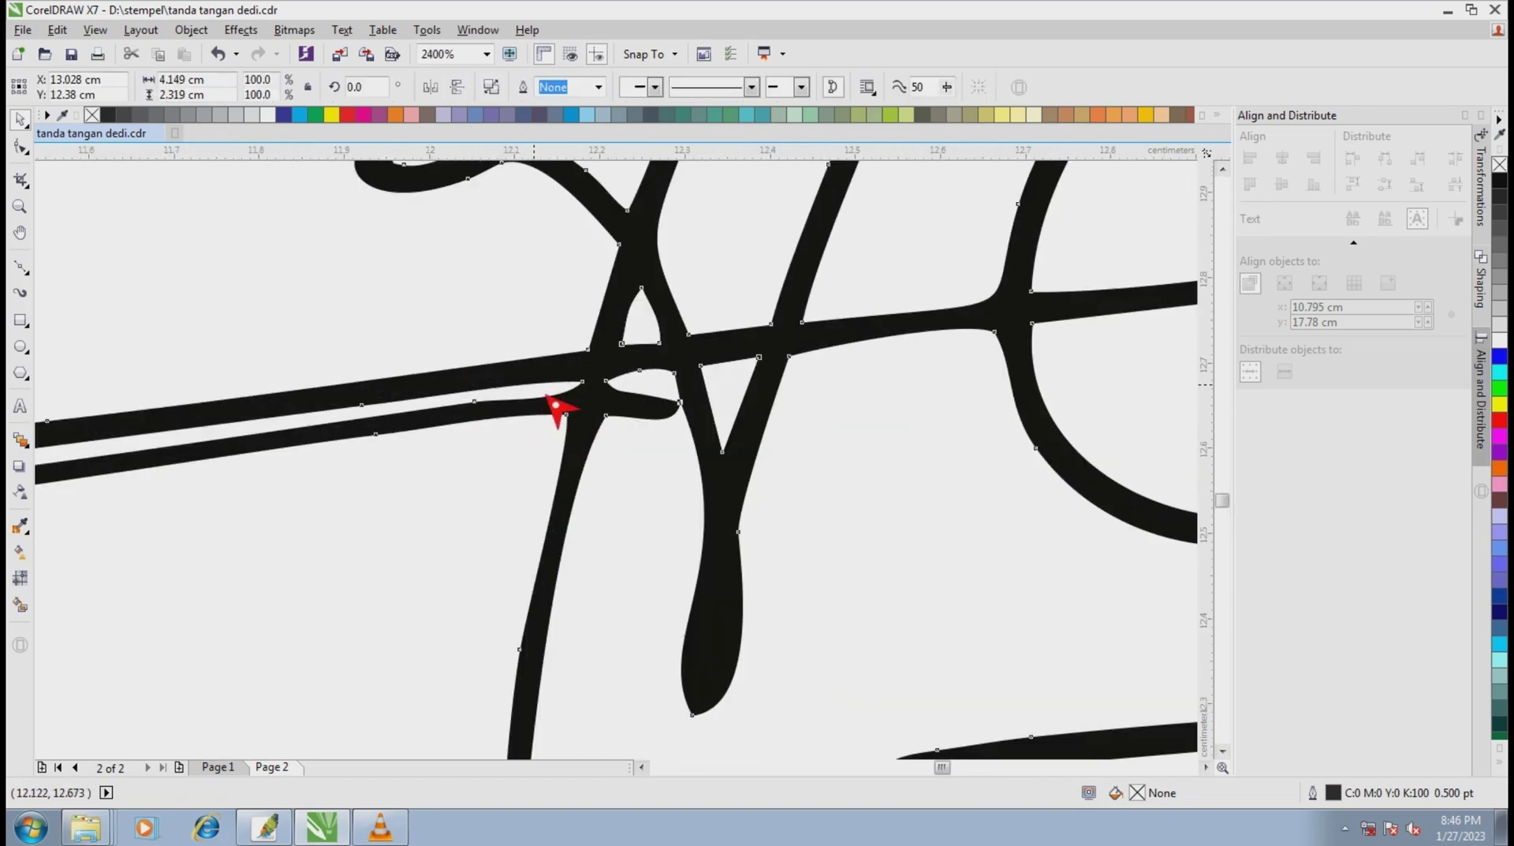
drag(488, 415, 522, 323)
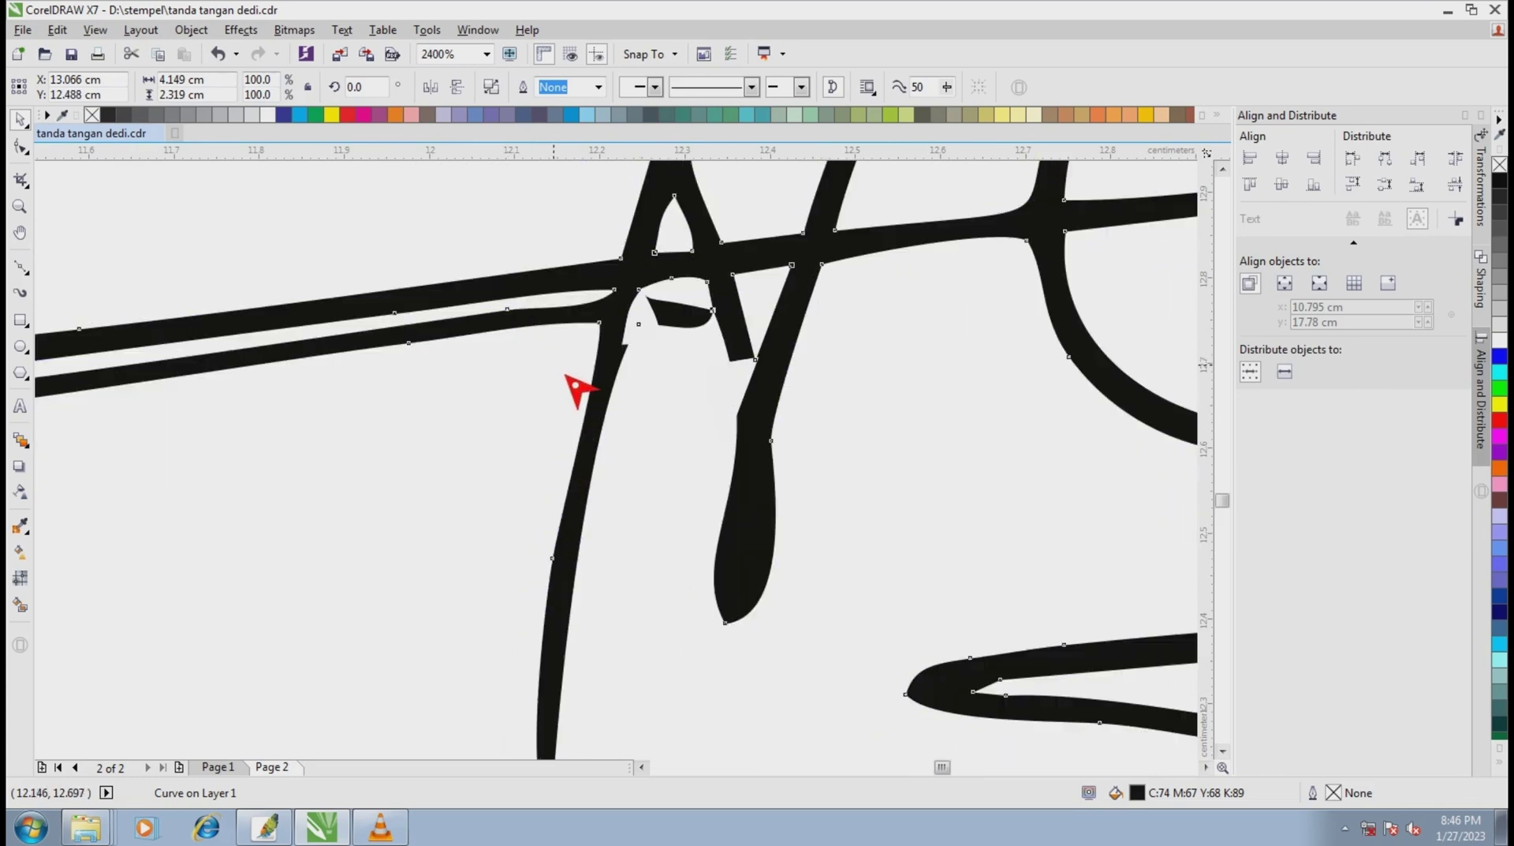
key(ctrl+z)
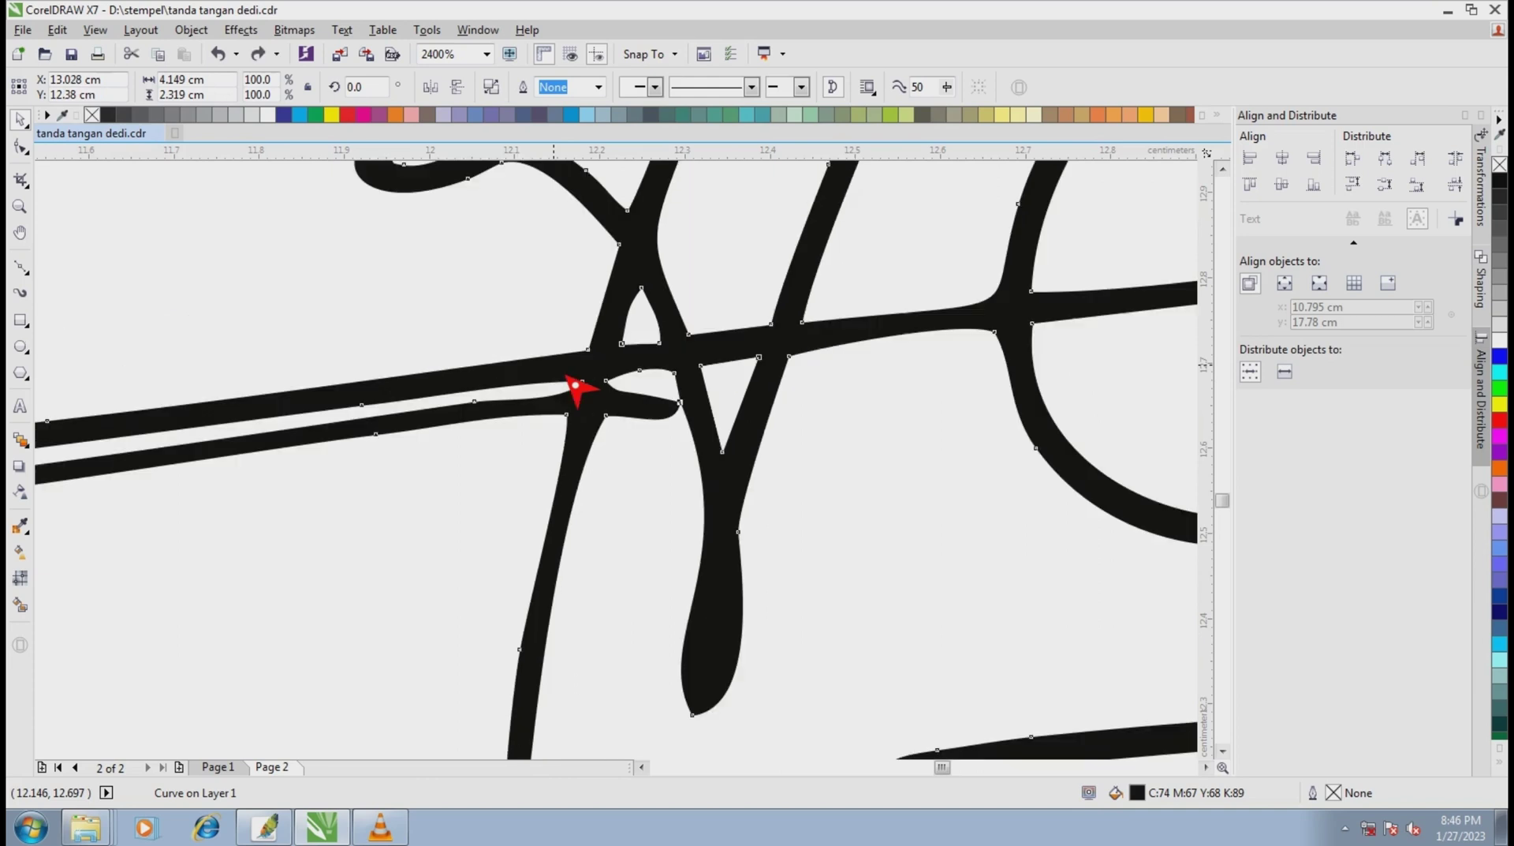
click(418, 327)
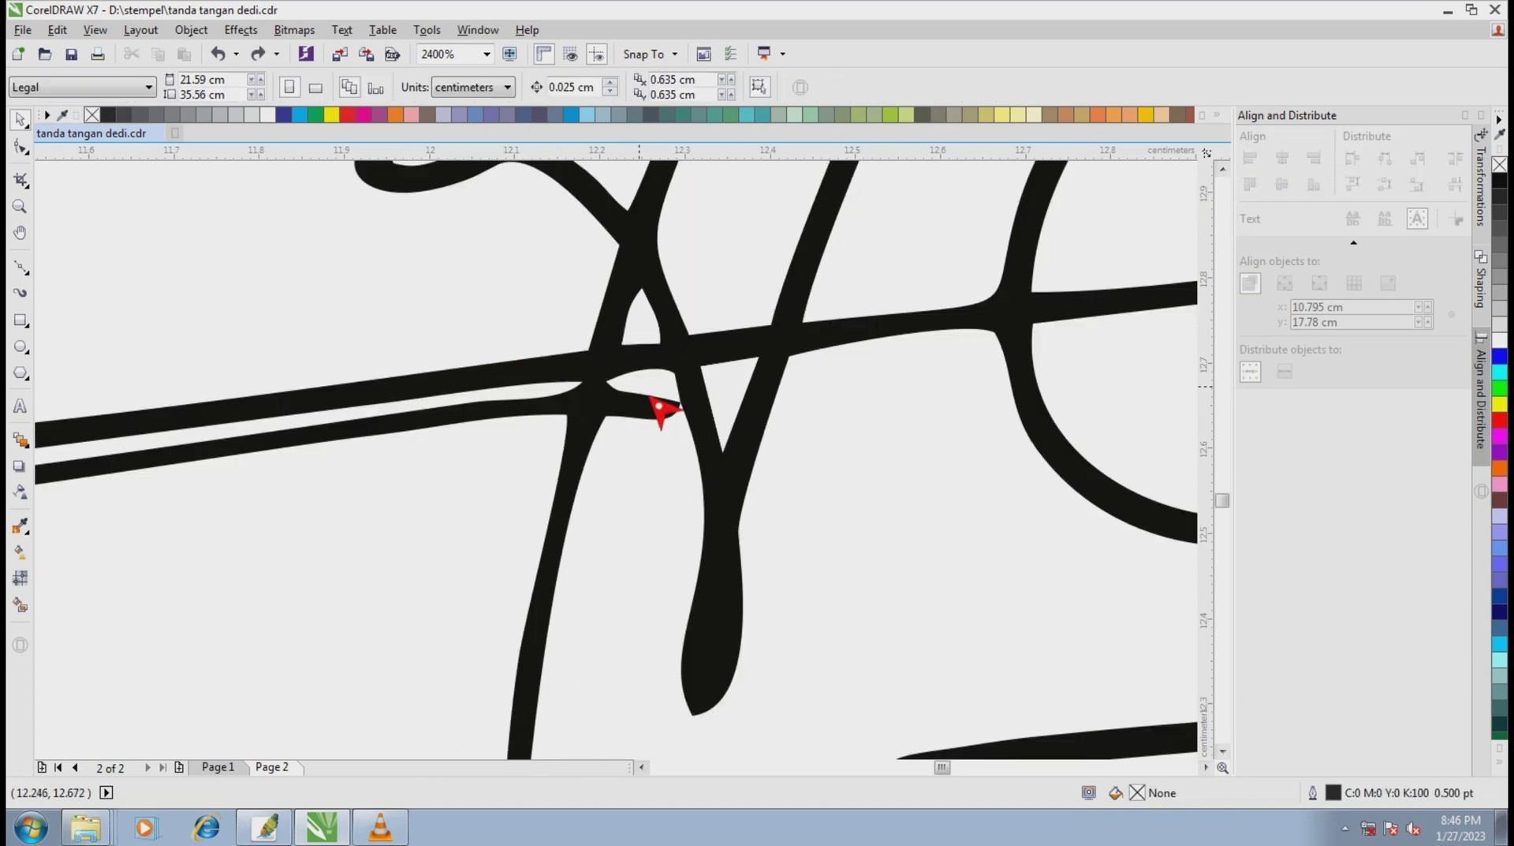
Drag the stray white piece out from between the strokes and delete it.
click(661, 352)
drag(669, 355, 509, 328)
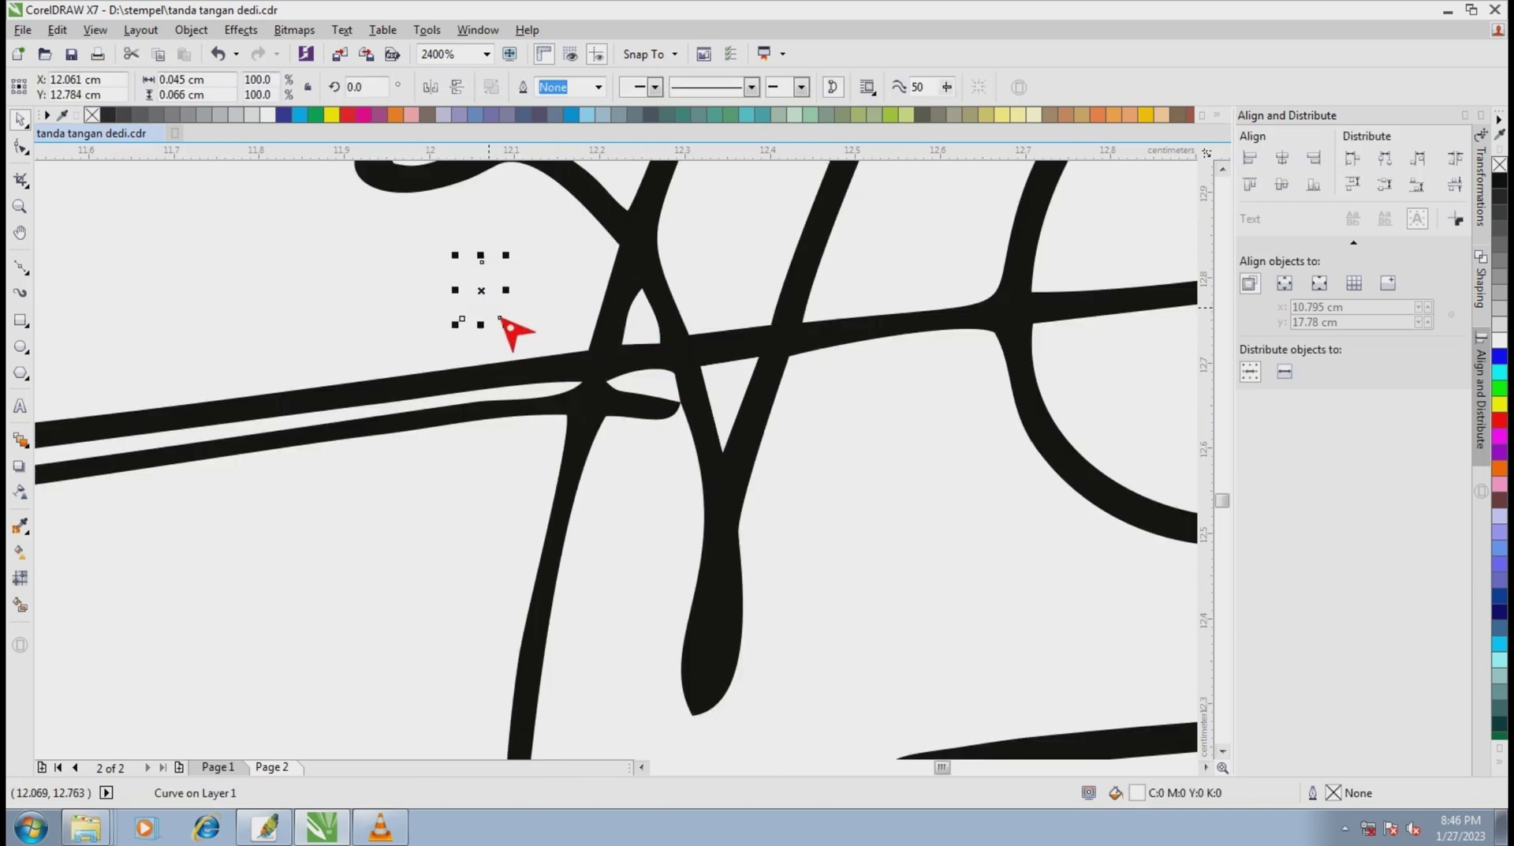
key(Delete)
click(751, 390)
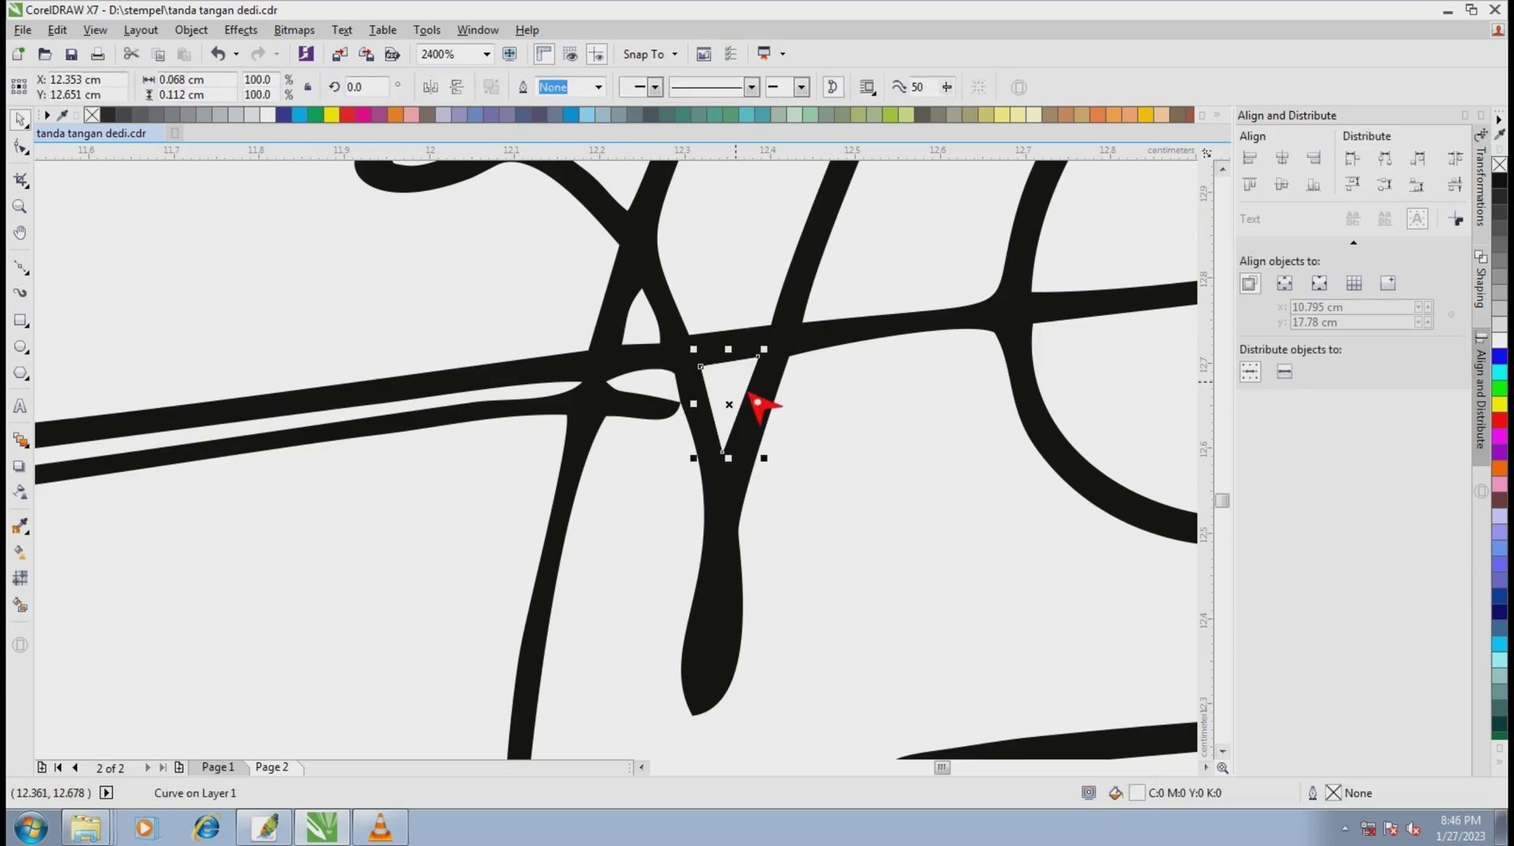
key(Escape)
scroll(708, 407, down, 2)
scroll(768, 372, down, 2)
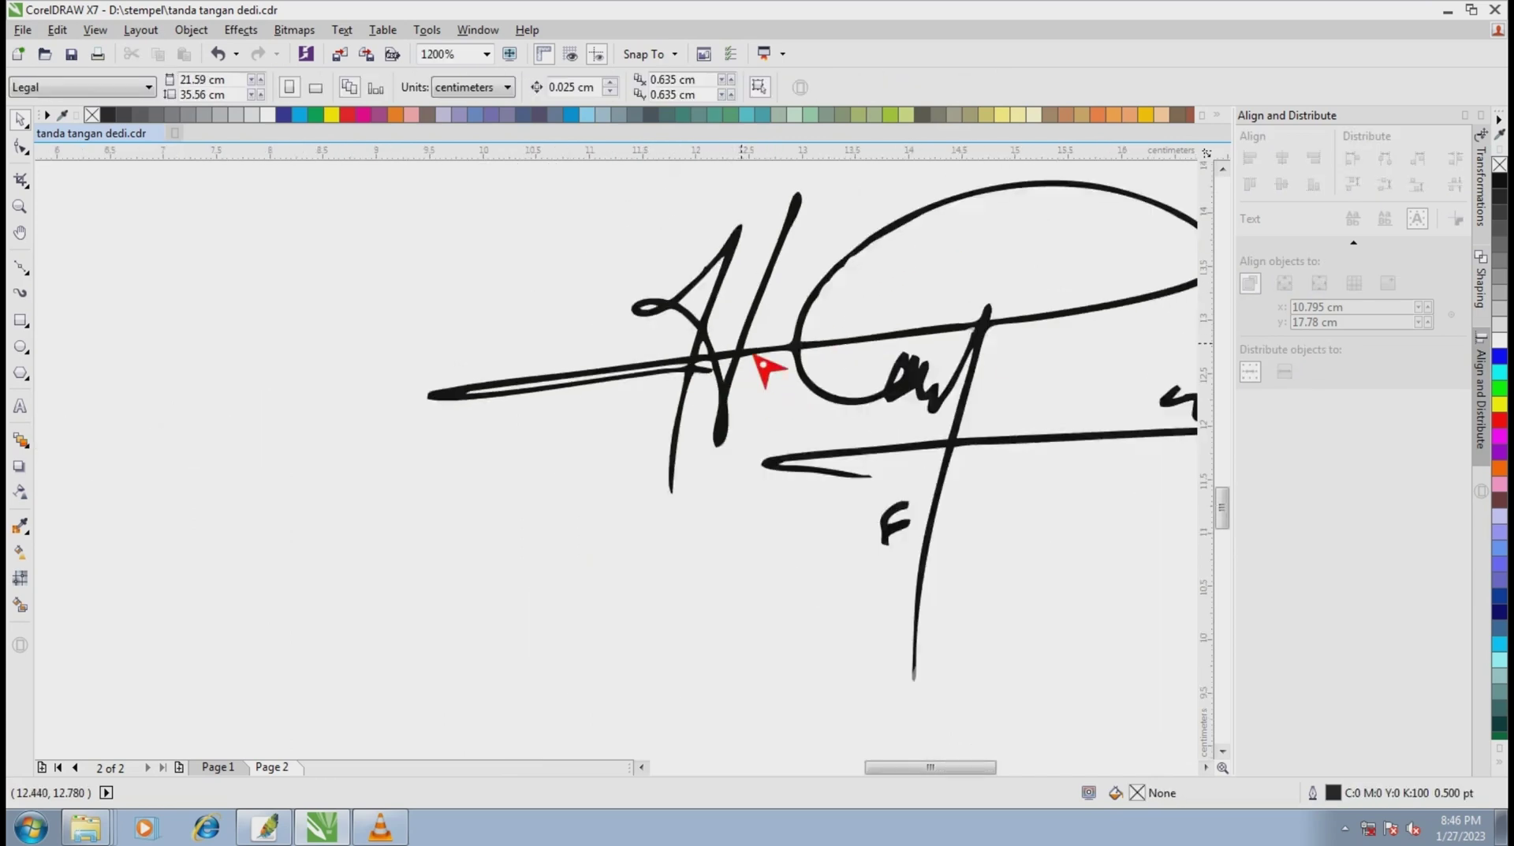
scroll(818, 328, up, 2)
scroll(761, 345, down, 2)
scroll(763, 345, up, 4)
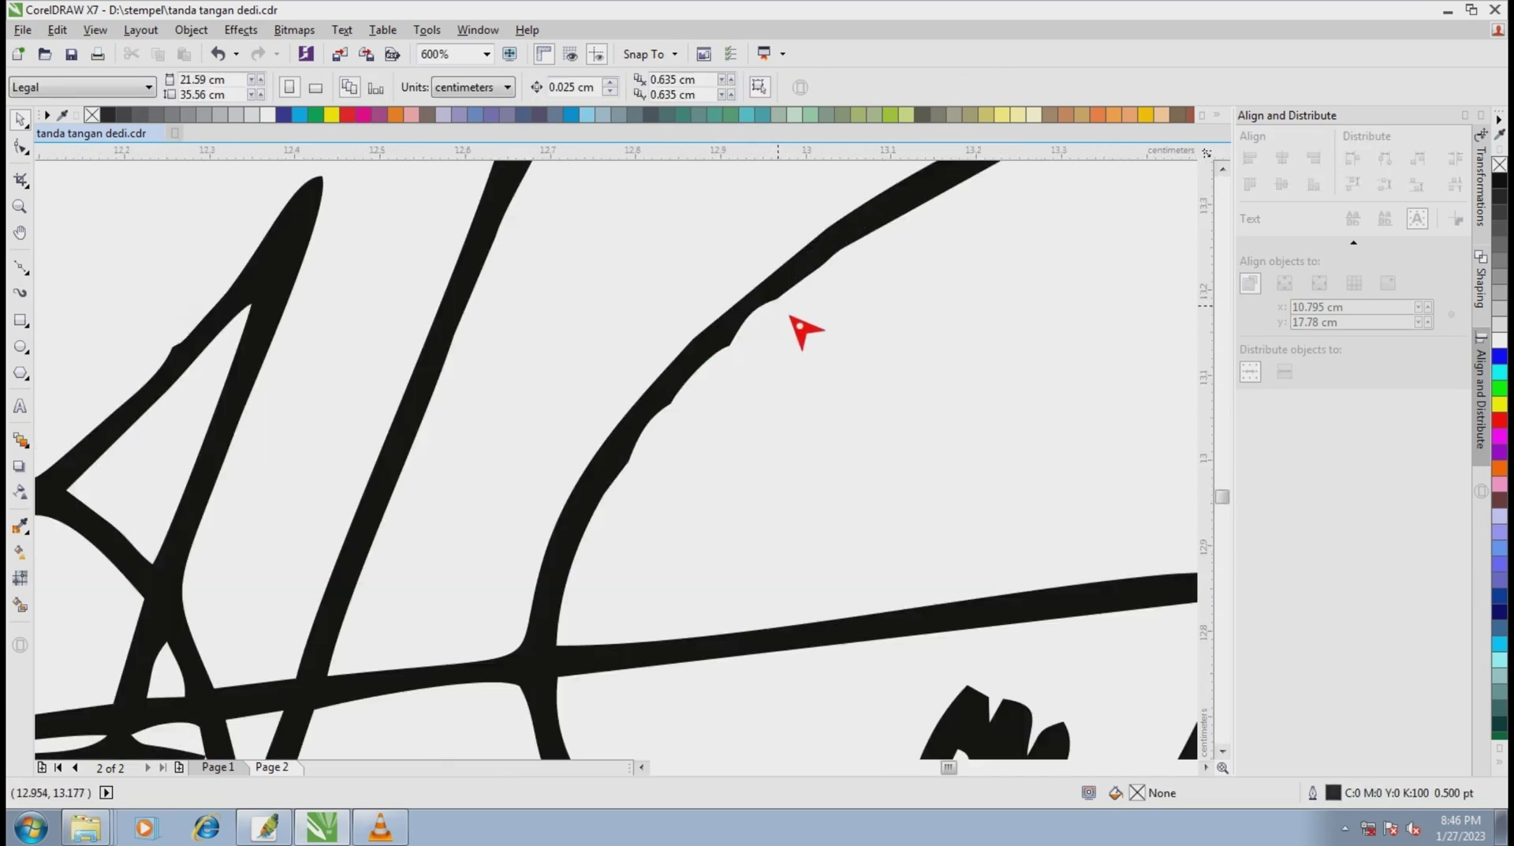
click(774, 334)
key(Escape)
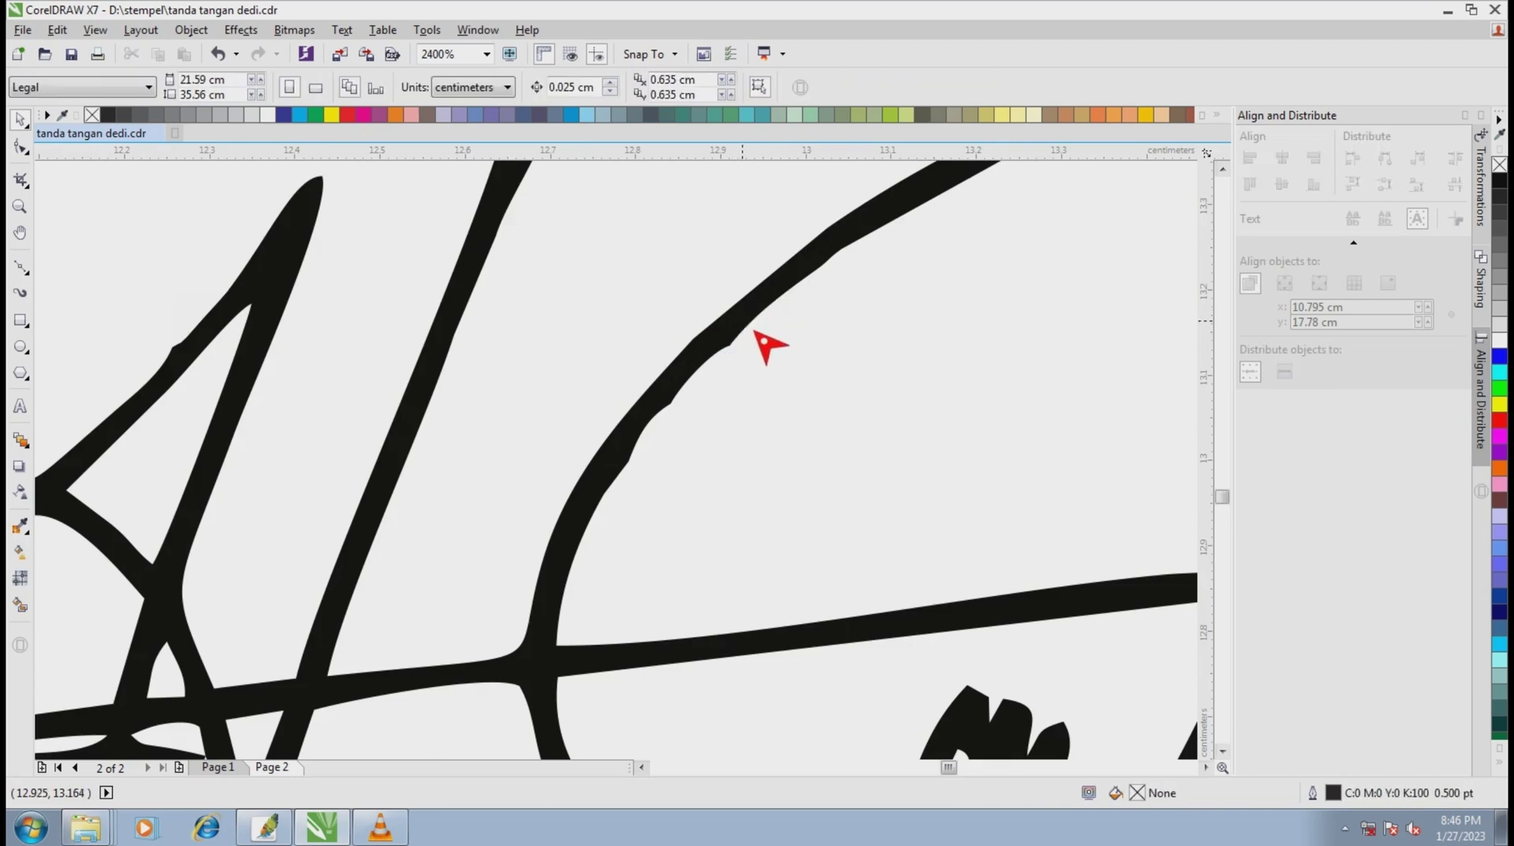
click(757, 333)
scroll(769, 341, down, 4)
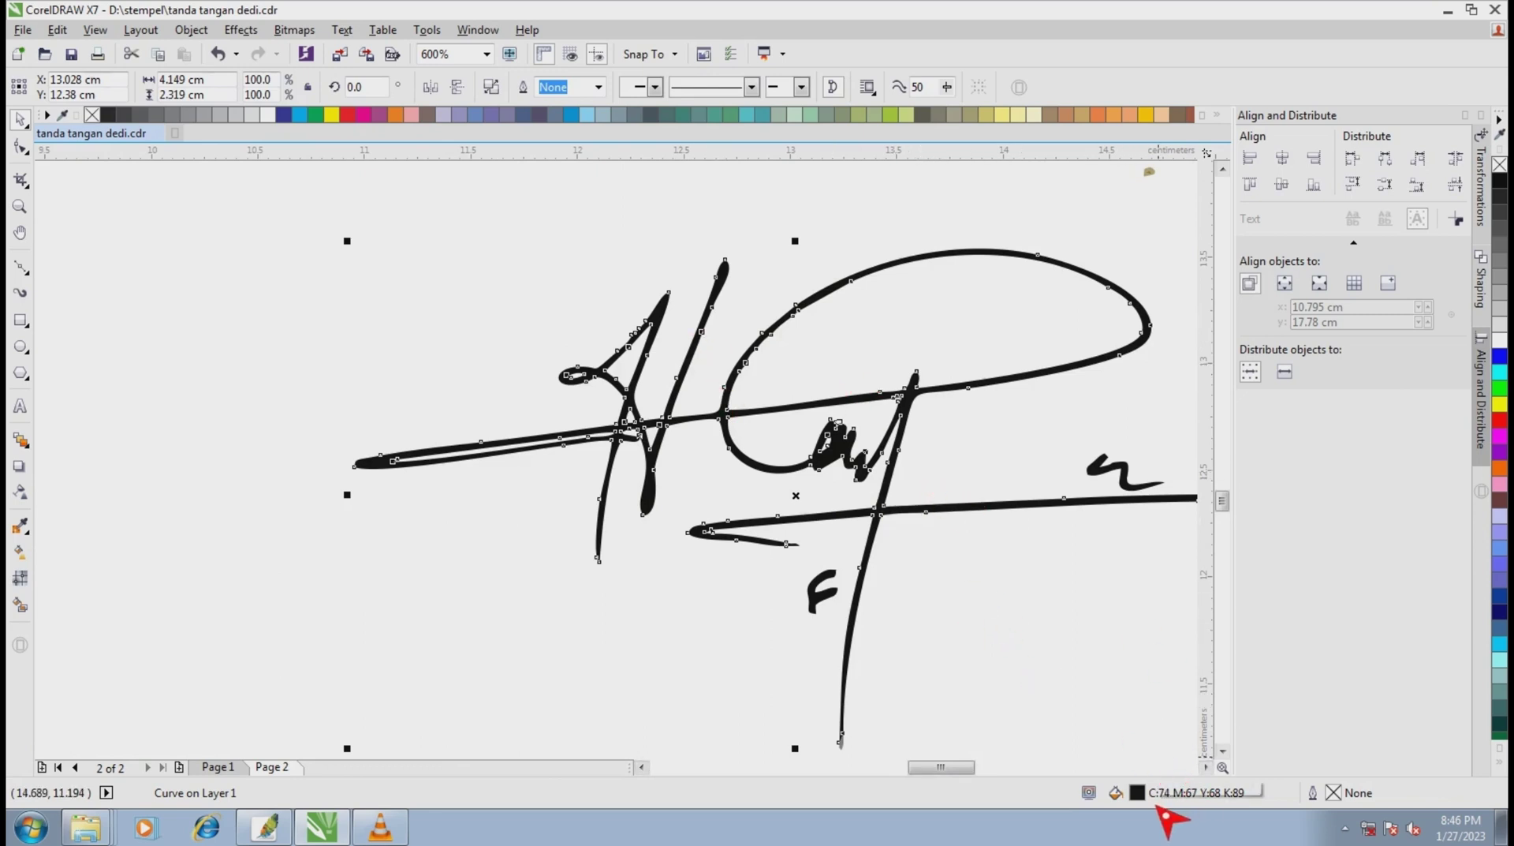
mouse_move(1195, 793)
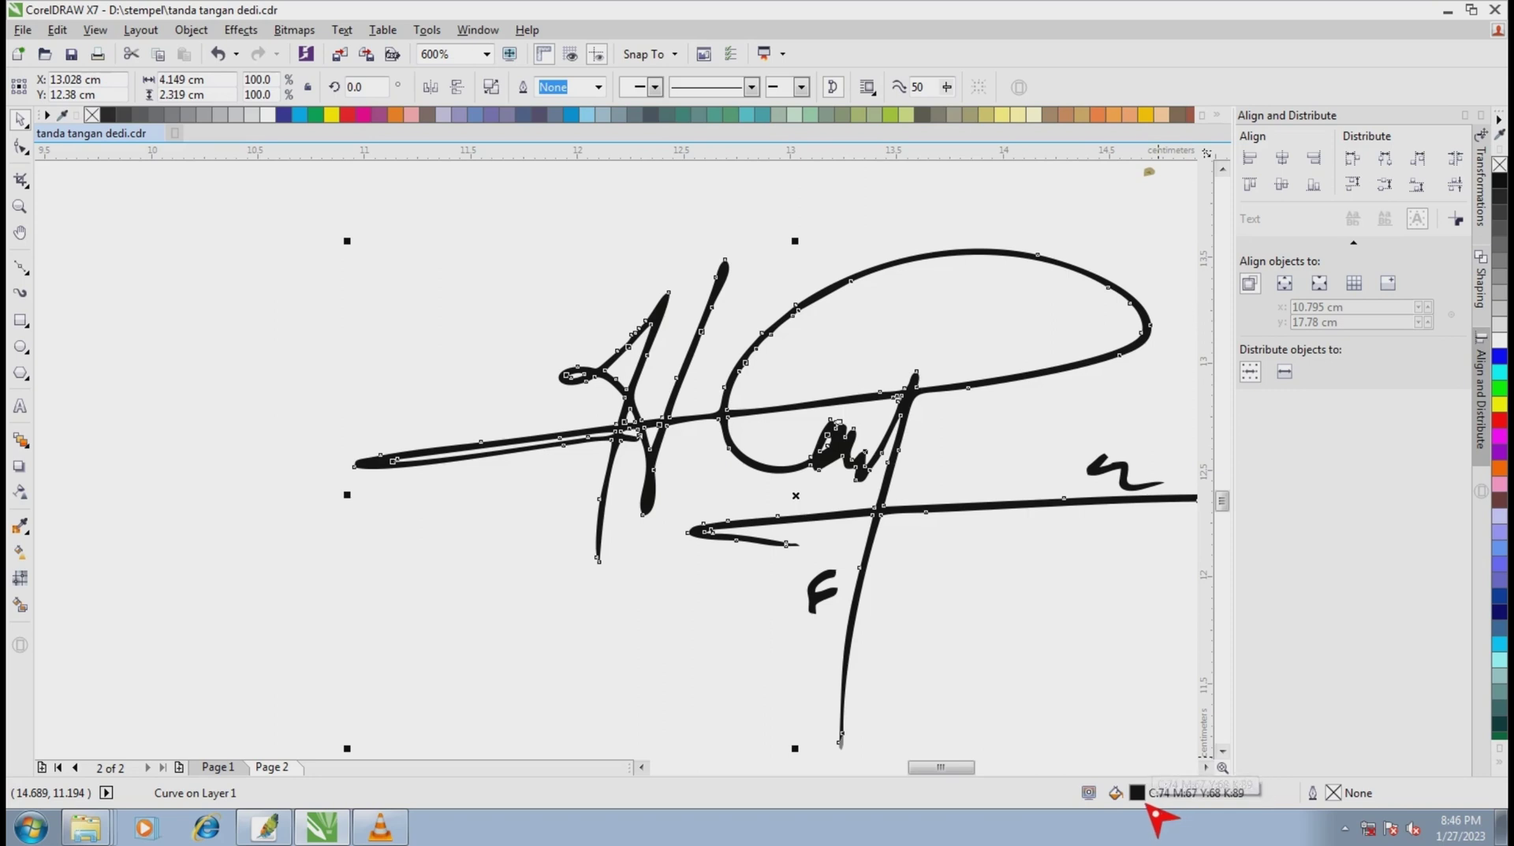
Change the signature's fill from rich CMYK black to Grayscale pure black (L=0).
double_click(1156, 801)
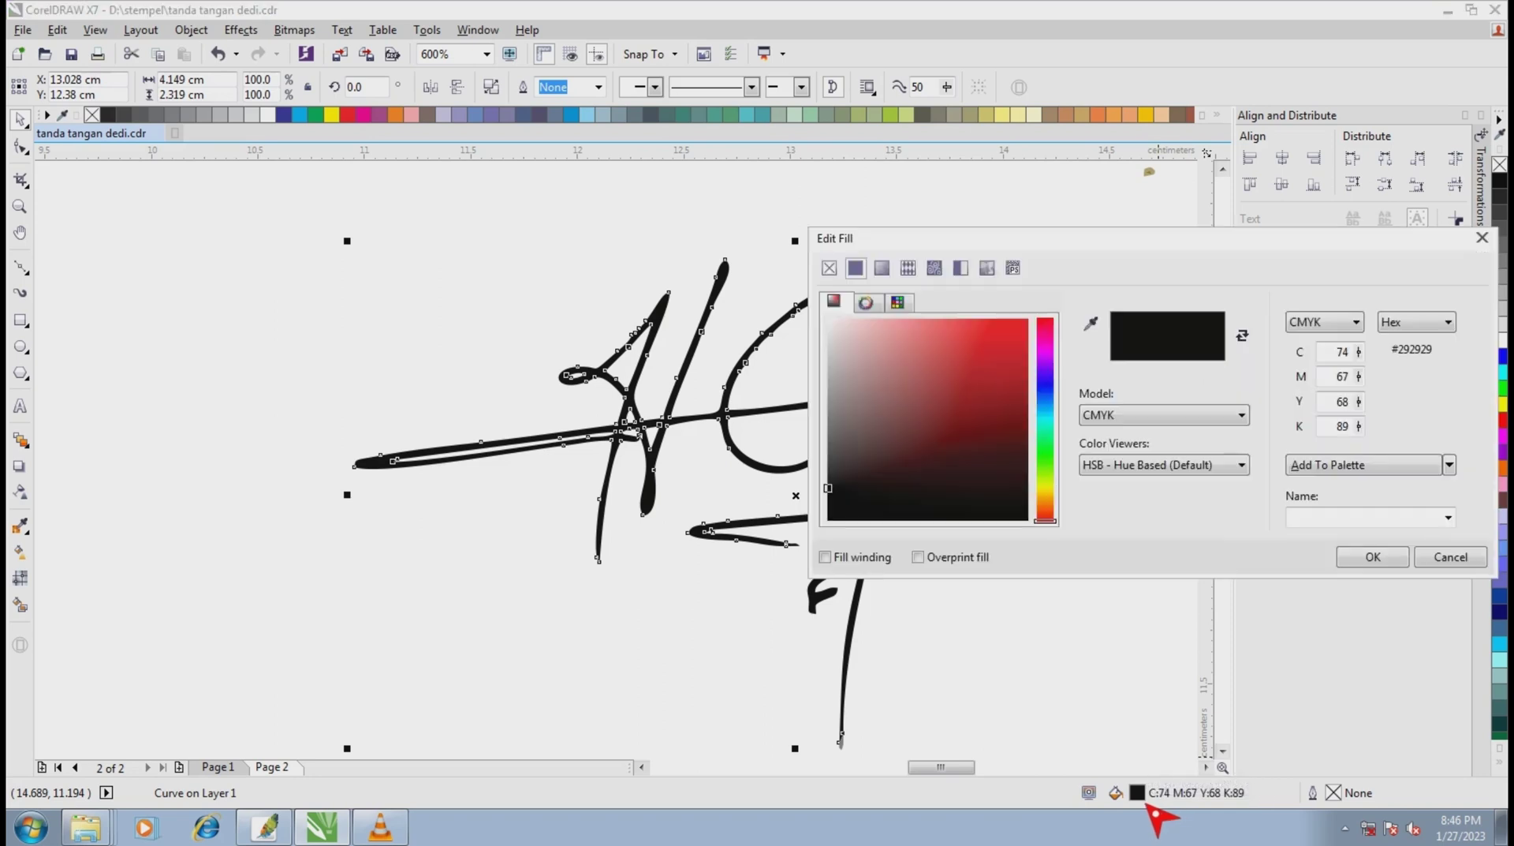
click(1177, 422)
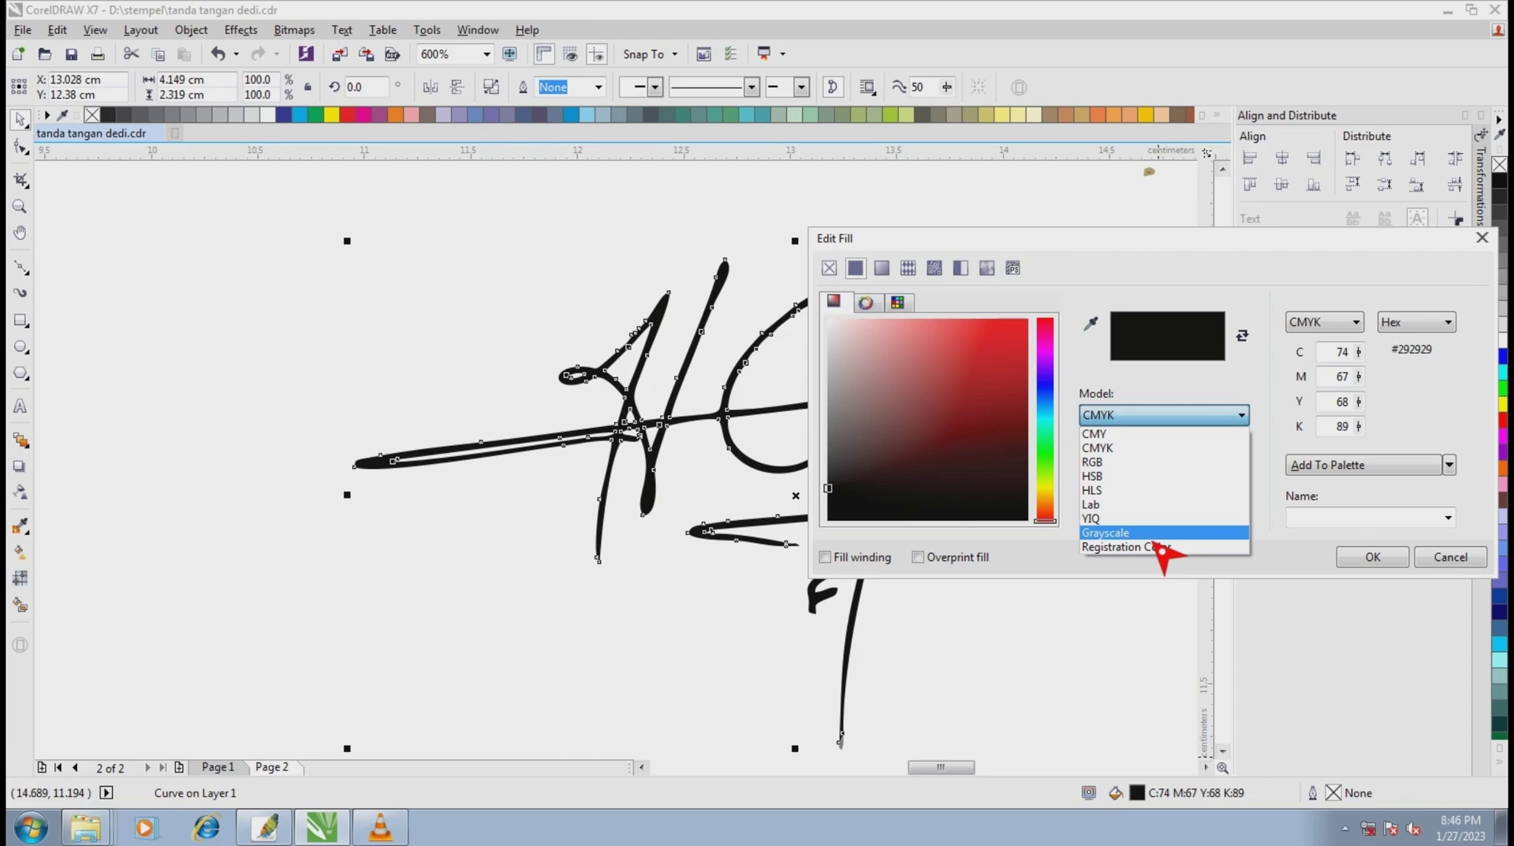
click(1159, 537)
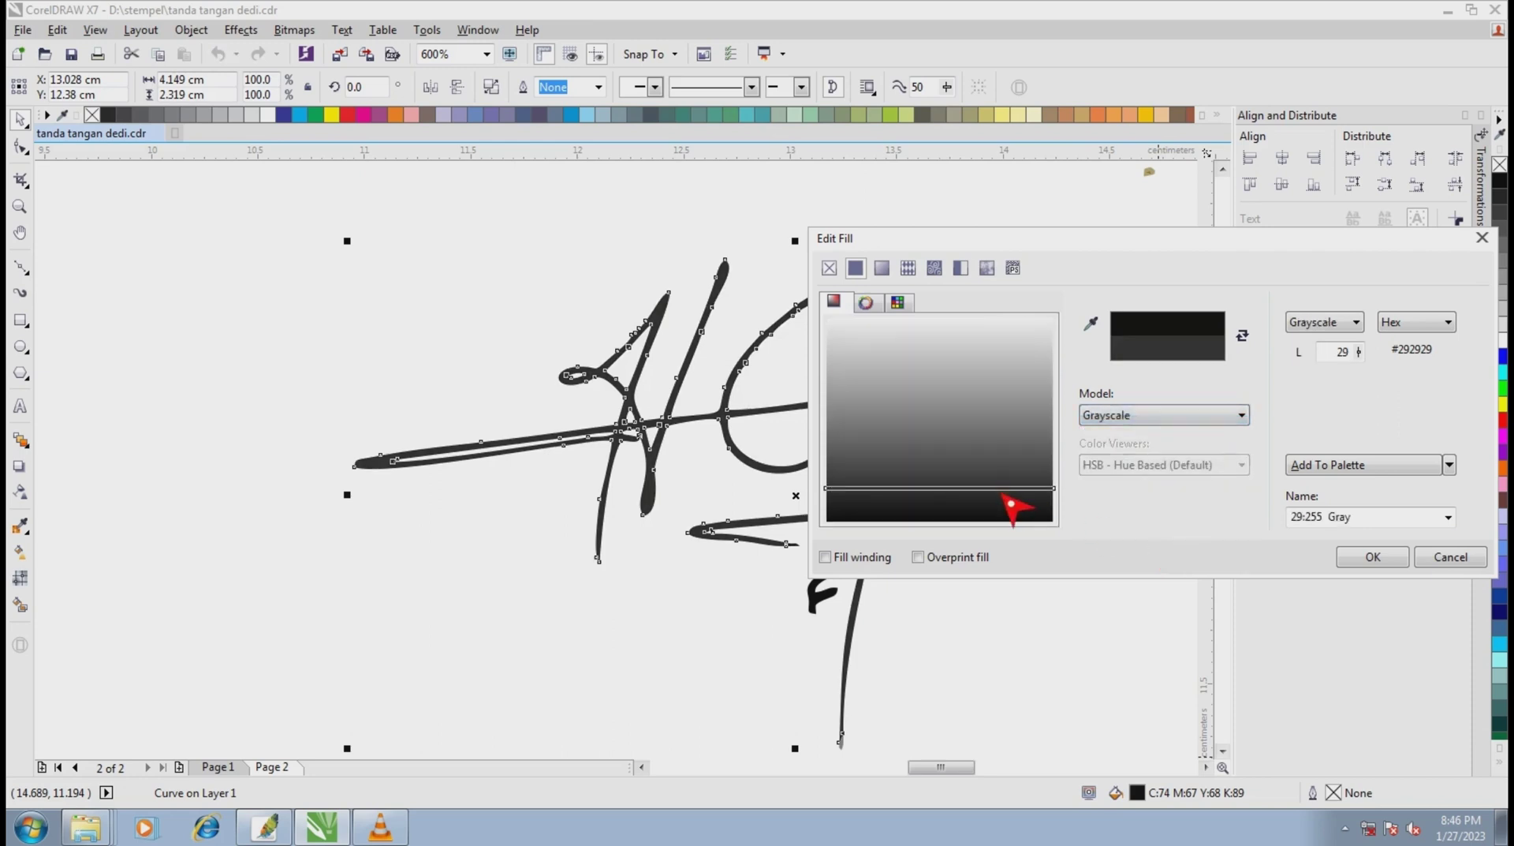
drag(1012, 505, 1018, 552)
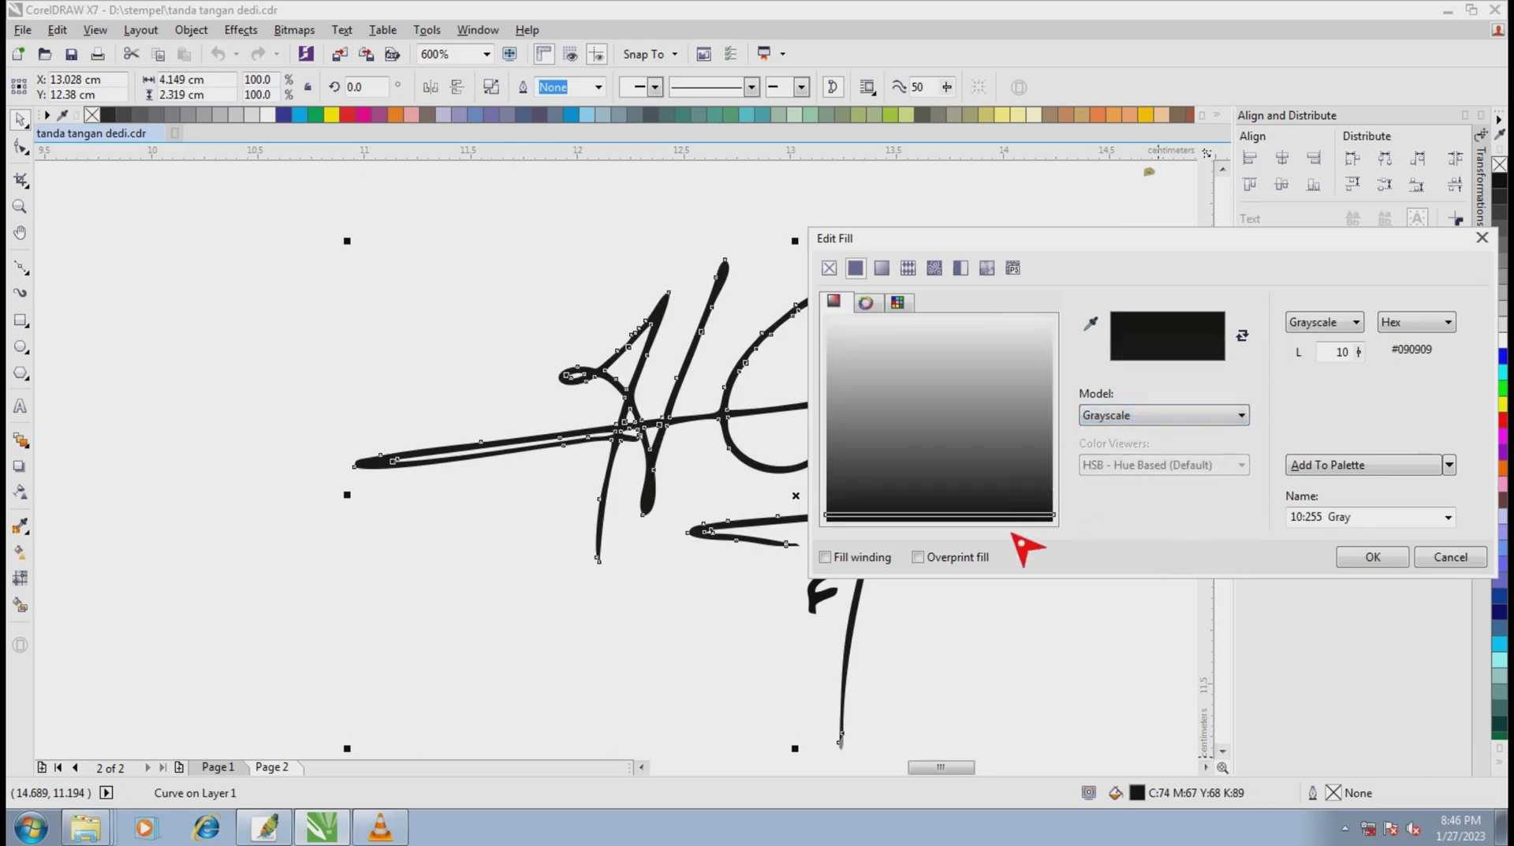
click(1388, 565)
scroll(574, 305, down, 1)
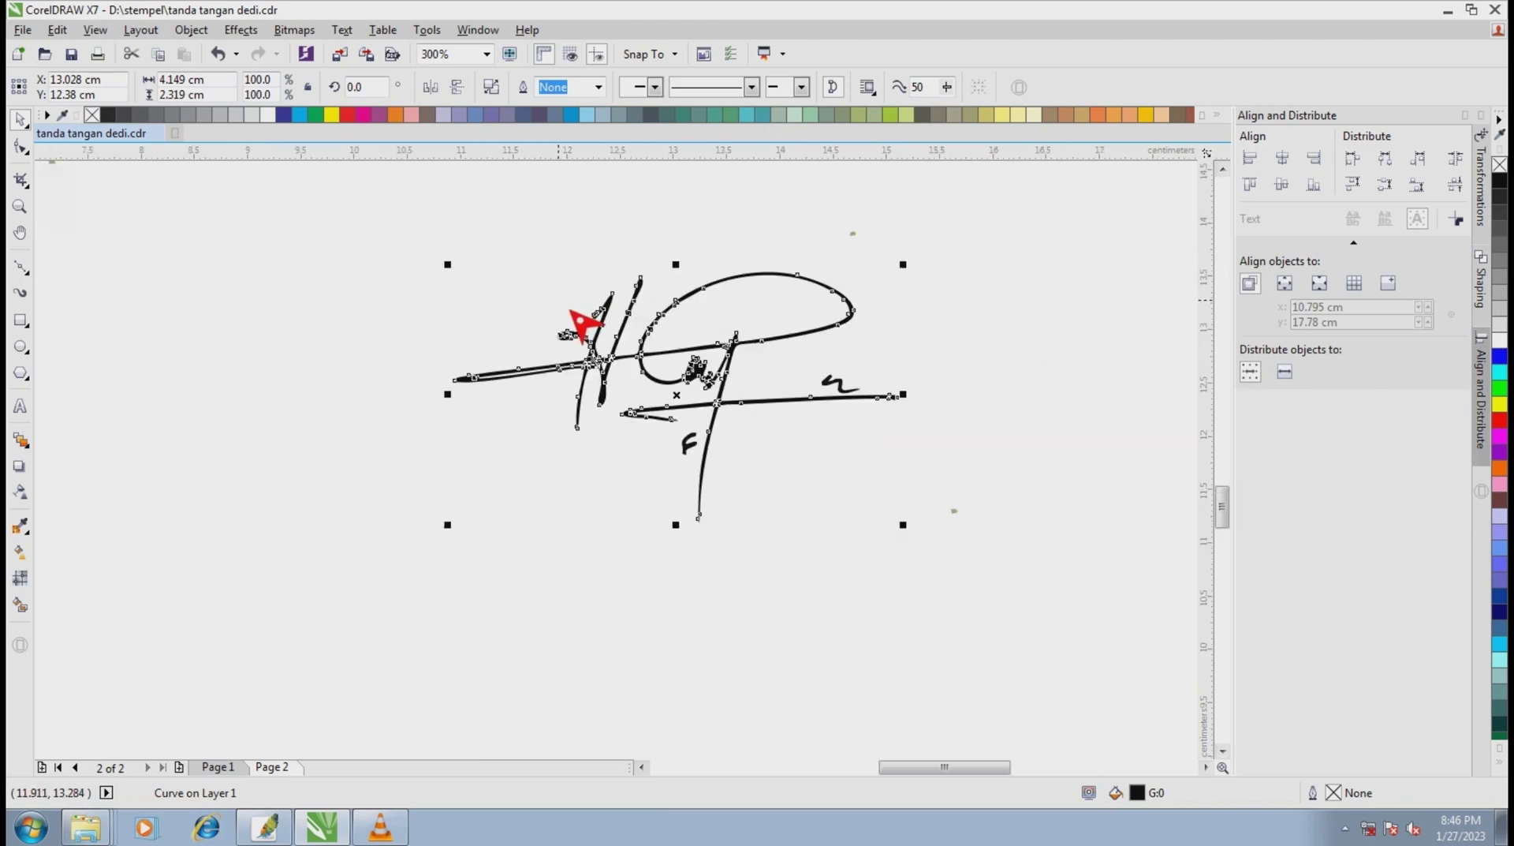
click(372, 251)
drag(351, 232, 1114, 655)
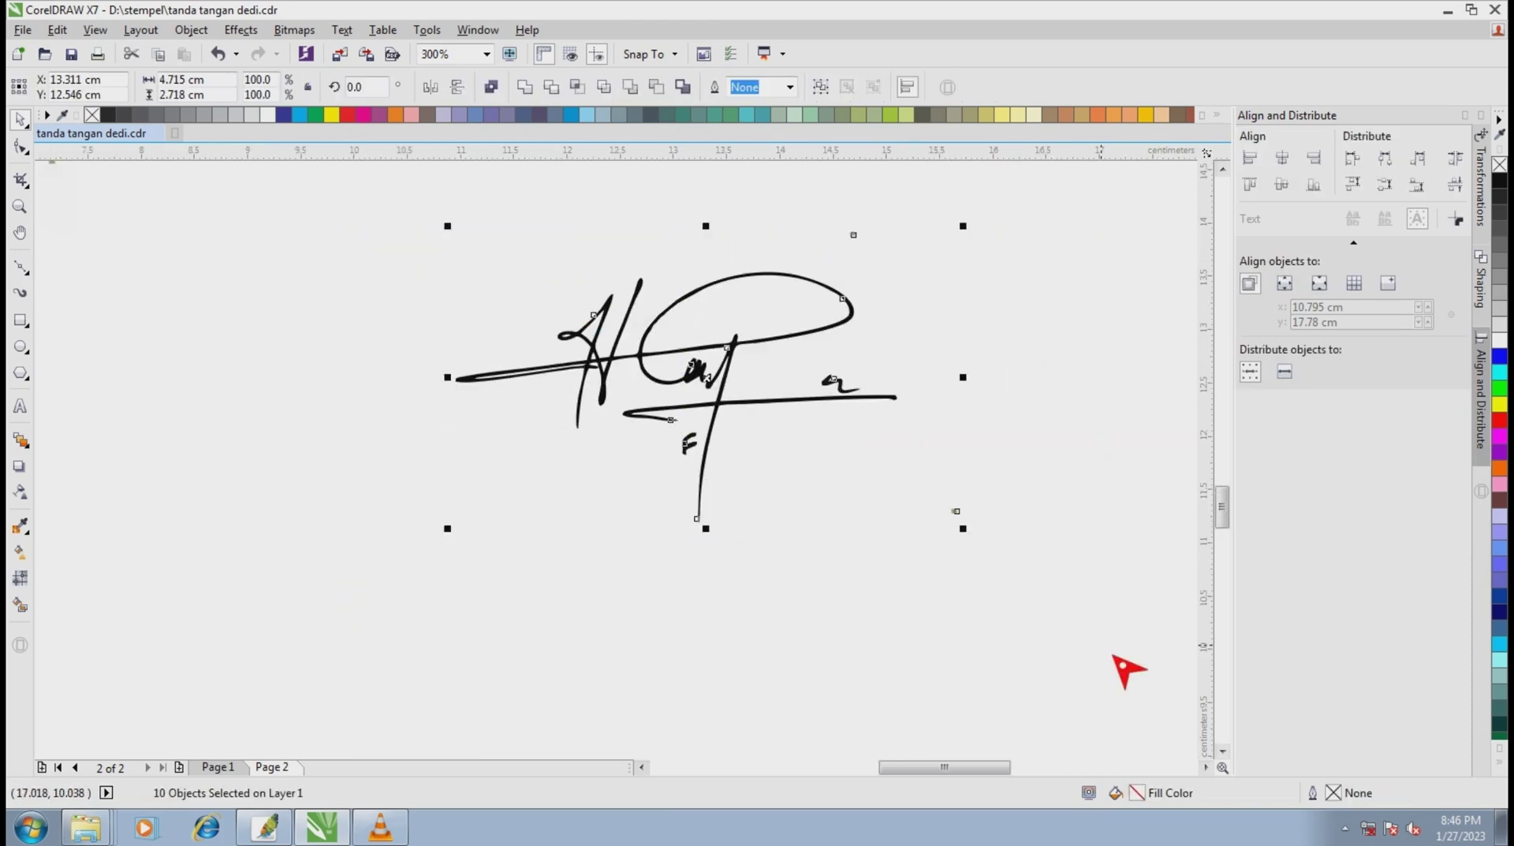
scroll(662, 556, down, 1)
scroll(651, 546, down, 1)
click(774, 454)
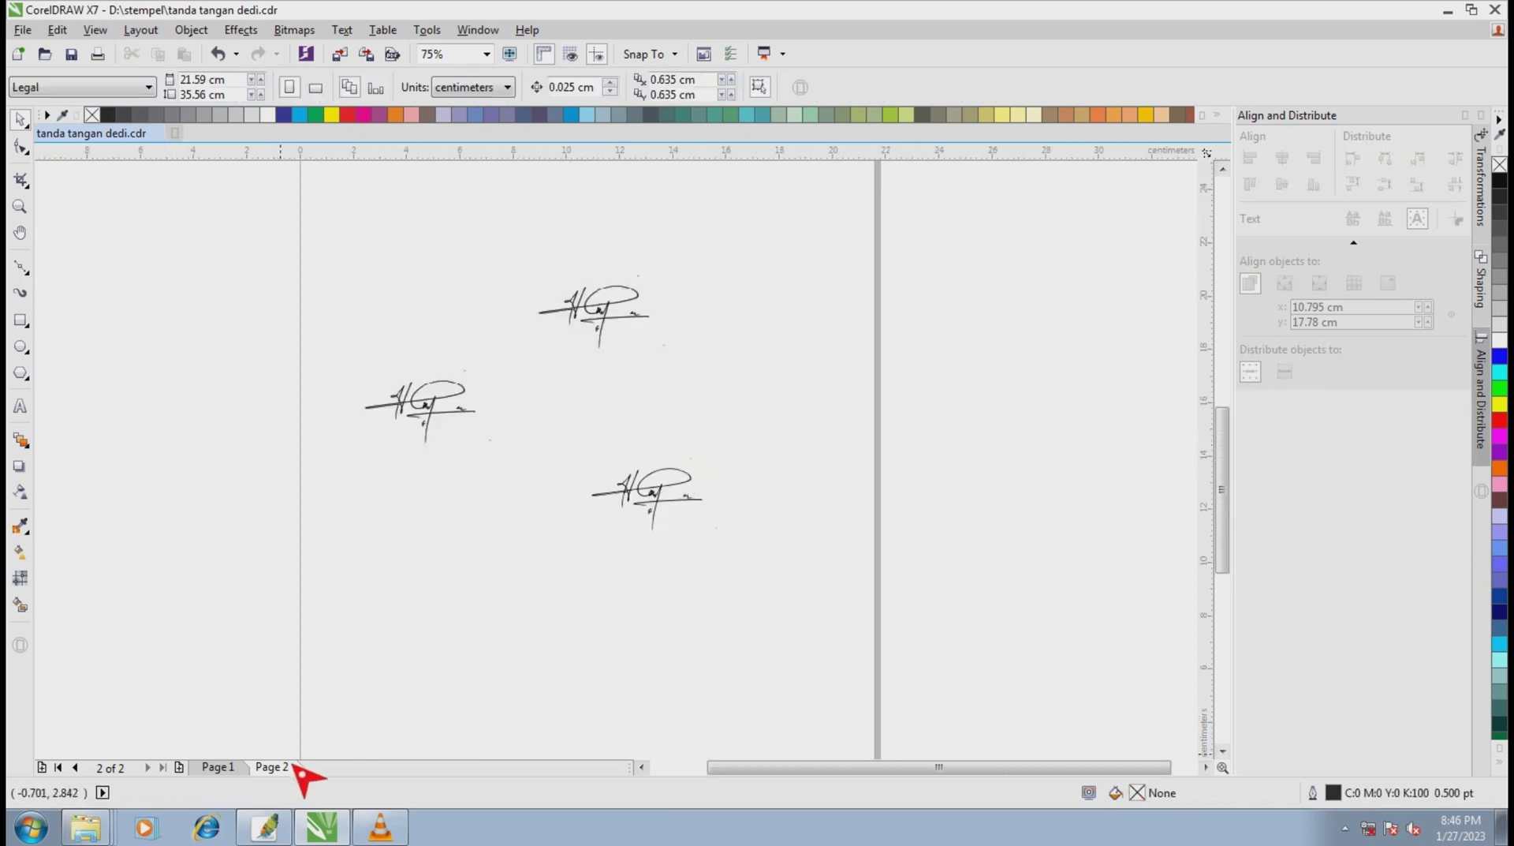
click(225, 769)
scroll(513, 604, down, 1)
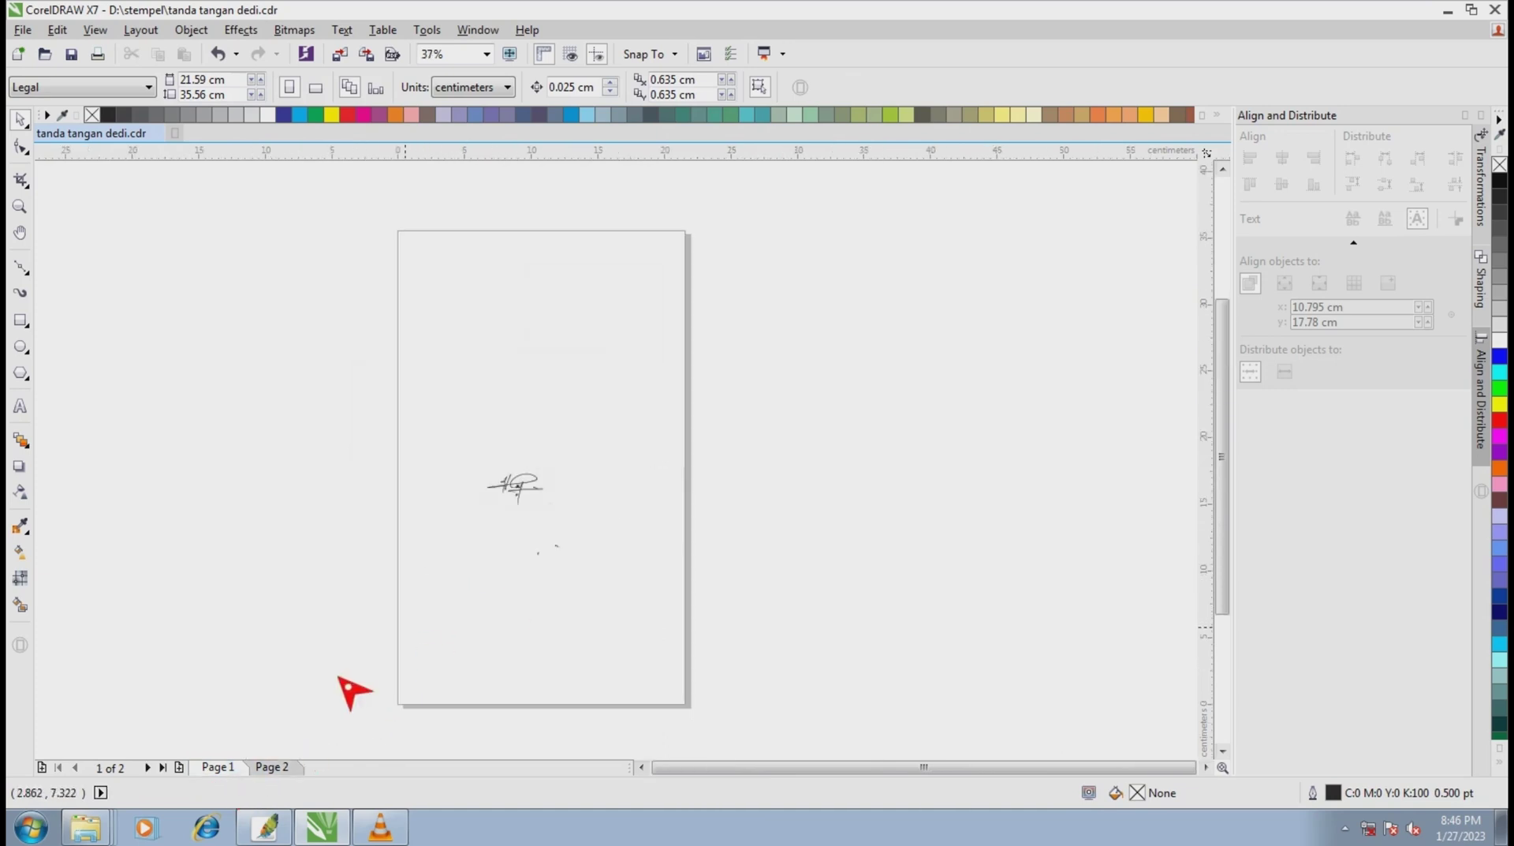
click(278, 768)
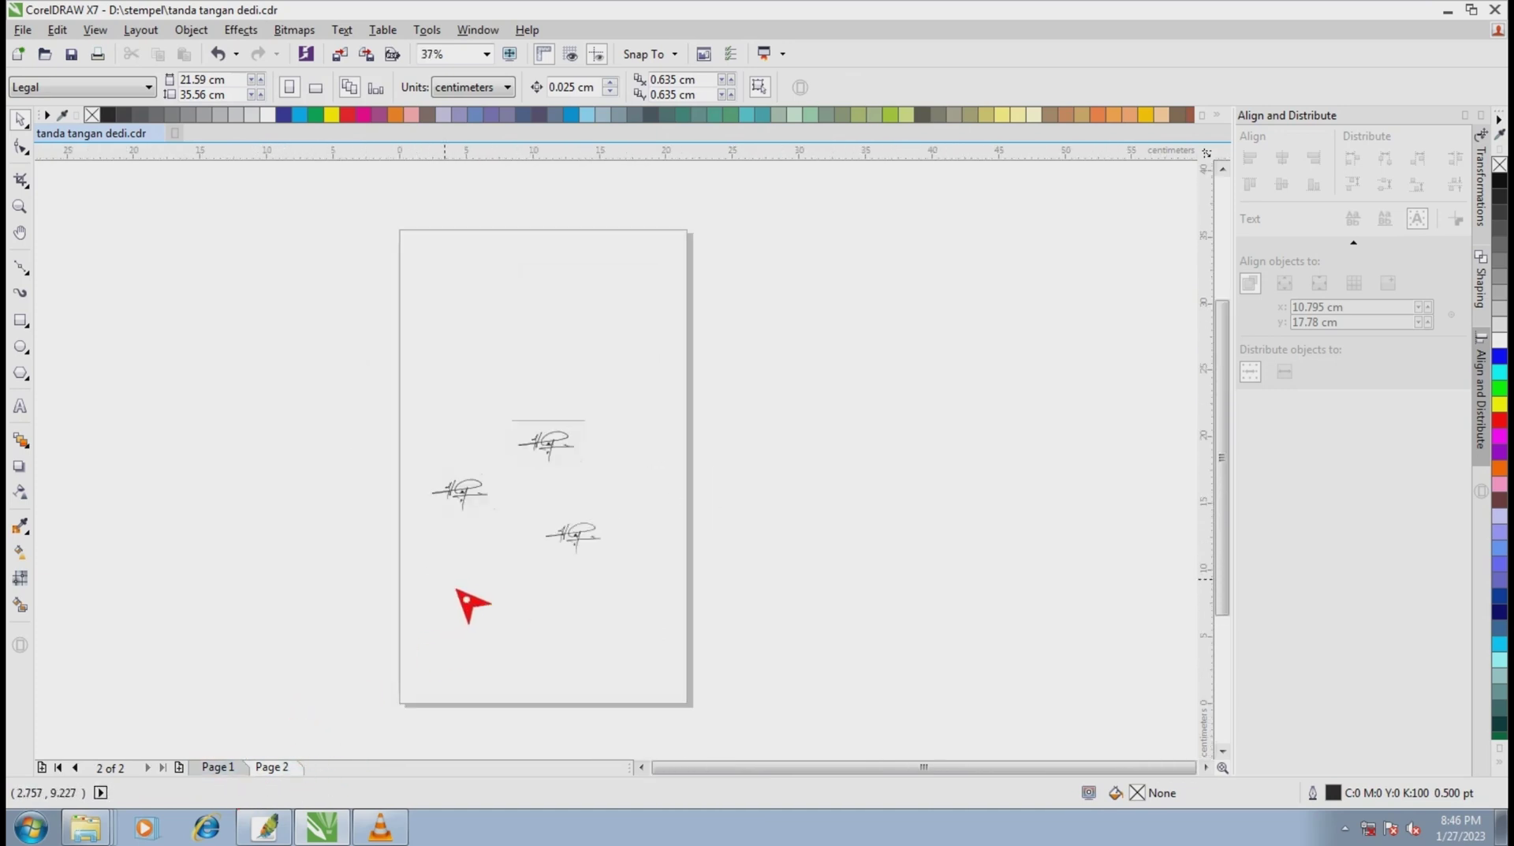
click(224, 767)
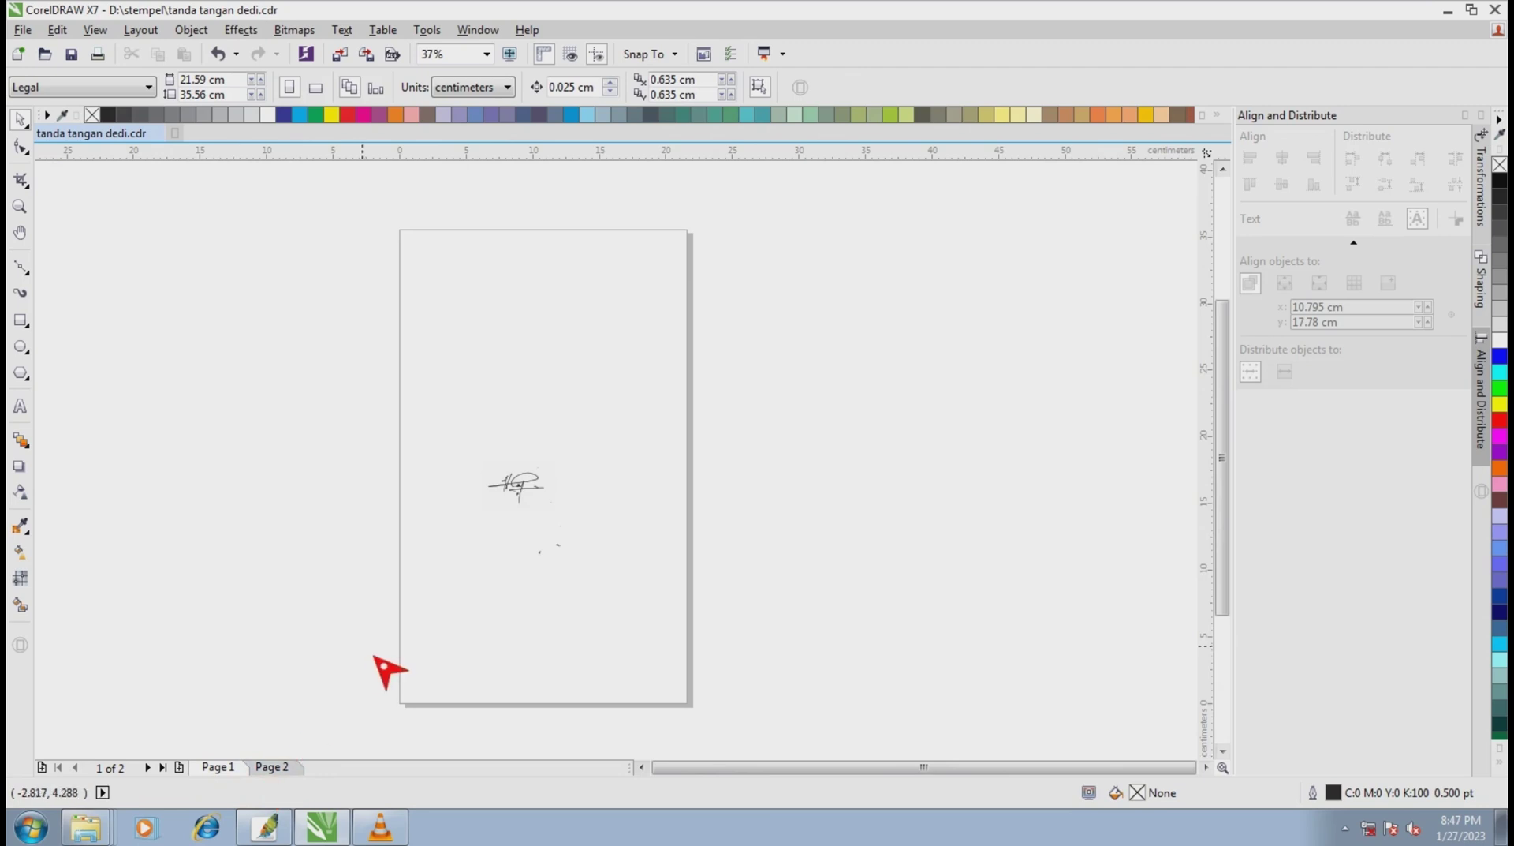
click(293, 769)
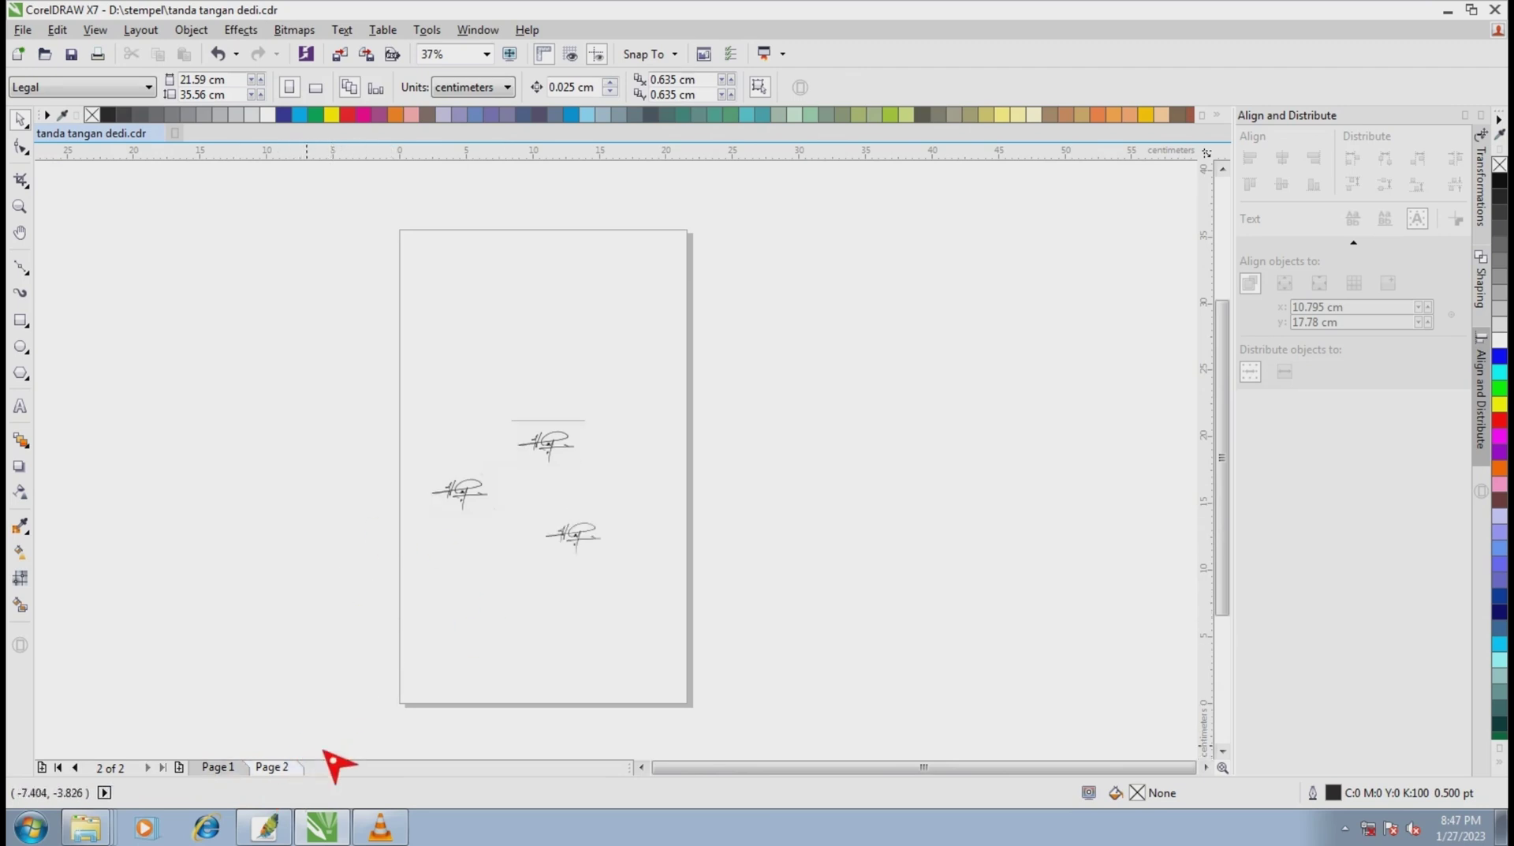
click(221, 767)
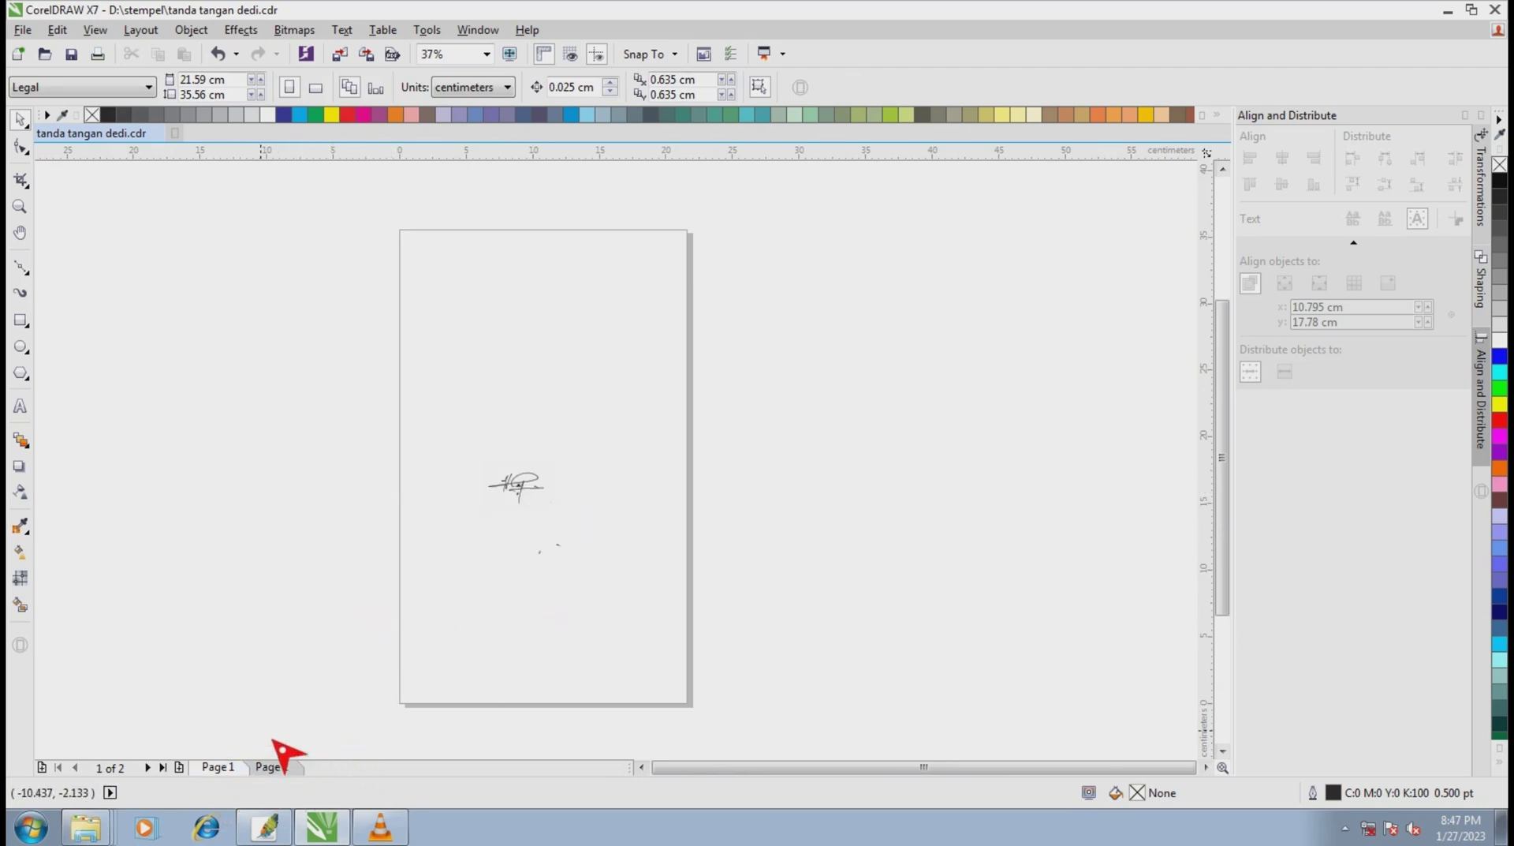
scroll(530, 500, up, 2)
scroll(552, 482, up, 2)
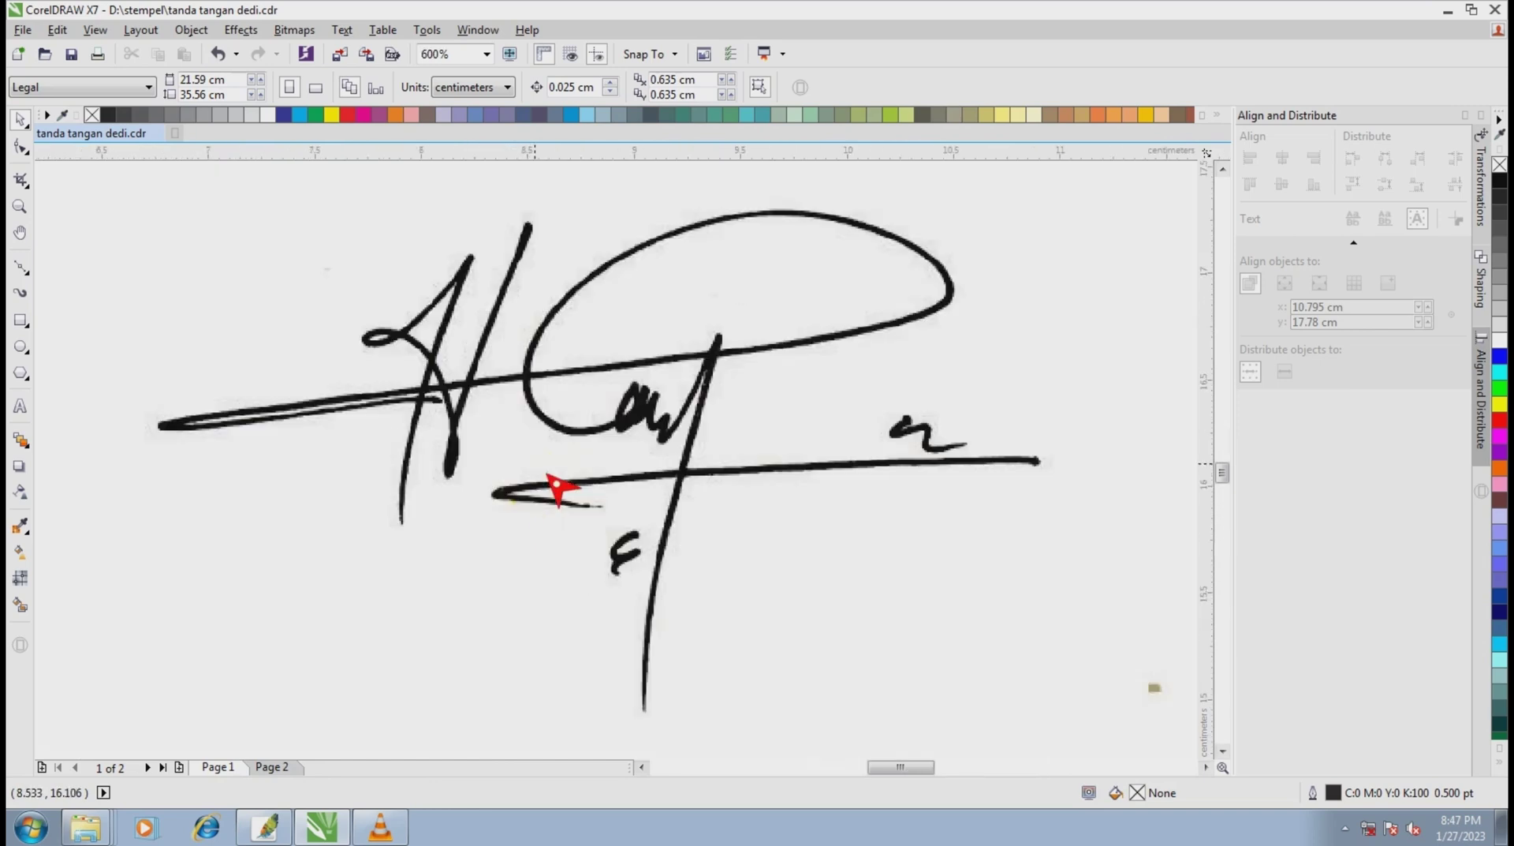
scroll(583, 501, down, 2)
click(293, 768)
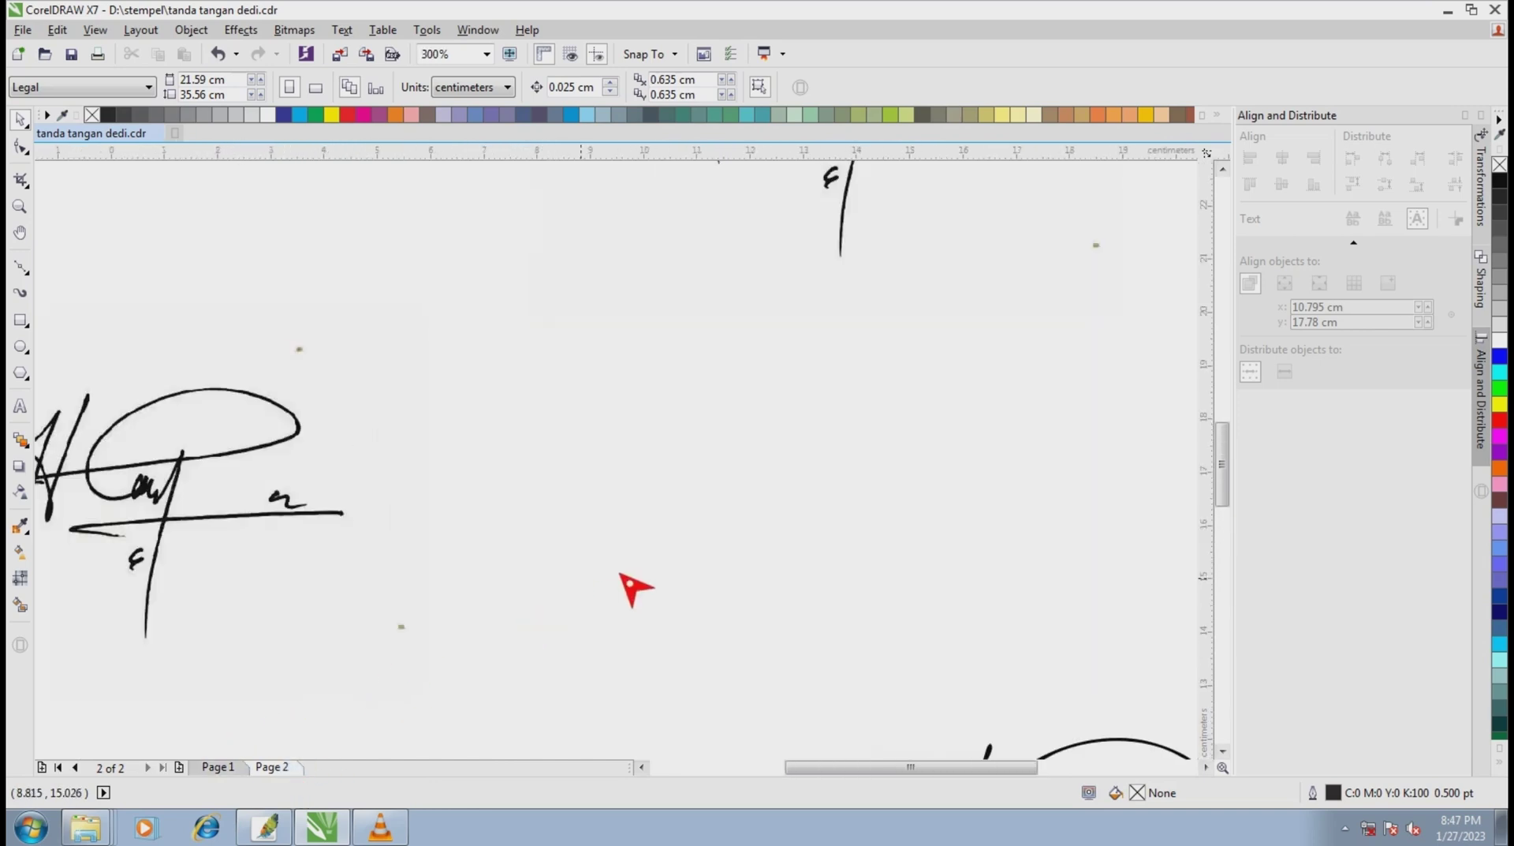
scroll(629, 582, down, 2)
scroll(500, 581, up, 1)
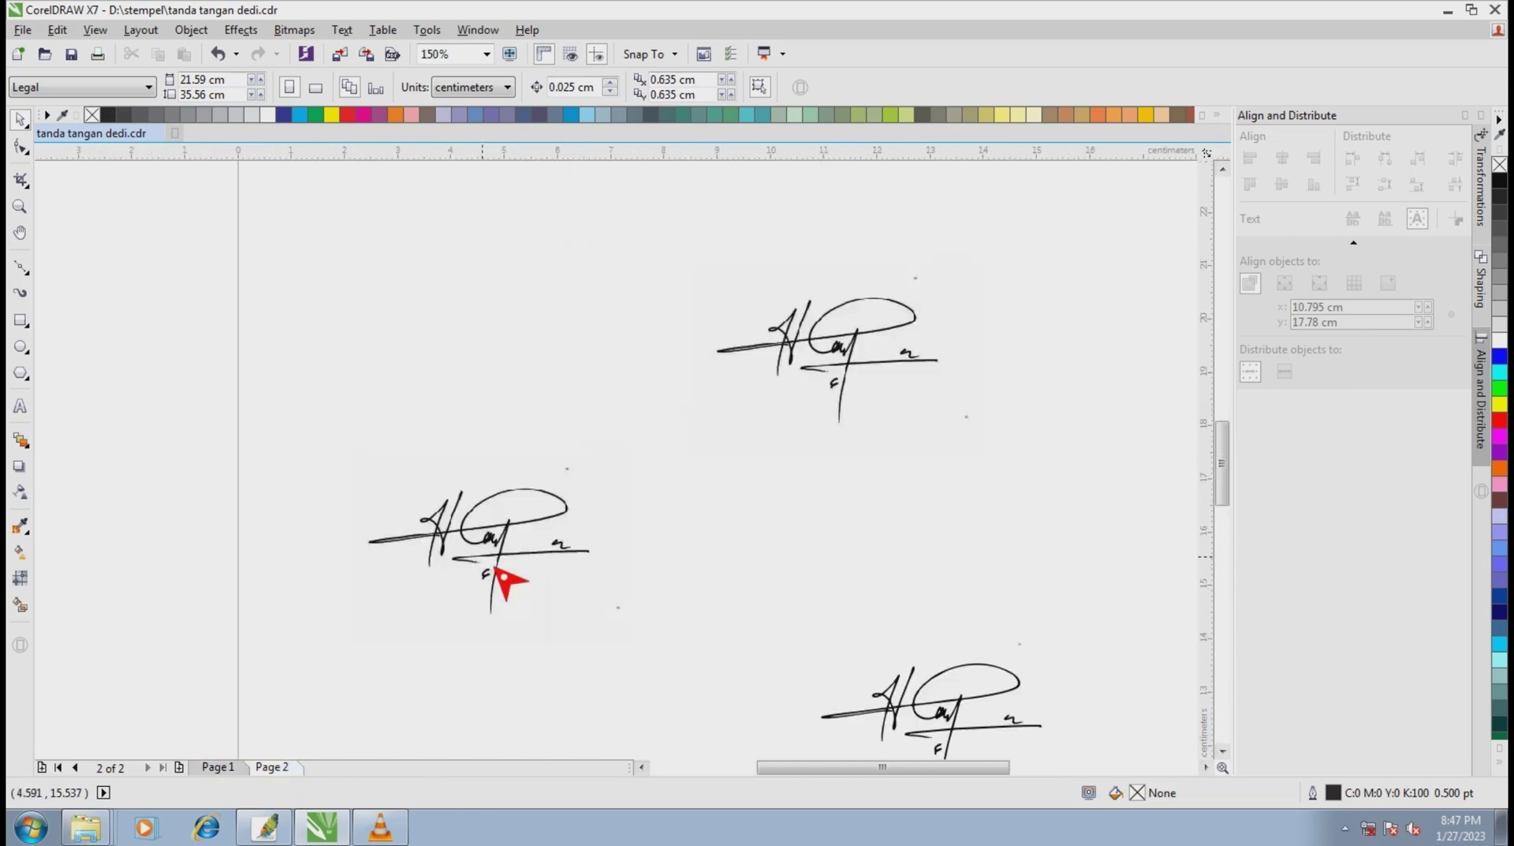
Draw a rectangle around the black signature copy on page 2, then deselect it.
click(23, 320)
scroll(660, 473, down, 2)
scroll(695, 497, up, 1)
scroll(716, 522, up, 2)
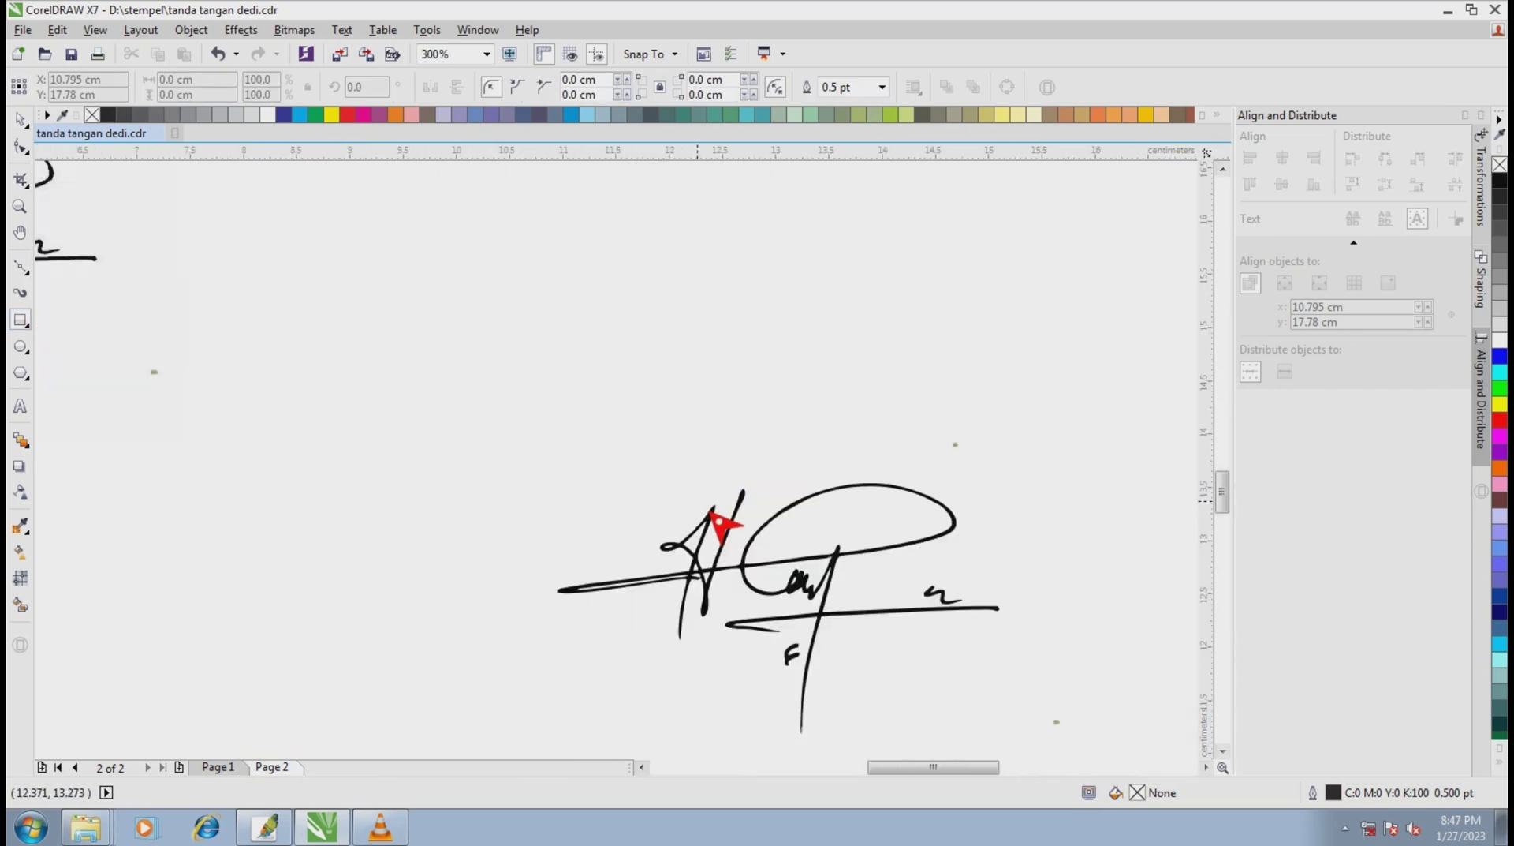
mouse_move(517, 439)
mouse_down()
mouse_move(997, 739)
mouse_move(1043, 743)
mouse_up()
scroll(719, 498, down, 1)
scroll(836, 581, up, 1)
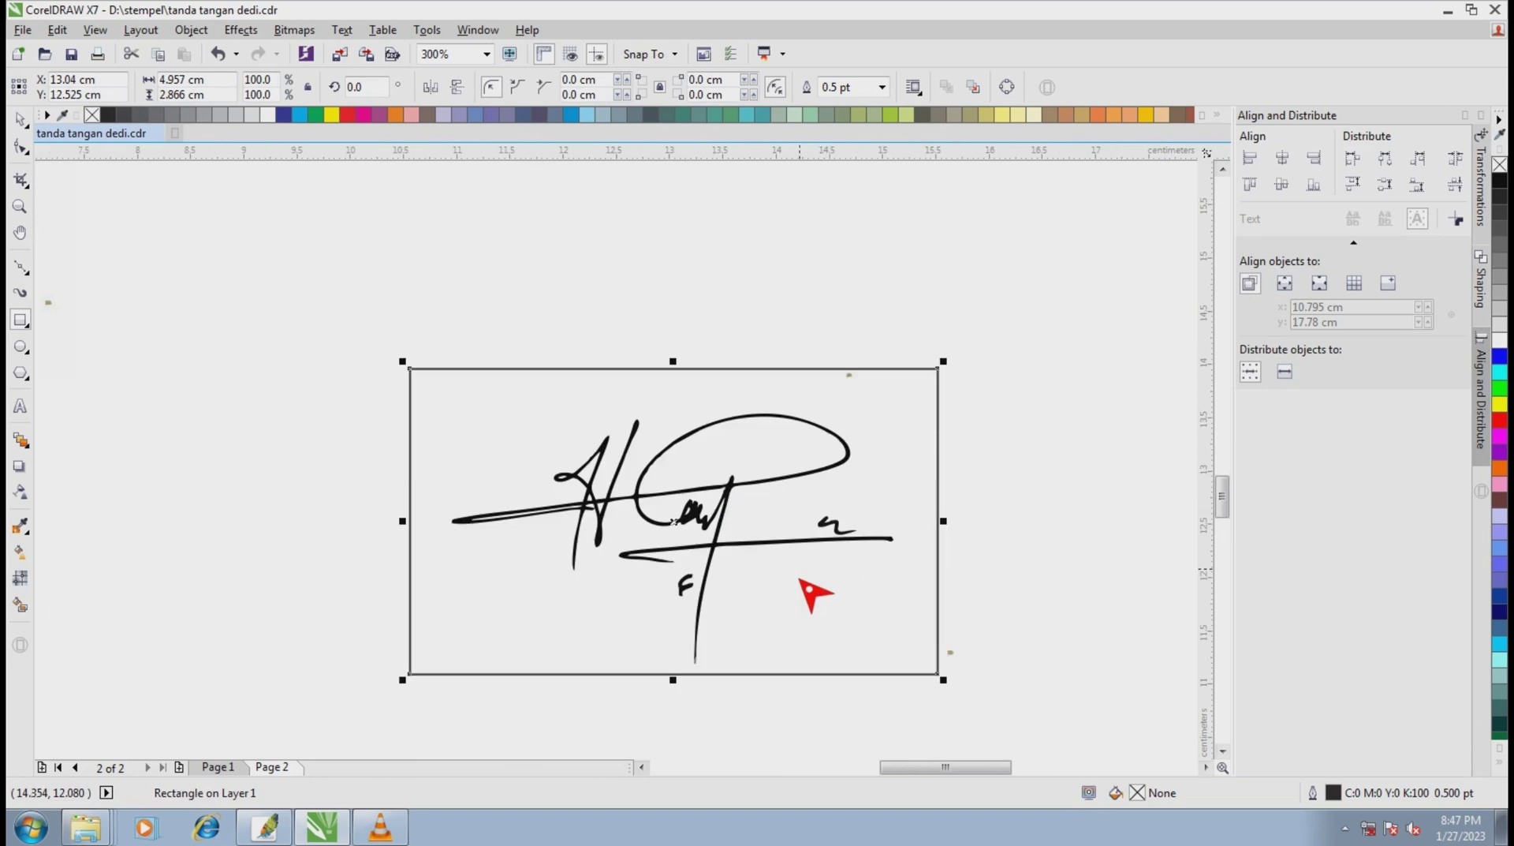
click(20, 118)
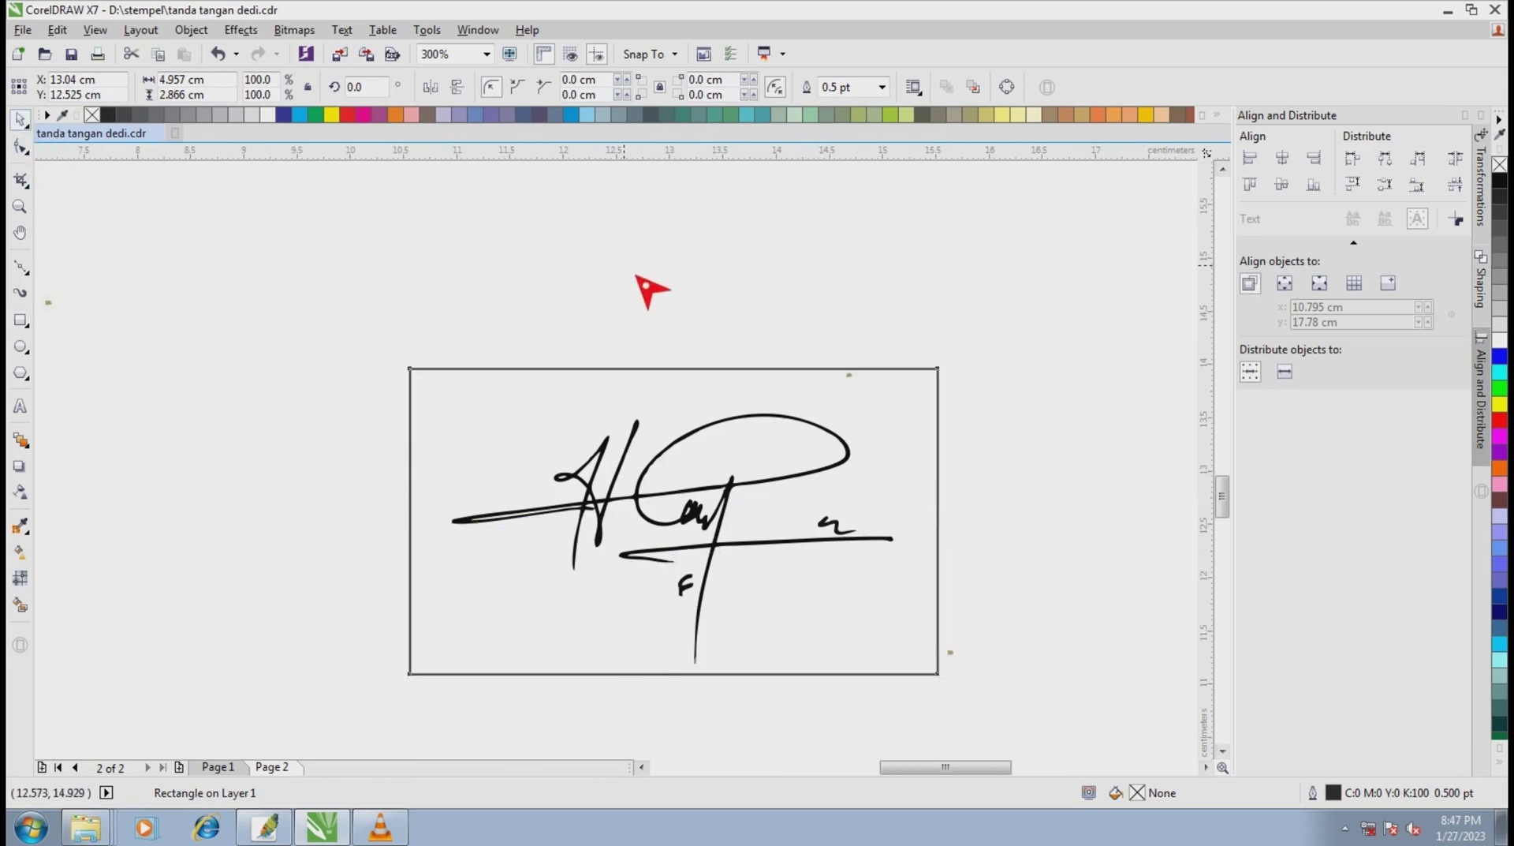
click(653, 292)
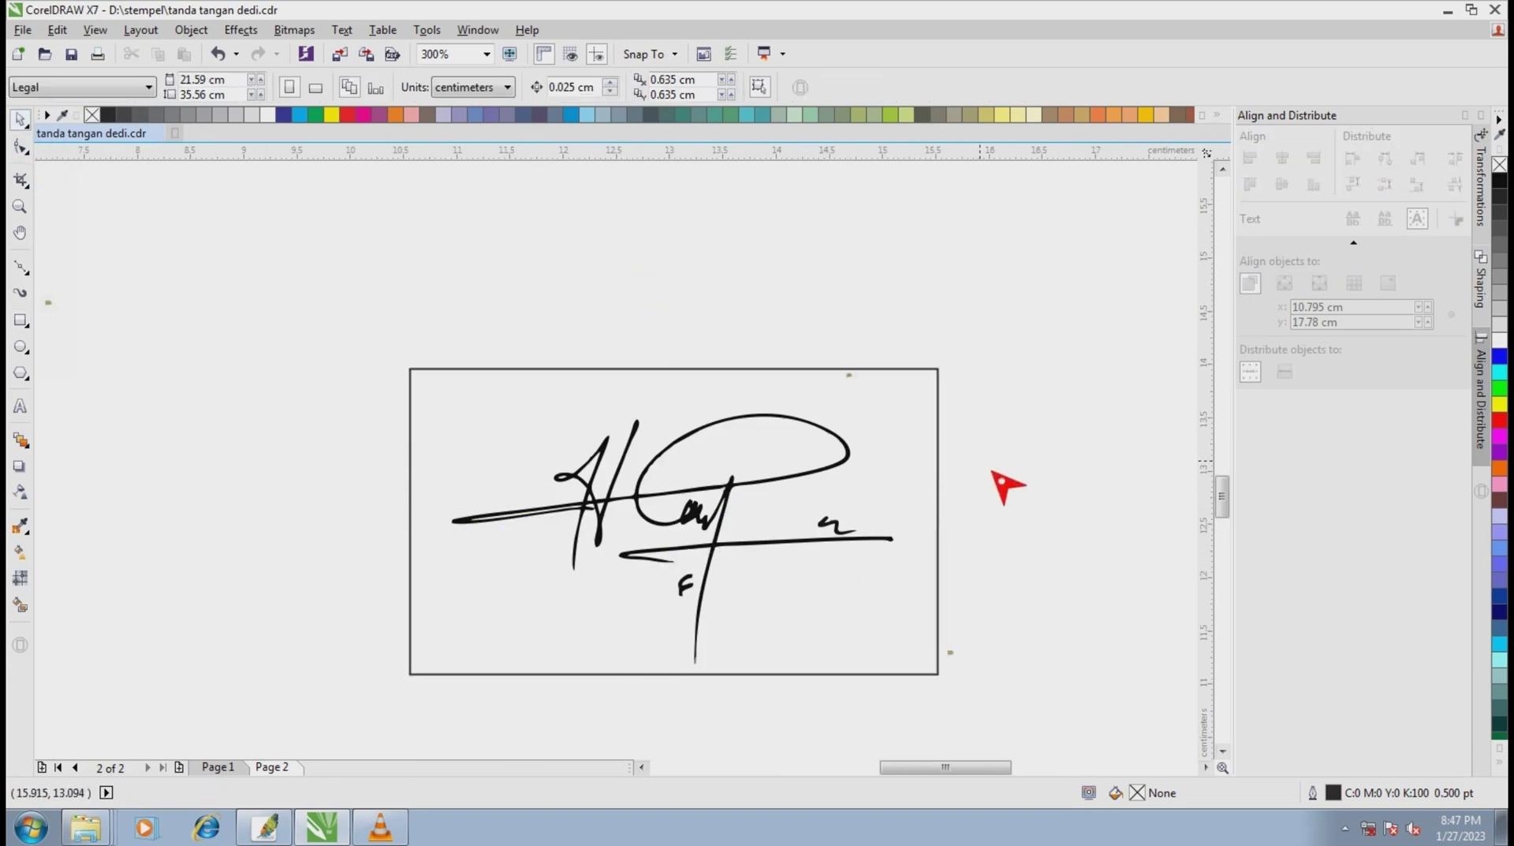